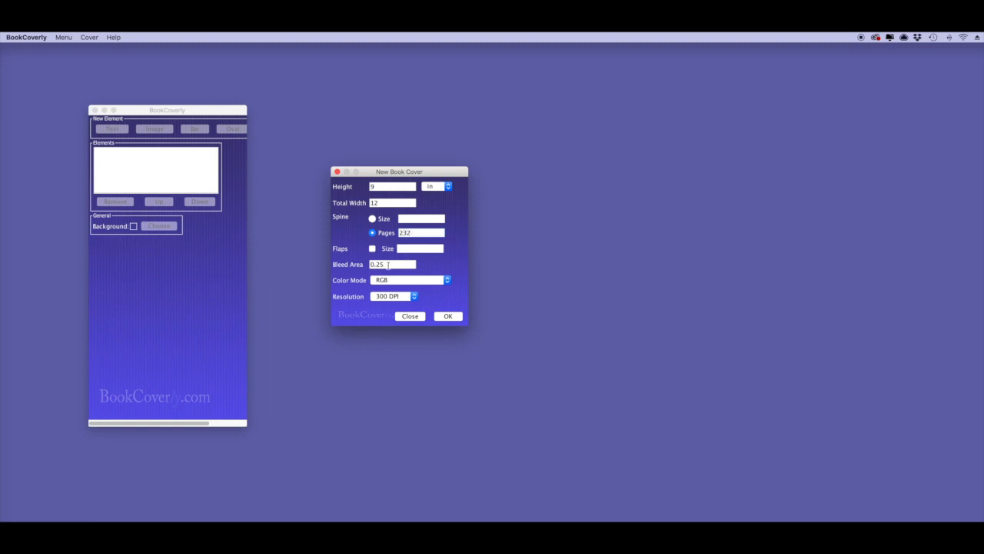
Create a new cover in CMYK PDF/X-1a colour mode at 300 DPI
click(435, 281)
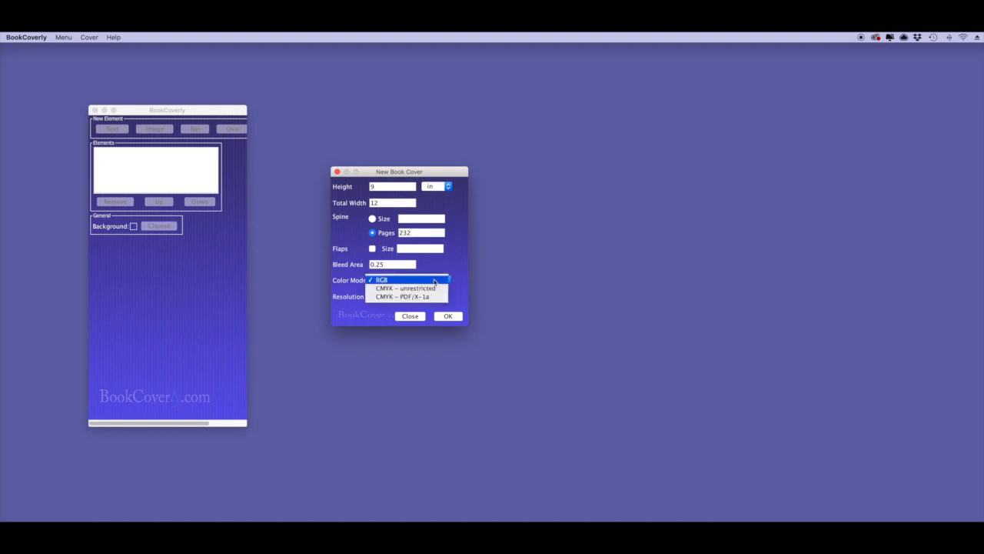
key(Down)
key(Down)
click(437, 297)
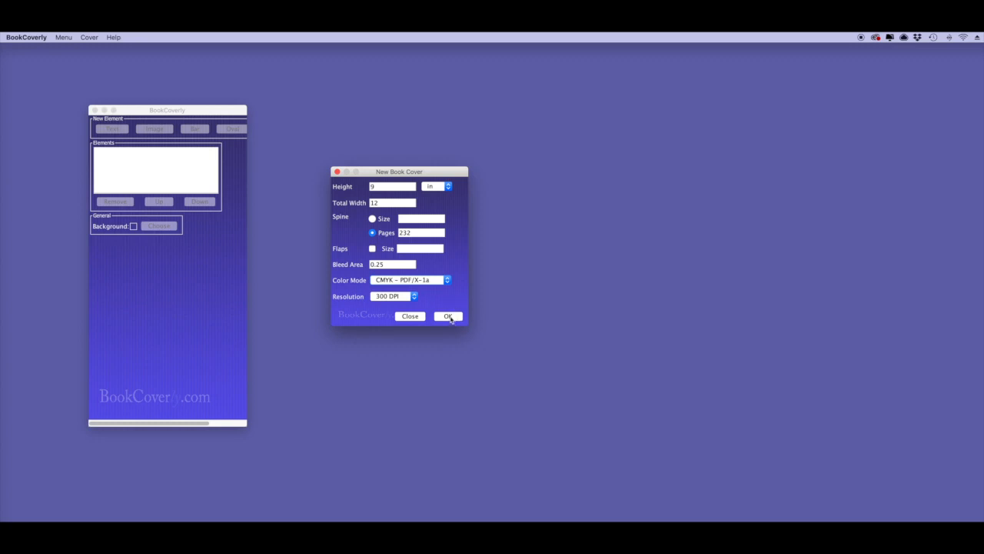
click(409, 299)
click(410, 298)
click(453, 317)
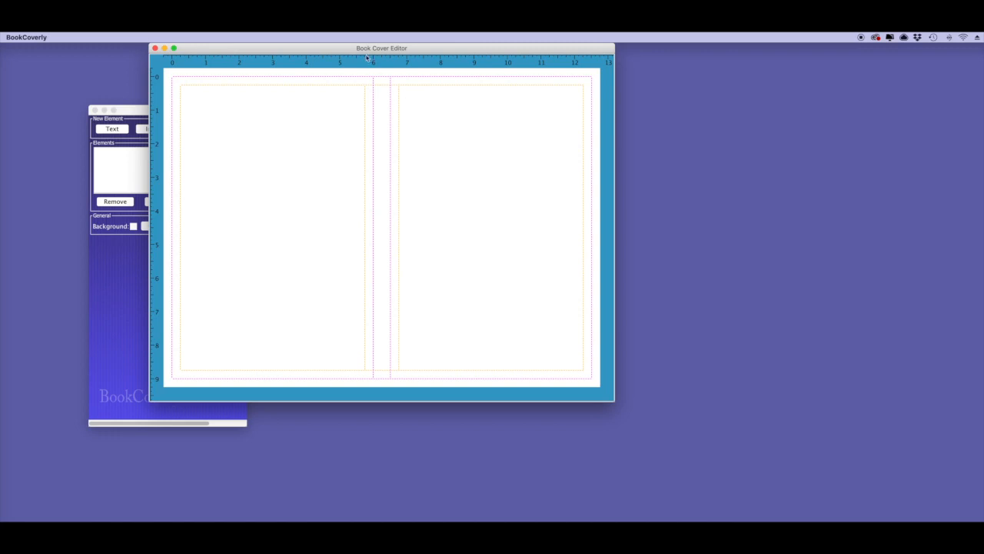
Rearrange the cover editor and enlarge the tool panel to show every element type
drag(347, 50, 503, 97)
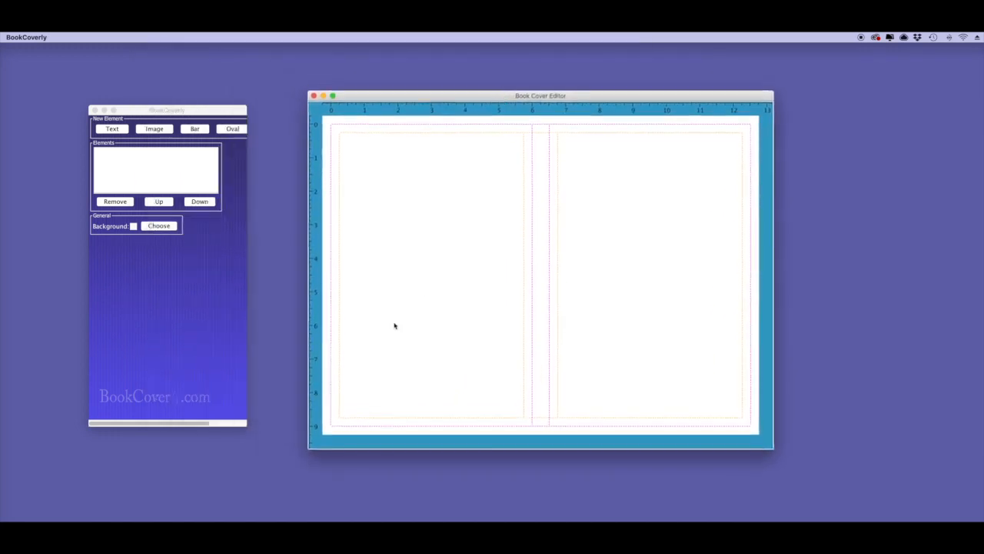
click(201, 368)
drag(243, 424, 295, 413)
drag(359, 100, 369, 98)
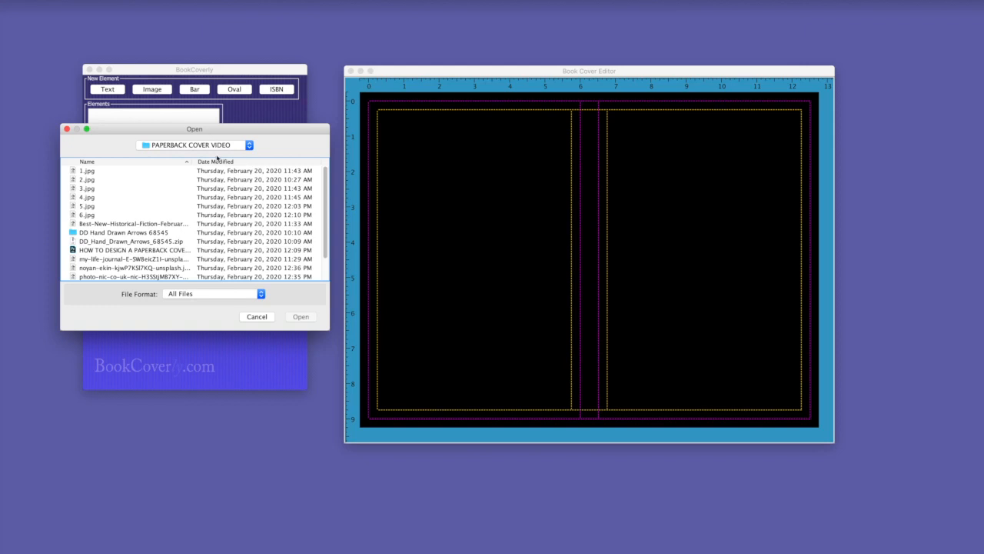
Place the newest file, the-witch-525958.jpg, and drag it so the woman's face sits on the front cover
click(218, 161)
click(218, 162)
double_click(133, 171)
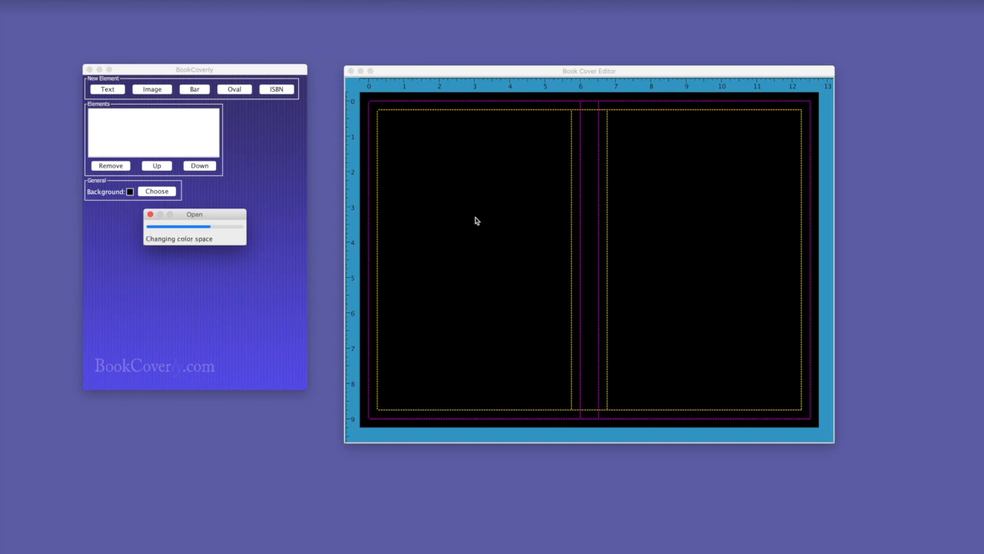
drag(597, 254, 586, 275)
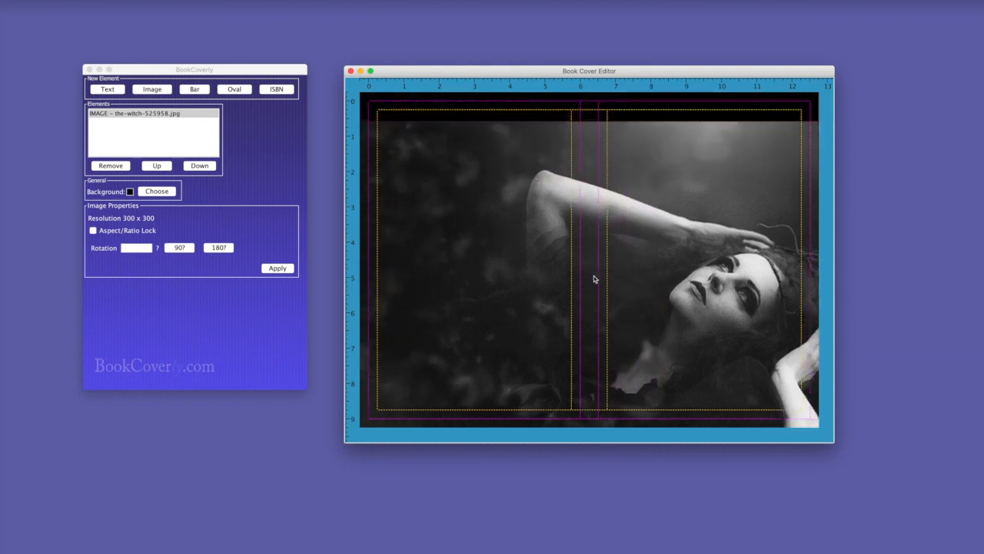
drag(495, 270, 417, 197)
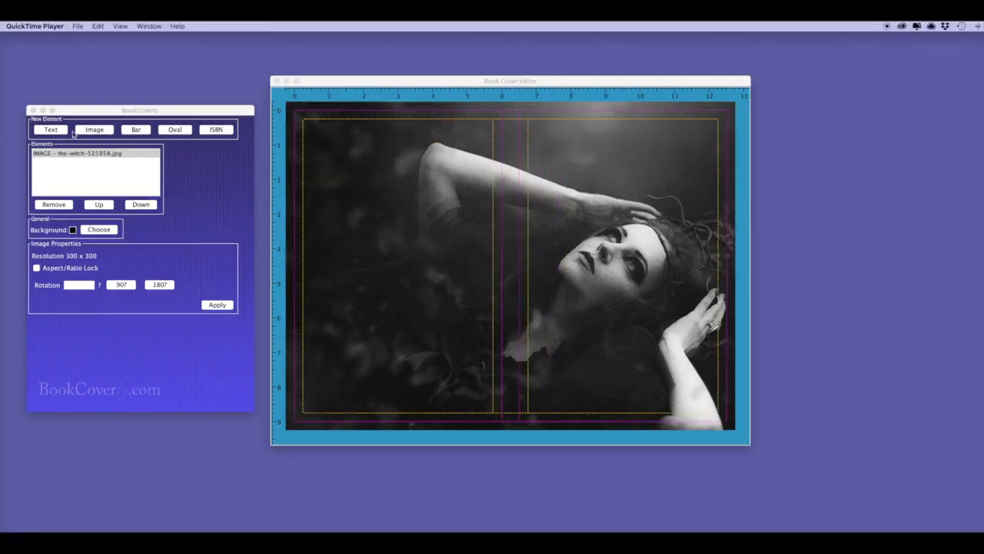
click(52, 131)
Enter the title UNVEILED in centred Abadi MT Condensed Extra Bold at size 90
drag(107, 251, 57, 253)
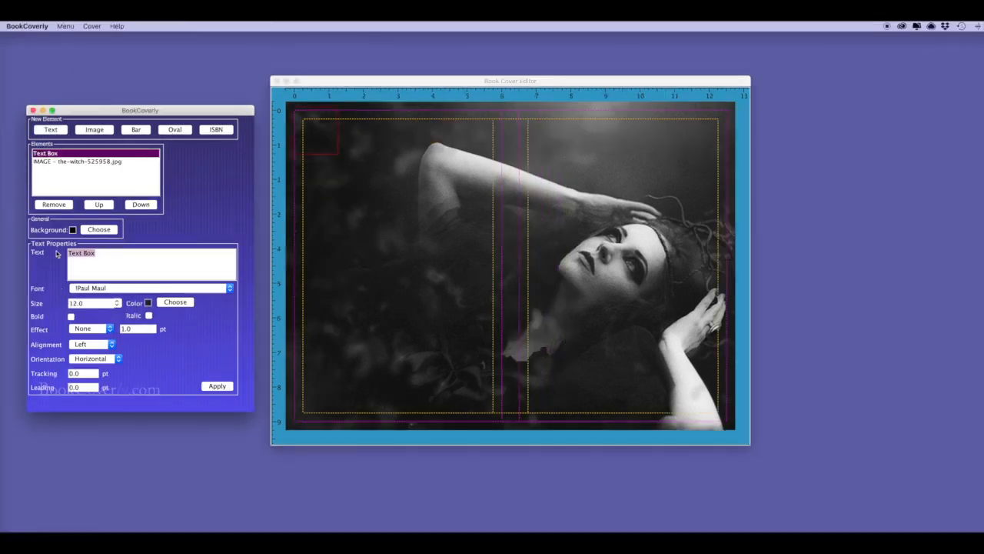
text(UNVEILED)
click(229, 290)
scroll(230, 296, down, 2)
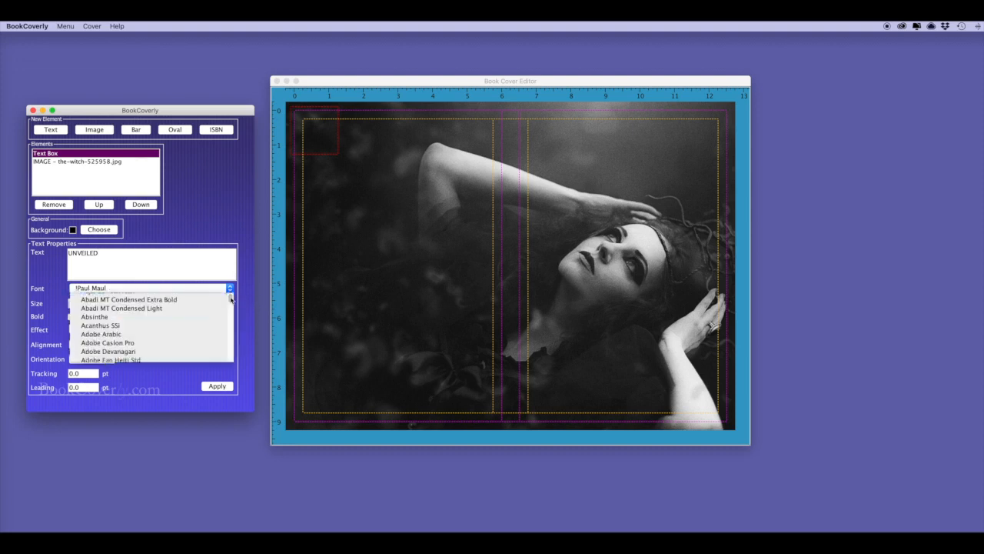
scroll(231, 299, up, 2)
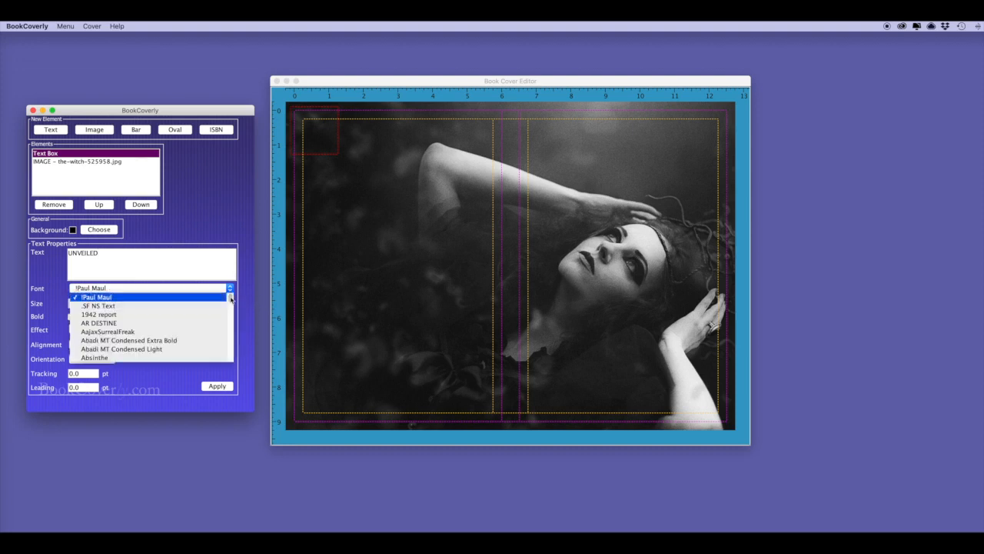
click(168, 341)
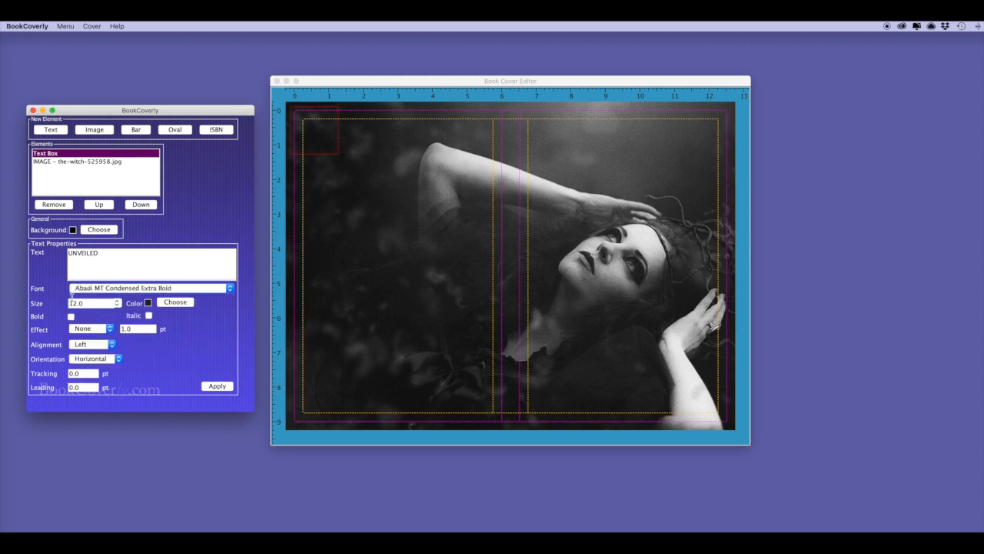
drag(84, 303, 60, 305)
text(90)
click(89, 344)
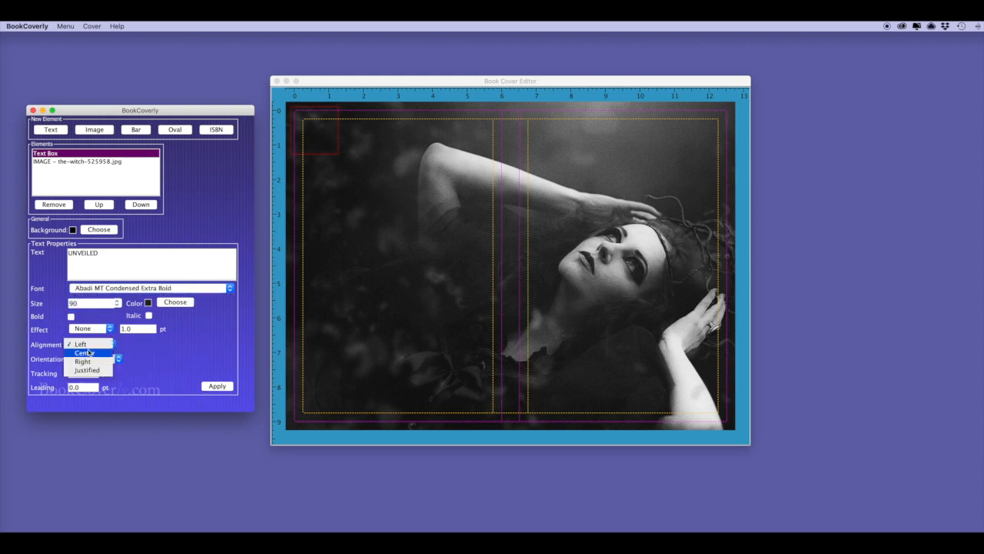
click(84, 352)
click(220, 387)
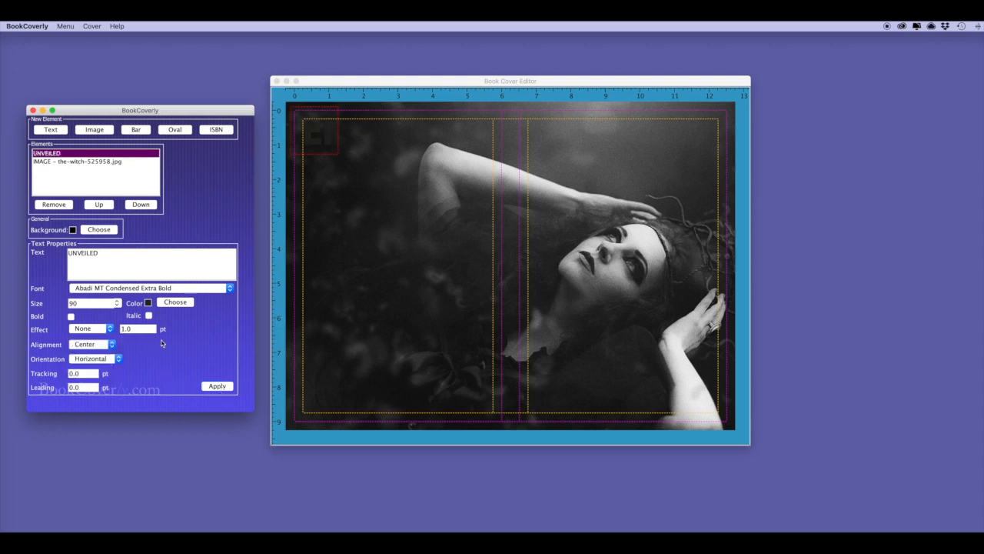
Make the title white and widen its box so UNVEILED shows fully
click(176, 303)
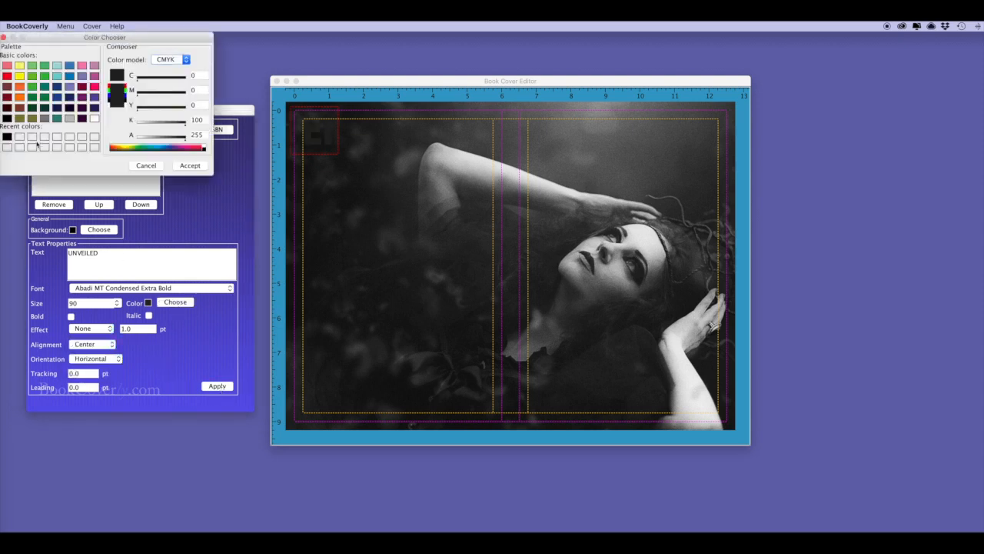
click(94, 118)
click(188, 166)
click(218, 386)
drag(333, 151, 695, 381)
Increase the title size to 100 and nudge the tool panel upward
drag(80, 303, 68, 304)
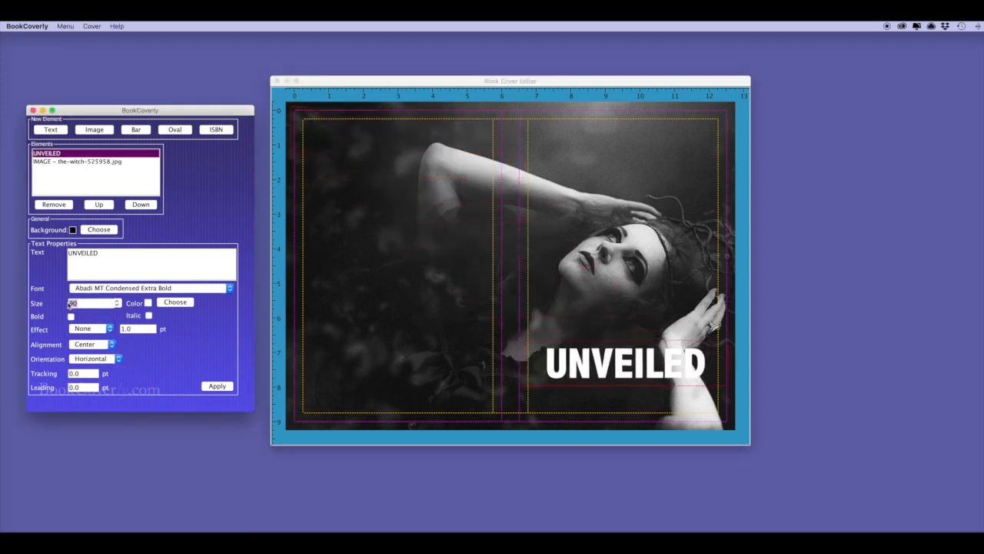
text(100)
click(217, 386)
click(597, 367)
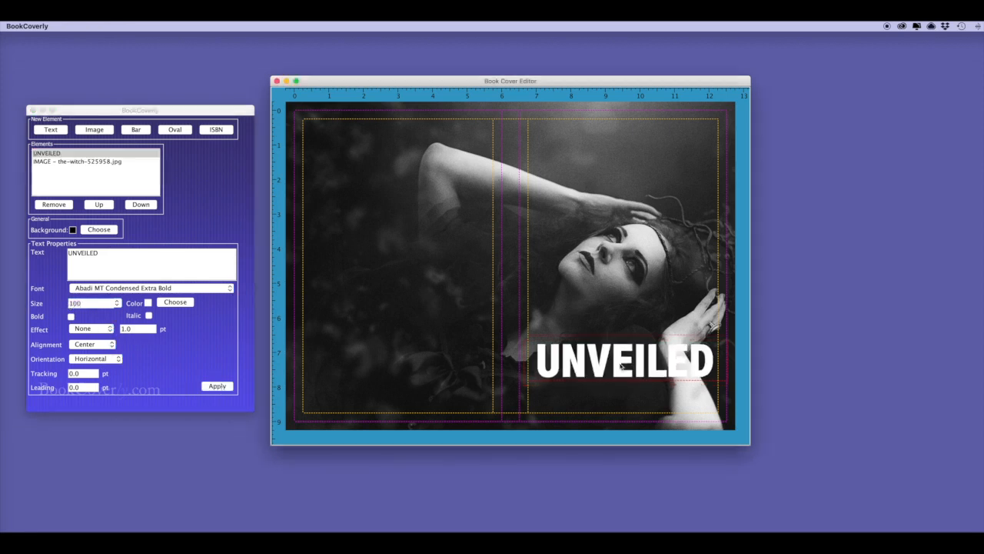
drag(73, 109, 75, 100)
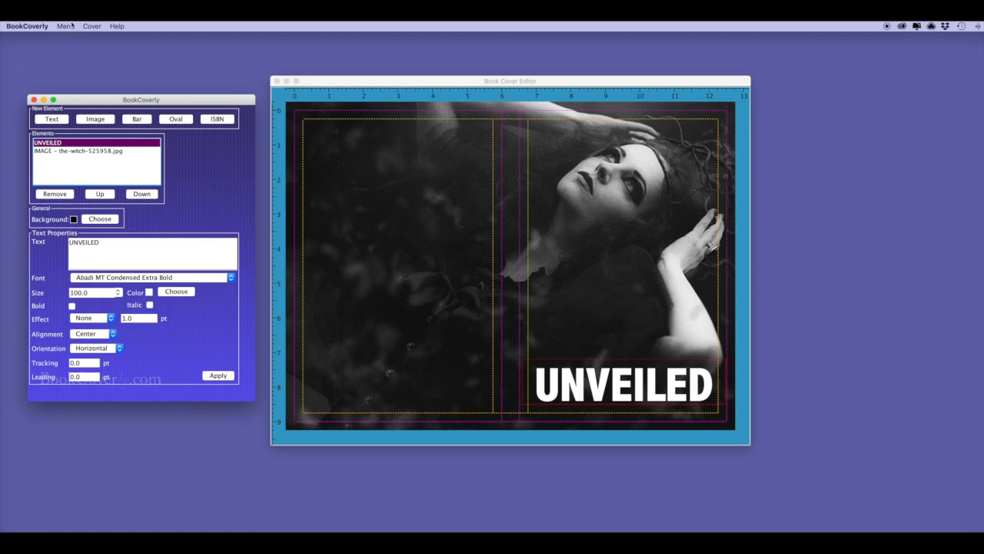
click(65, 27)
Save the cover, then add a text element reading 'He had no idea who he was about to marry.'
click(70, 70)
click(58, 120)
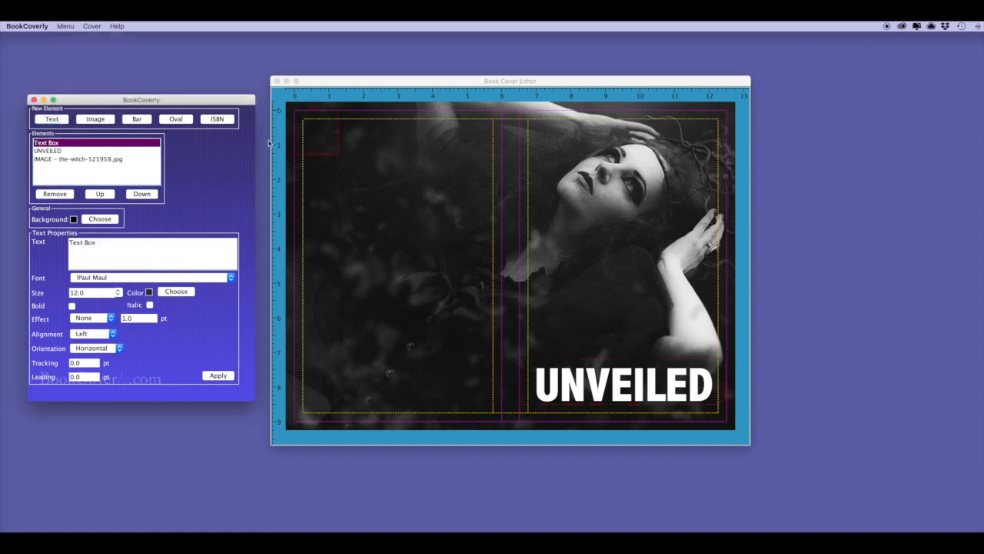
drag(66, 245, 107, 247)
text(He had no idea who he was abou)
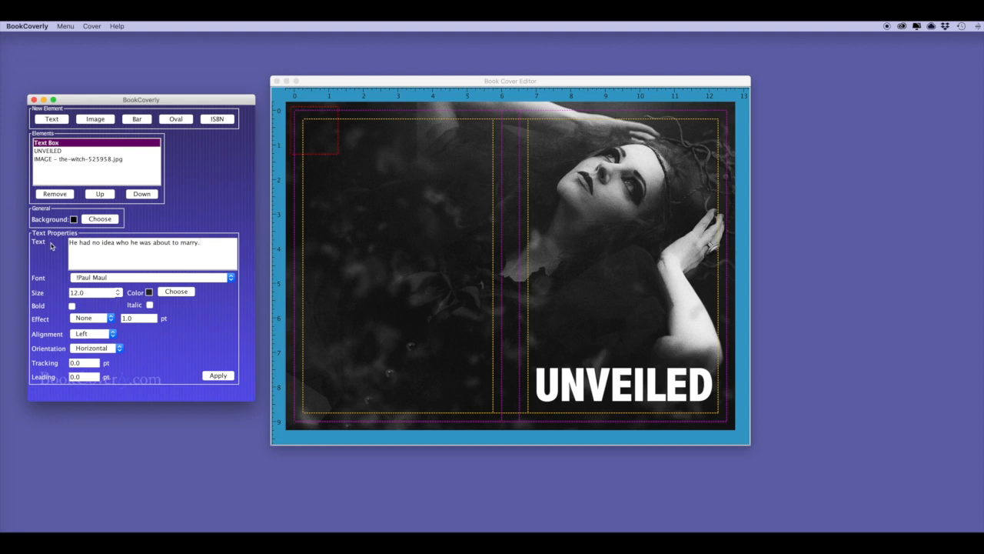
Set the tagline to Adobe Caslon Pro, size 36, centre-aligned
click(231, 277)
click(230, 278)
click(231, 279)
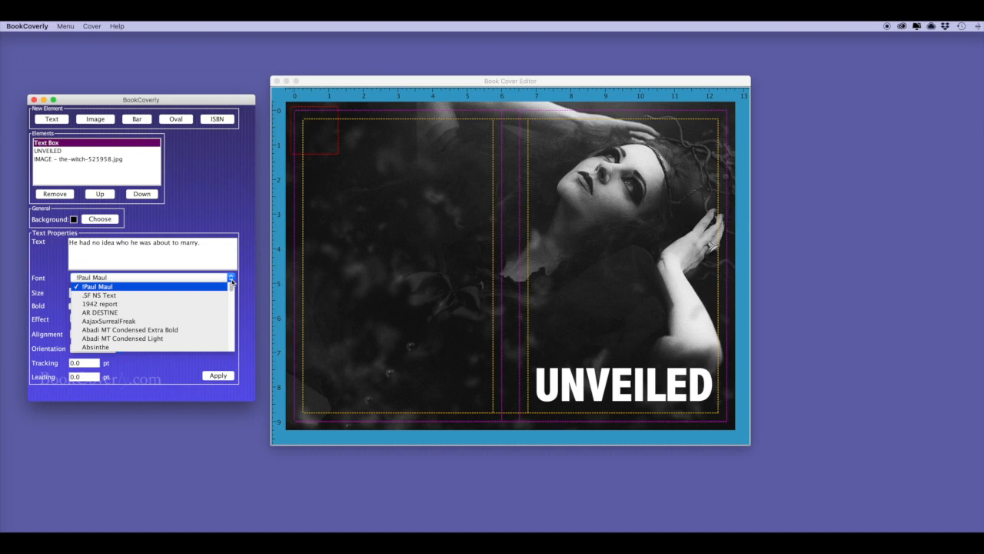
key(Down)
key(Down)
key(Down)
key(Down)
key(Down)
key(Down)
key(Down)
key(Down)
key(Down)
key(Down)
key(Down)
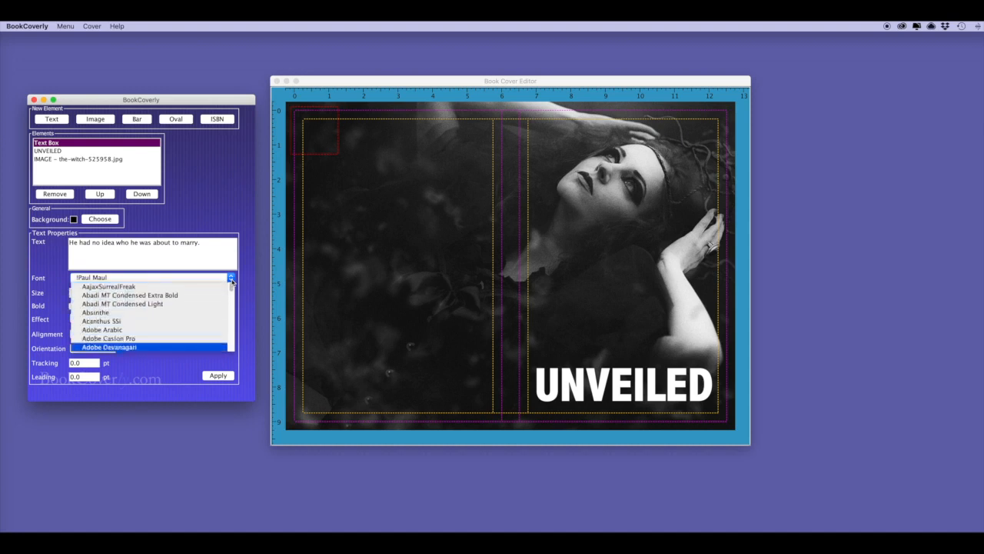
click(140, 339)
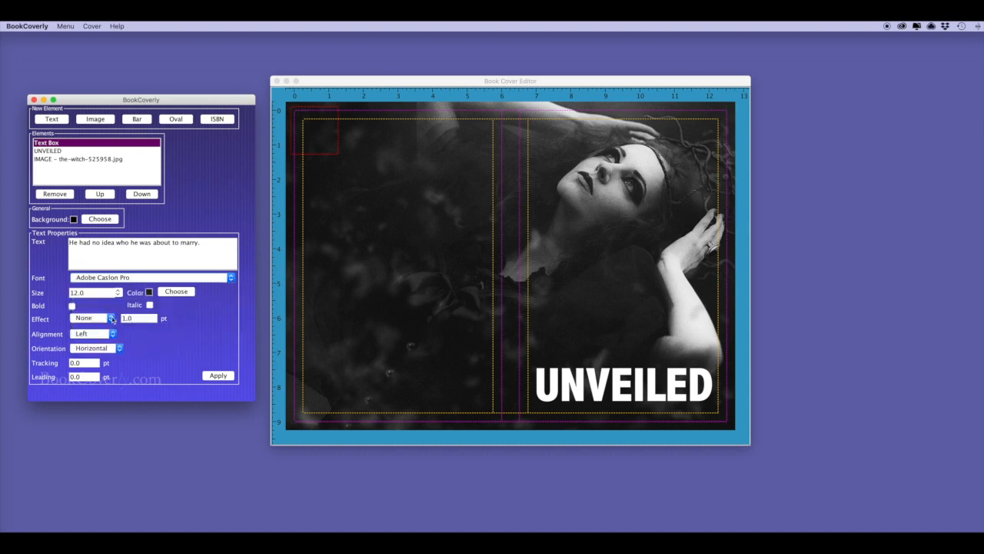
drag(83, 290, 61, 293)
text(36)
click(92, 333)
click(93, 345)
Colour the tagline yellow and widen its box above the UNVEILED title
click(179, 292)
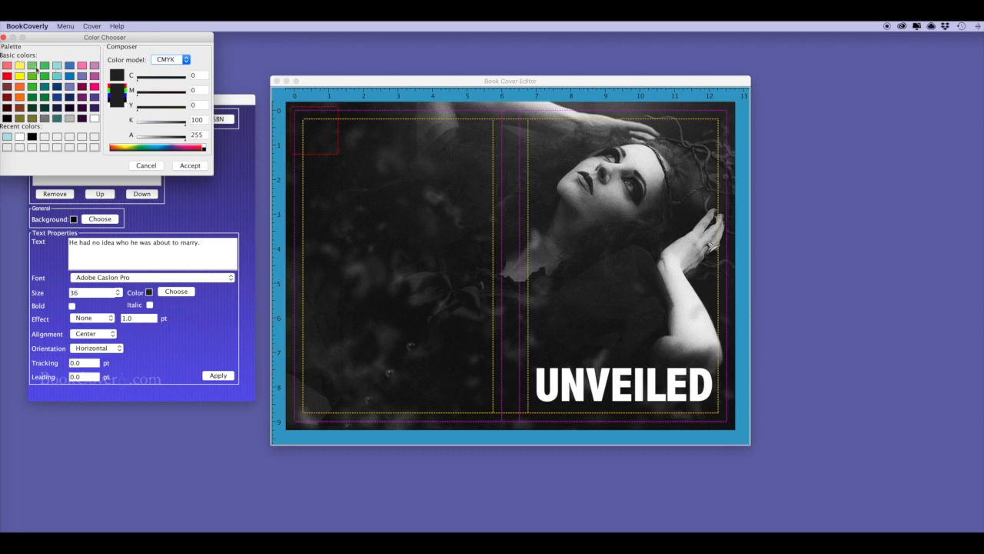
click(20, 67)
click(191, 165)
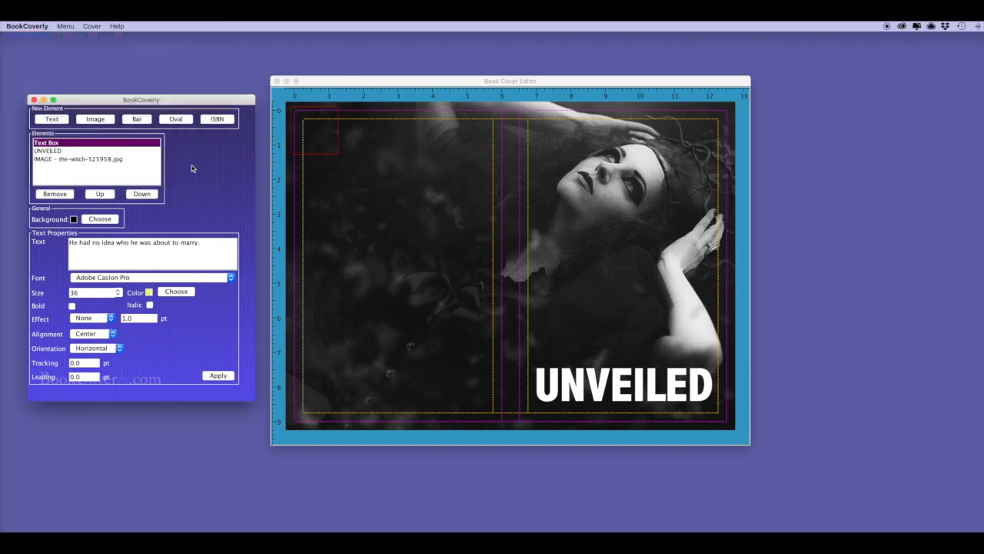
click(221, 378)
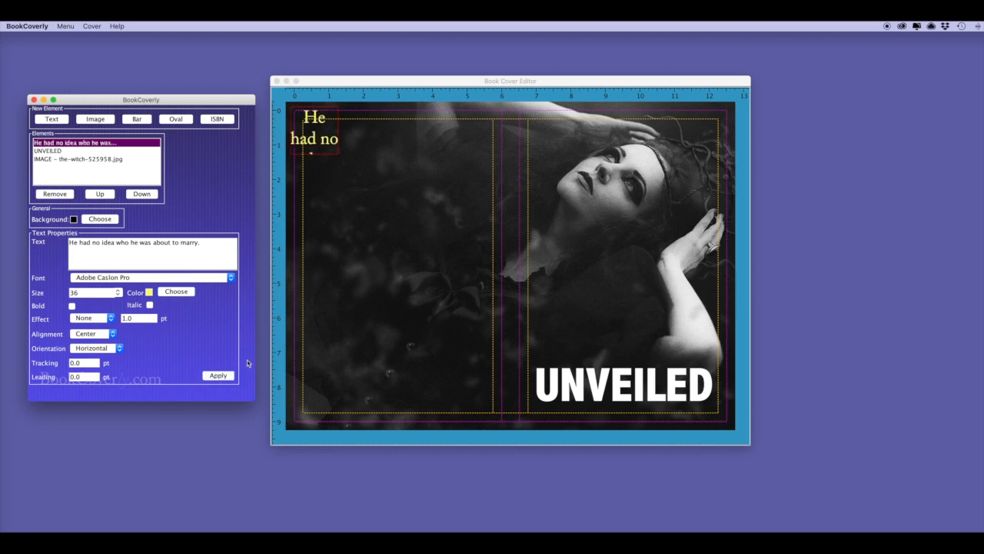
drag(337, 158, 681, 360)
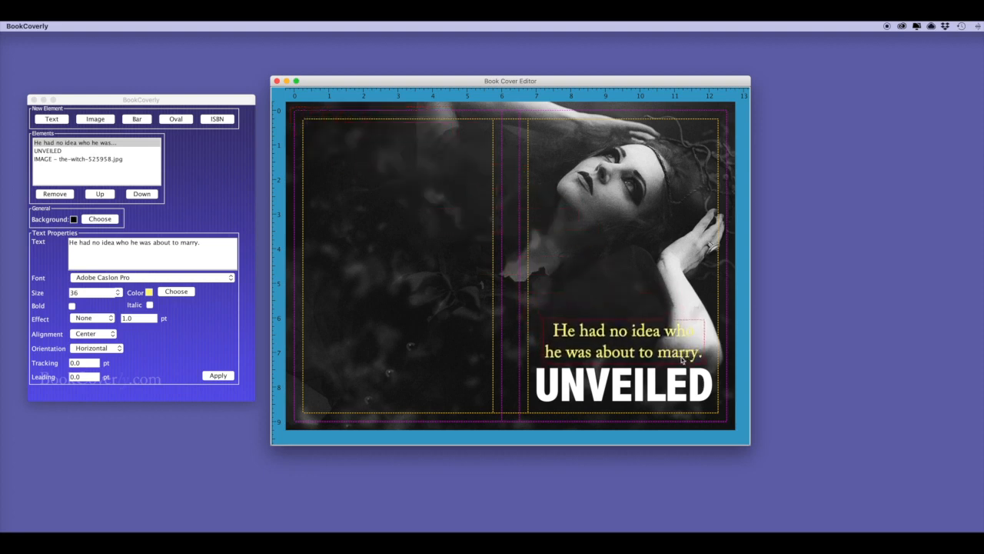
drag(85, 294, 70, 293)
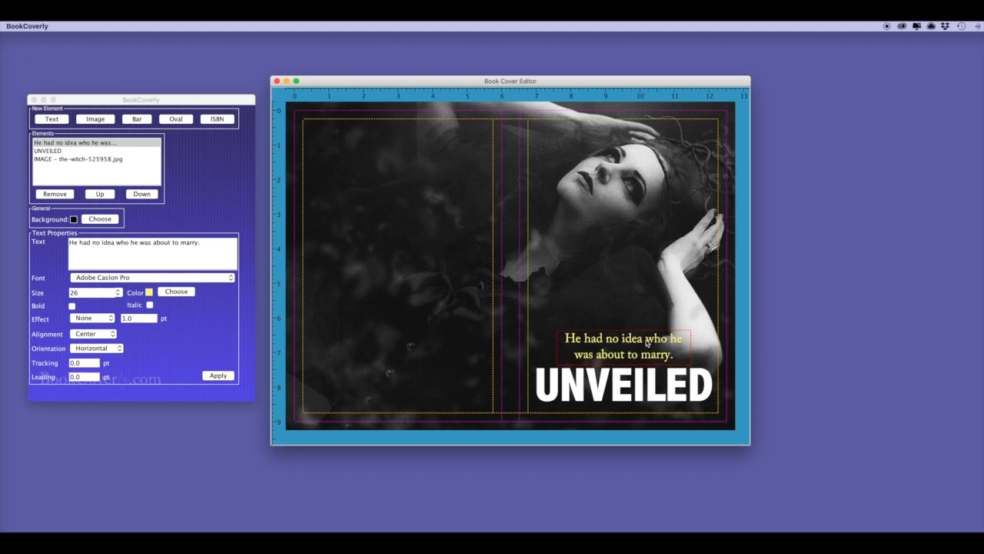
Left-align the tagline and shift its box slightly left
drag(648, 343, 629, 343)
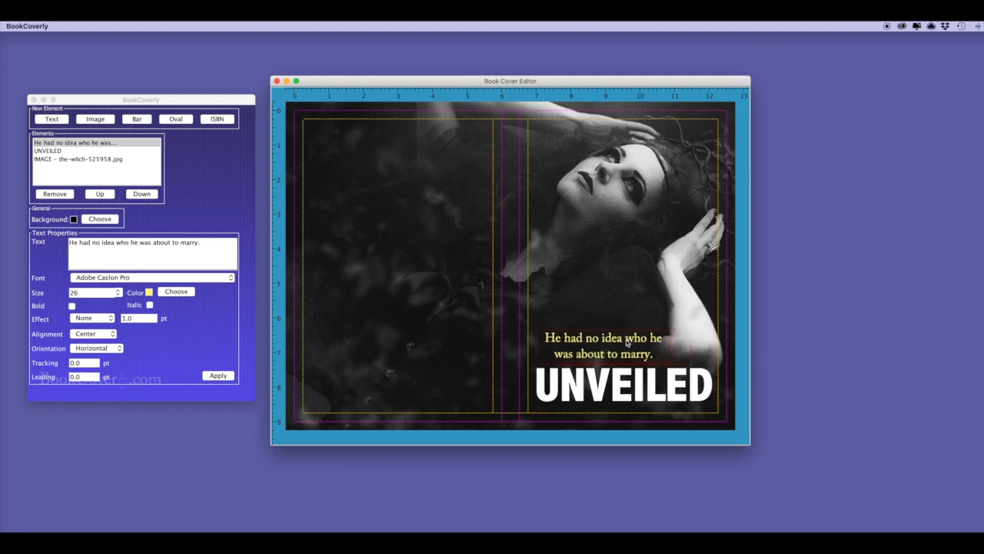
click(86, 335)
click(84, 323)
click(219, 376)
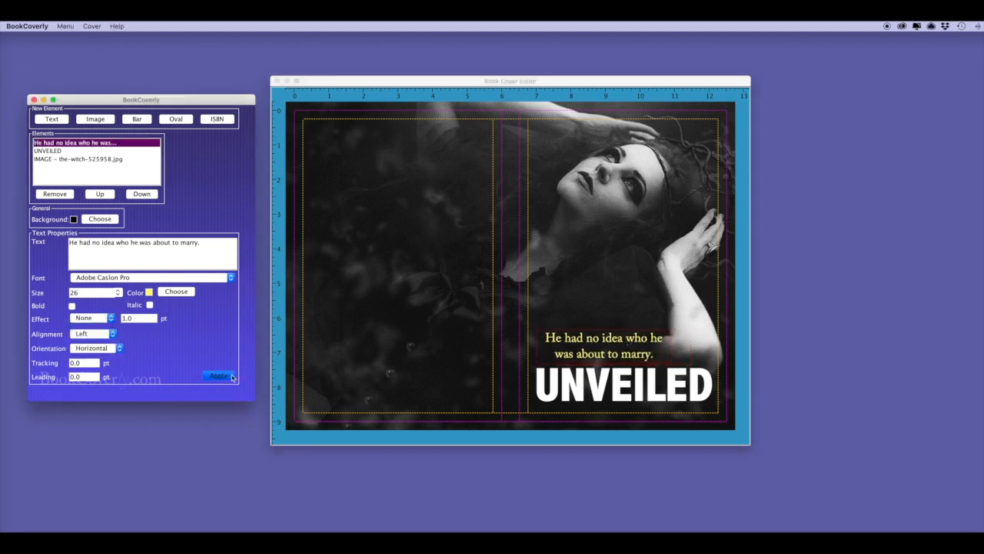
click(623, 343)
drag(623, 343, 623, 343)
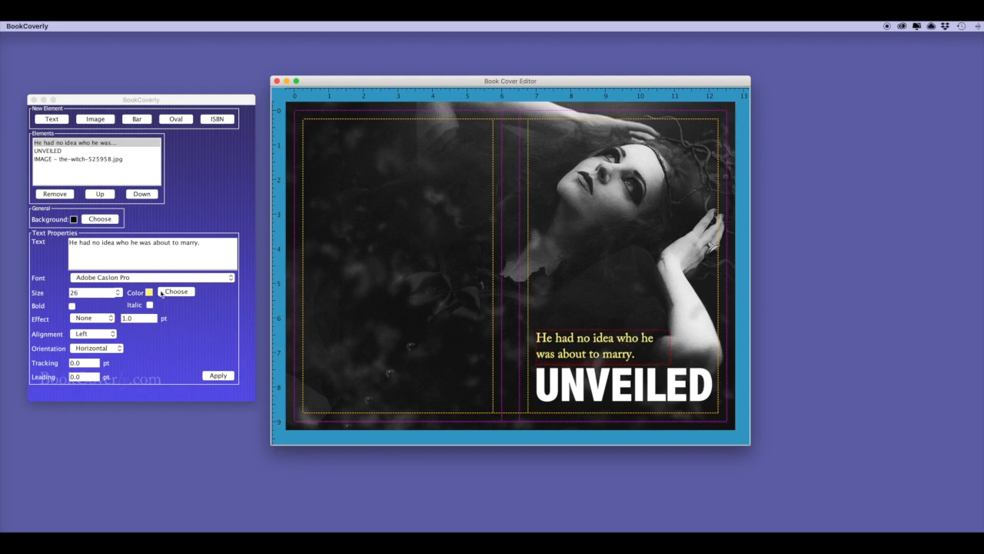
Apply the tagline's font and 1.0 spacing settings, then widen it so 'was' ends line one
click(226, 279)
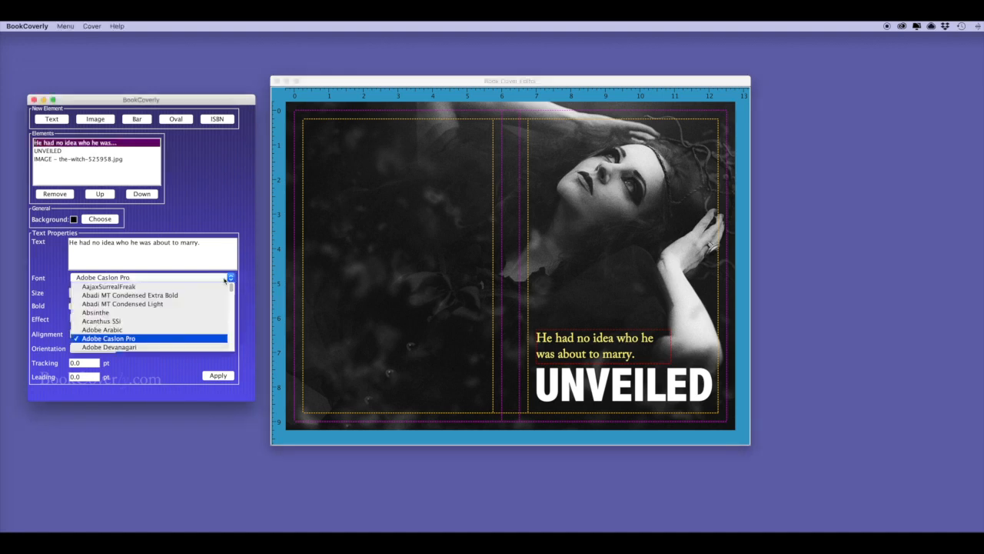
click(225, 281)
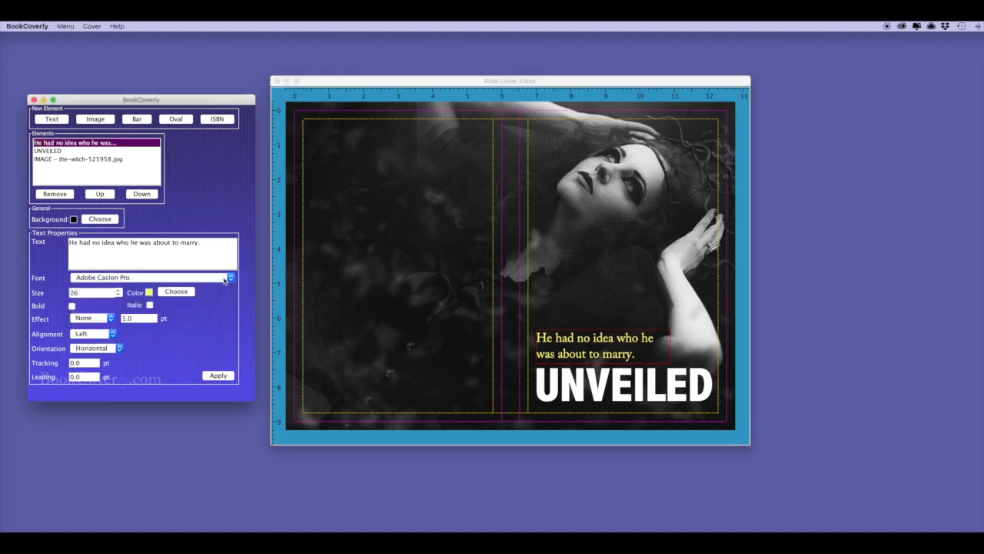
click(216, 375)
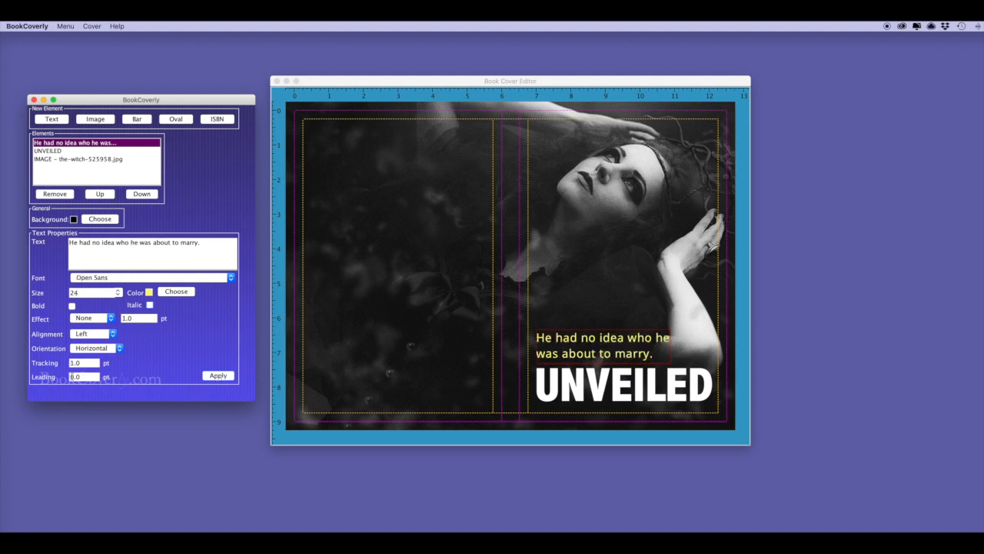
double_click(73, 377)
text(1.0)
click(219, 376)
drag(579, 341, 580, 348)
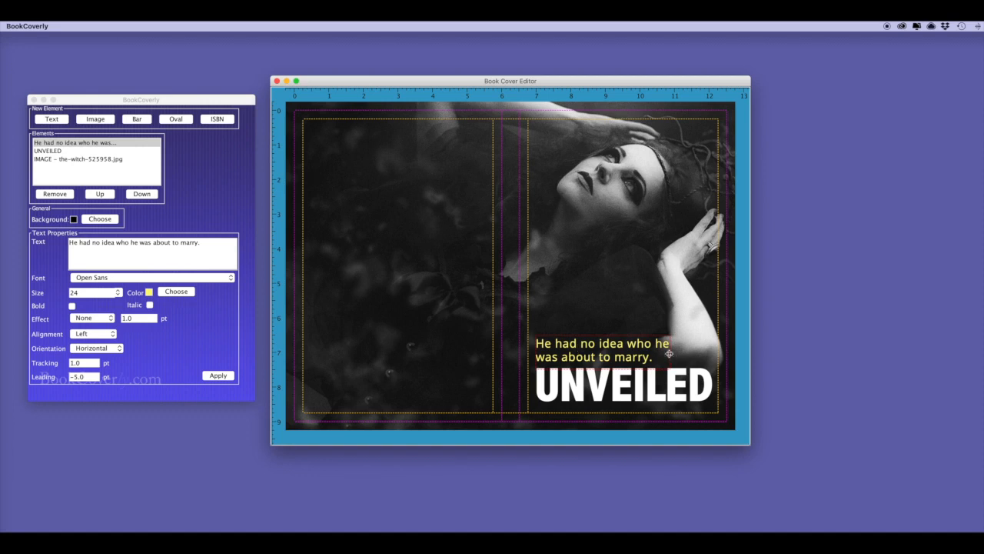
drag(692, 355, 701, 354)
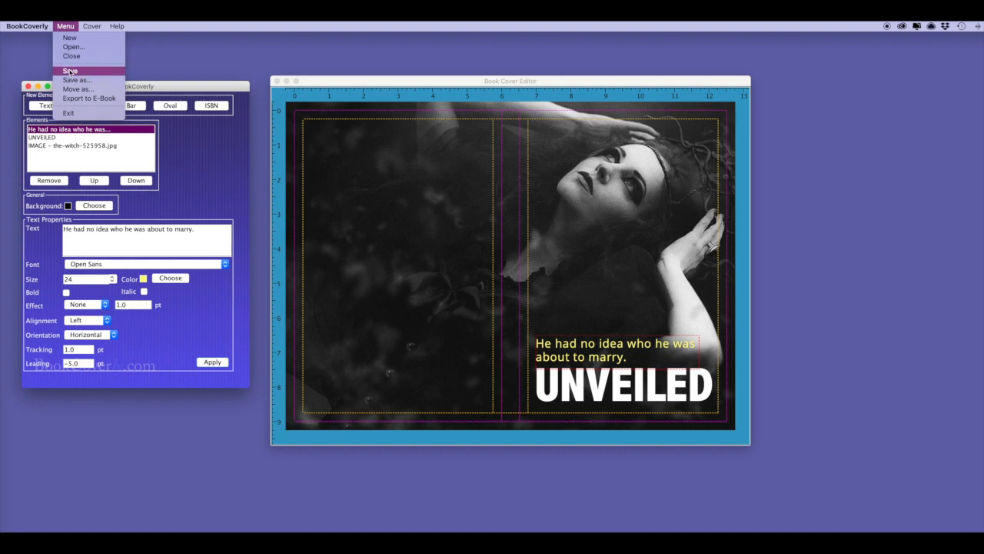
Save, then duplicate the UNVEILED title and move the copy to the top of the front cover
click(73, 71)
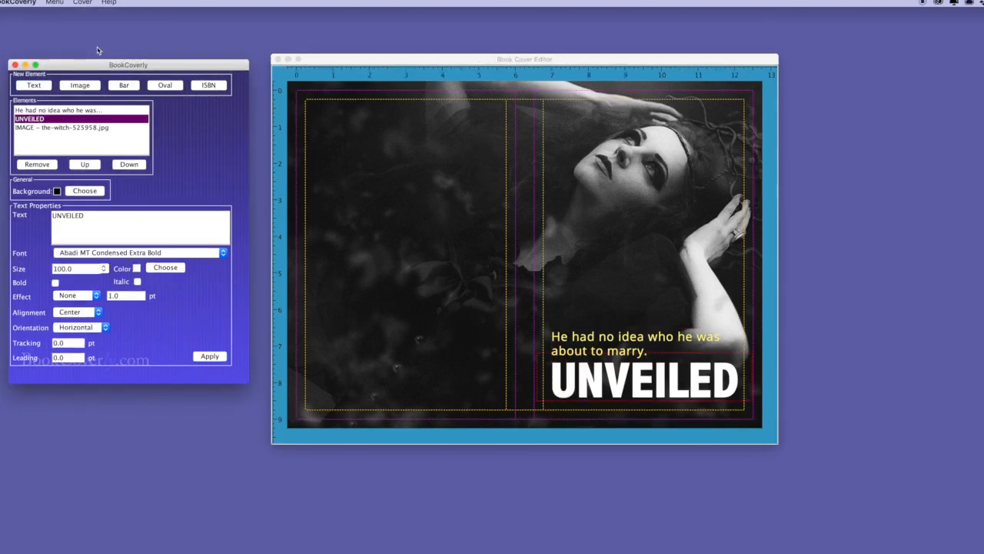
click(592, 381)
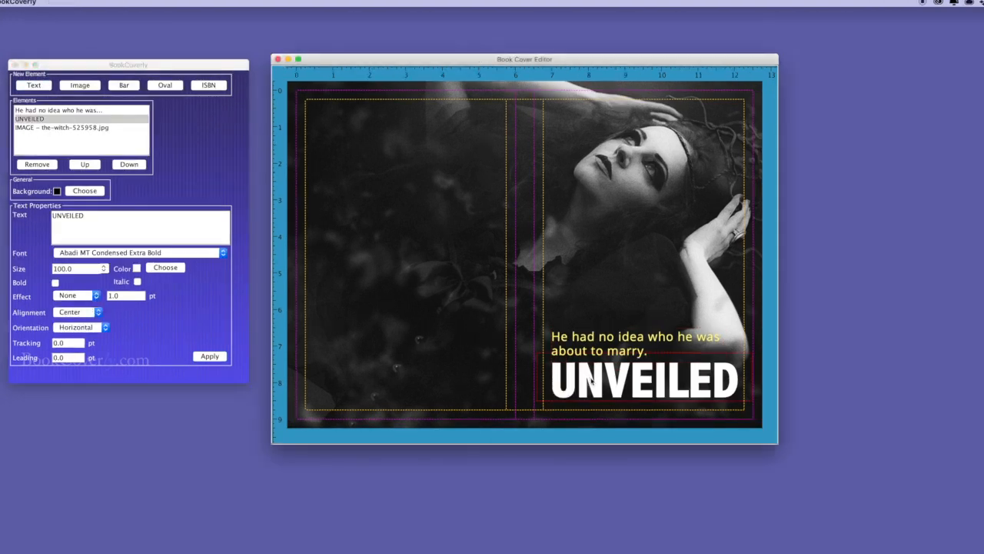
key(super+v)
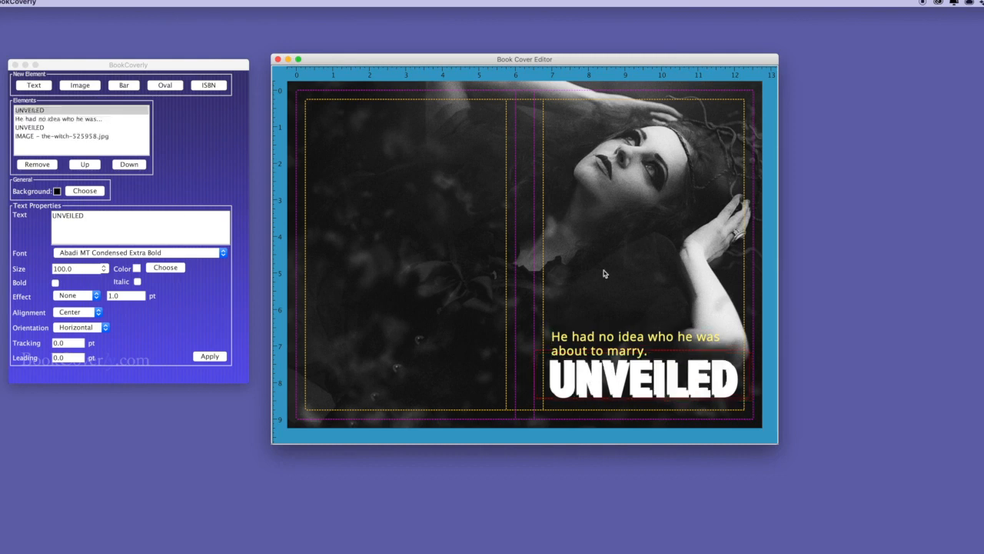
drag(627, 392, 629, 220)
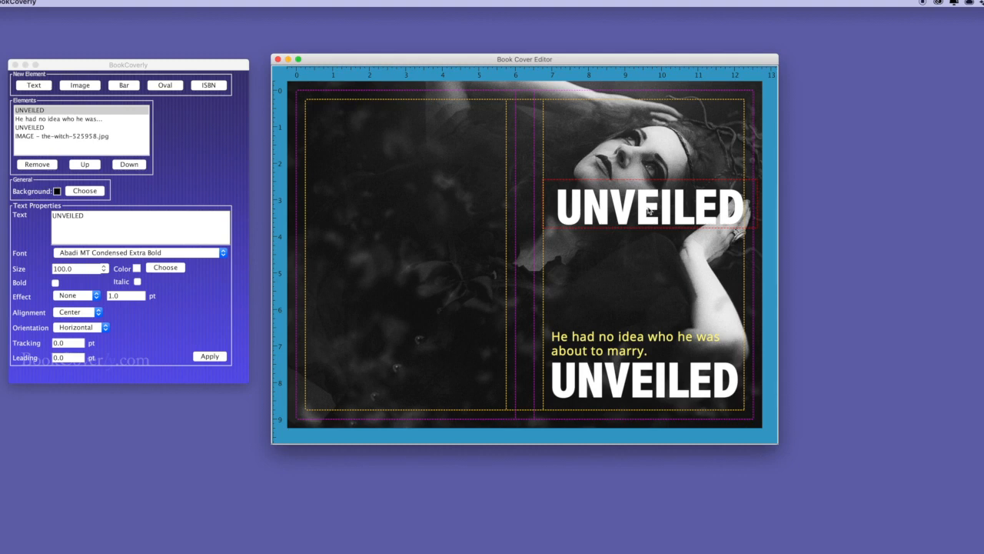
drag(648, 210, 639, 126)
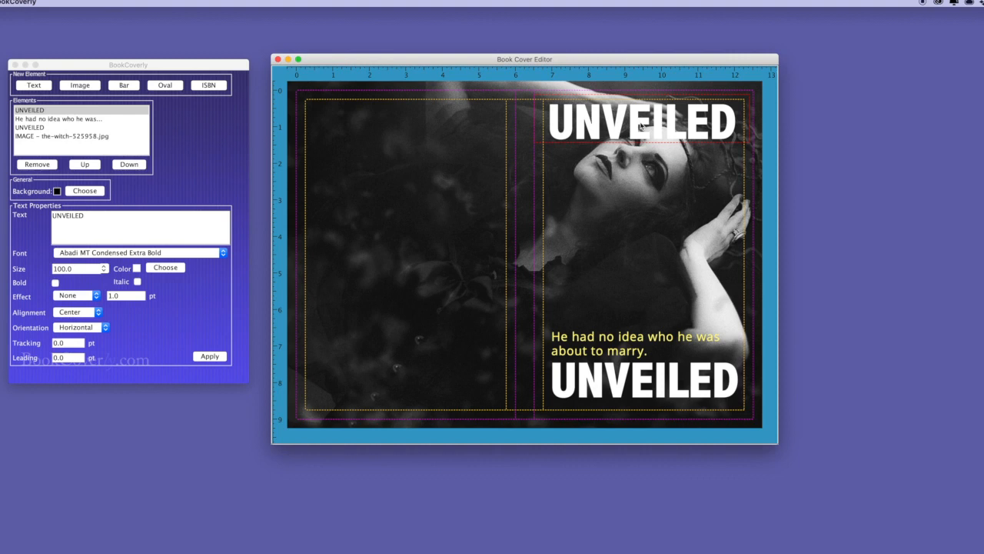
drag(632, 205, 630, 223)
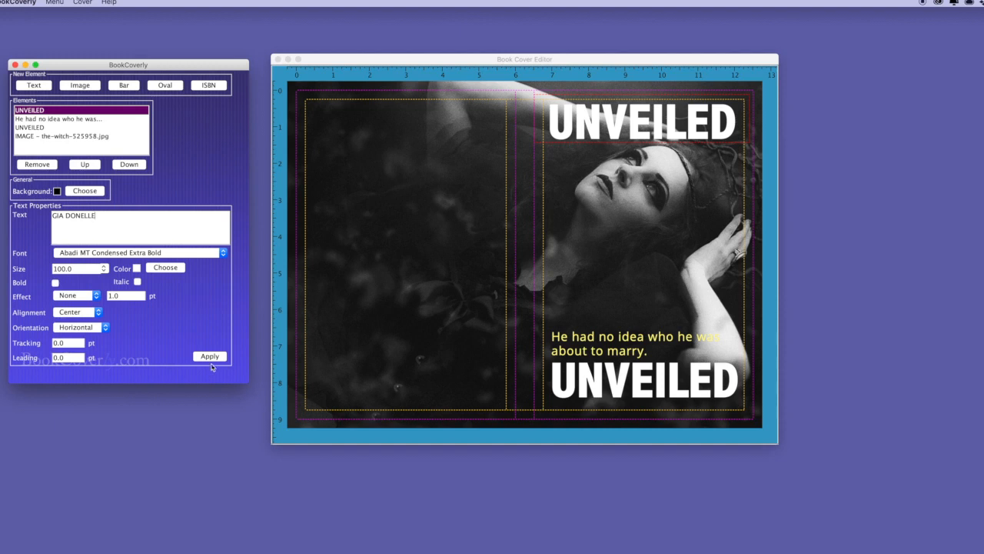
Replace the copy's text with the author's name at size 68 and fine-tune its position
click(210, 356)
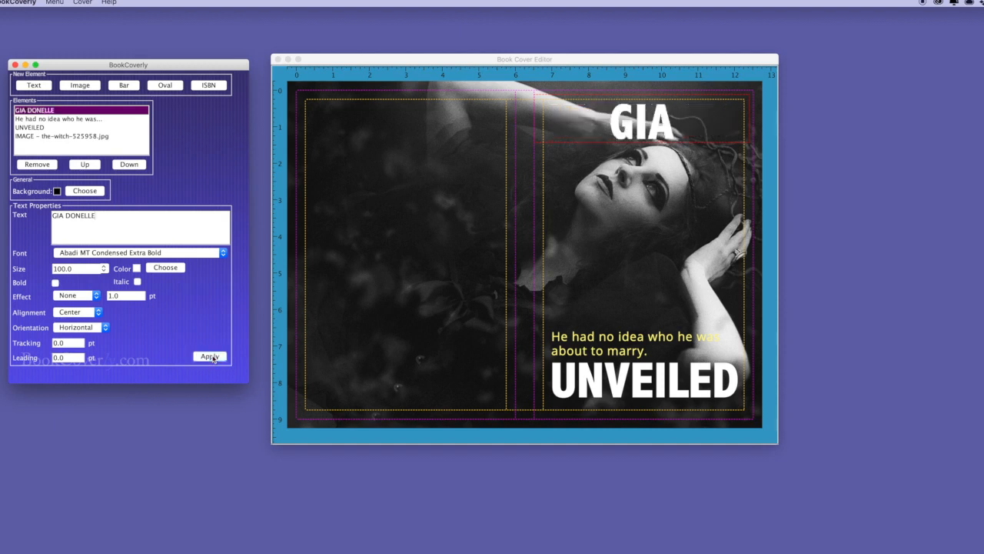
drag(75, 271, 33, 269)
text(68)
click(210, 356)
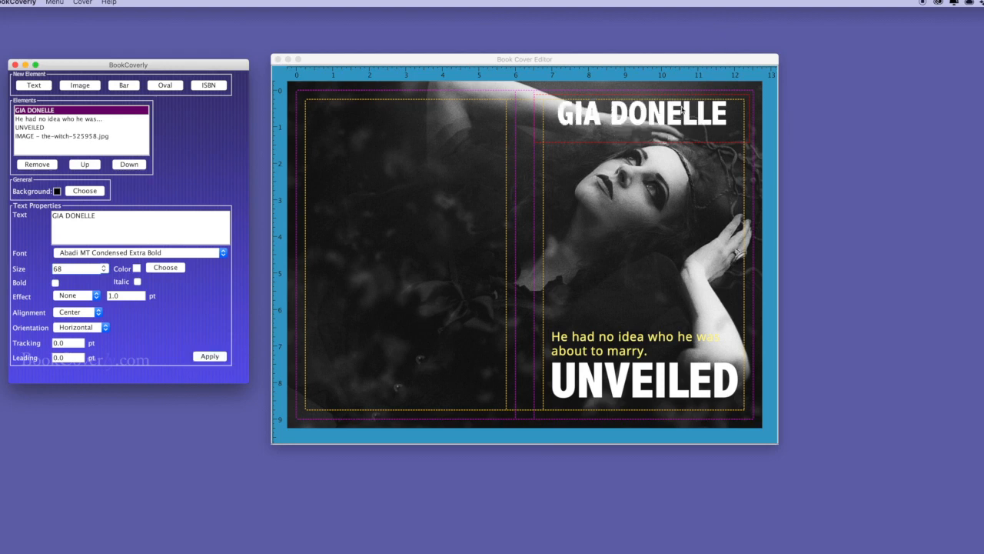
click(682, 138)
mouse_move(682, 138)
mouse_down()
mouse_move(683, 123)
mouse_move(687, 131)
mouse_up()
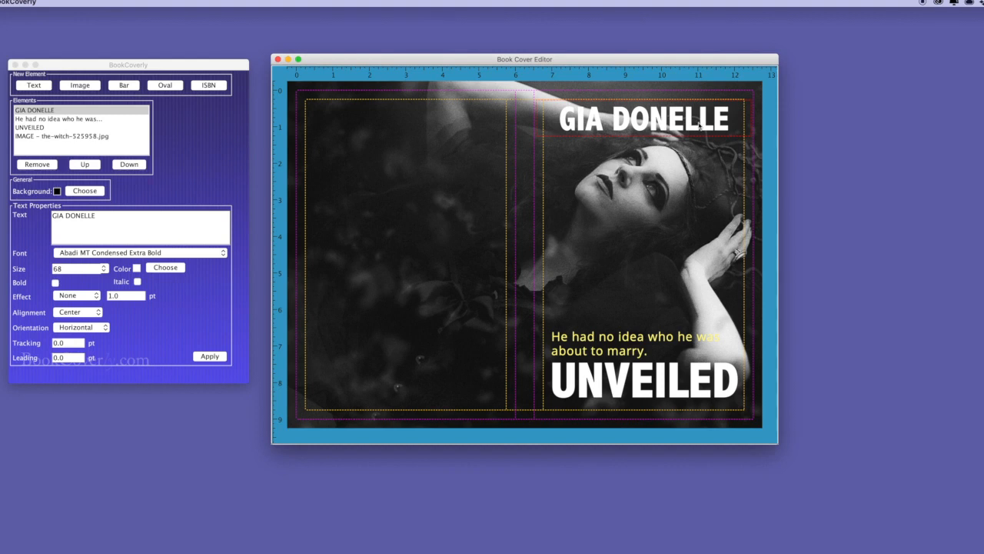
drag(702, 207, 698, 213)
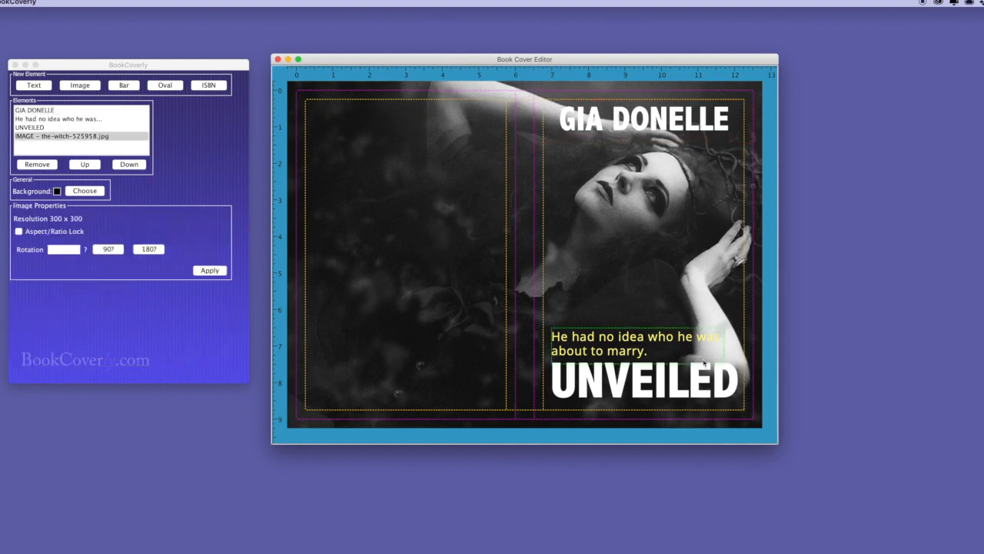
Narrow the tagline so 'was' moves to line two, and save the project
click(723, 340)
drag(720, 340, 714, 345)
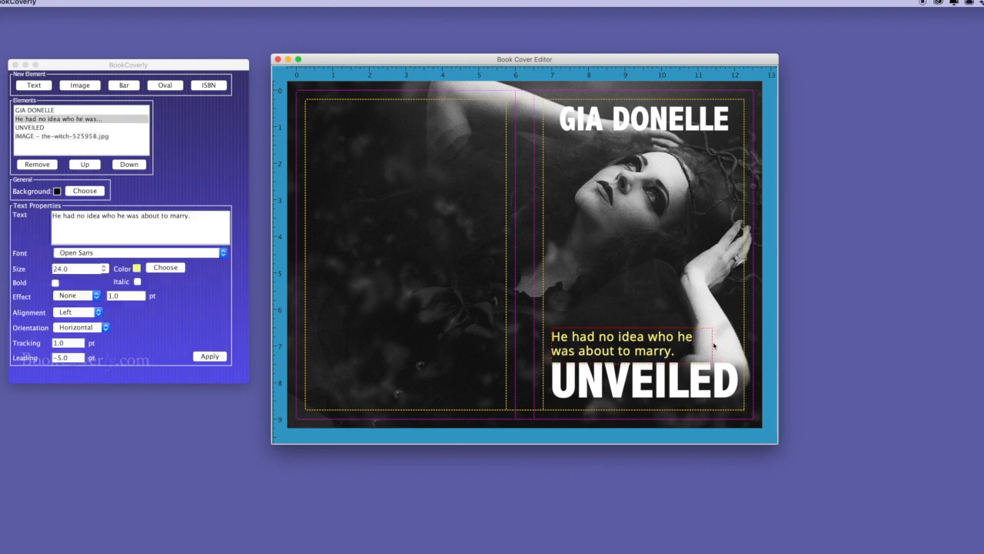
click(728, 318)
click(164, 72)
click(54, 2)
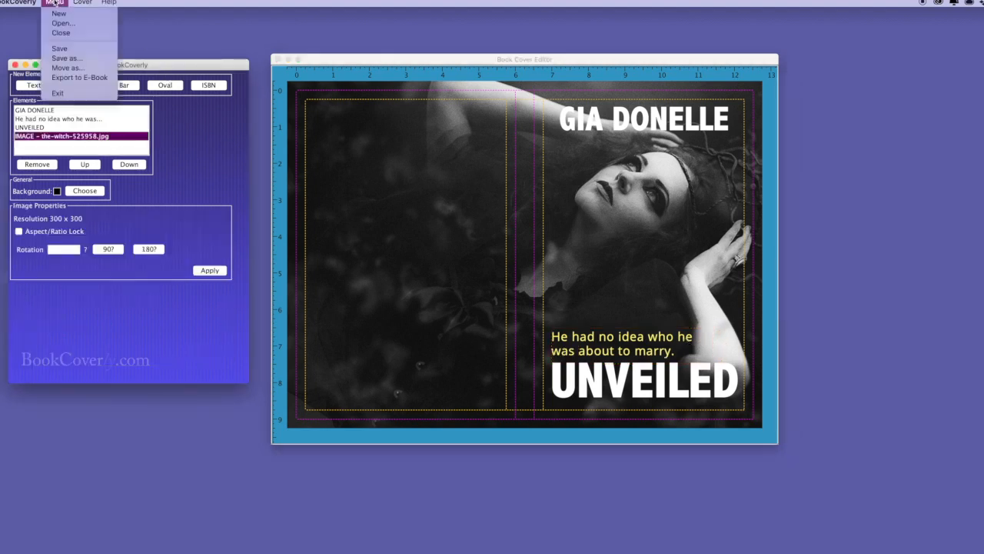
click(59, 49)
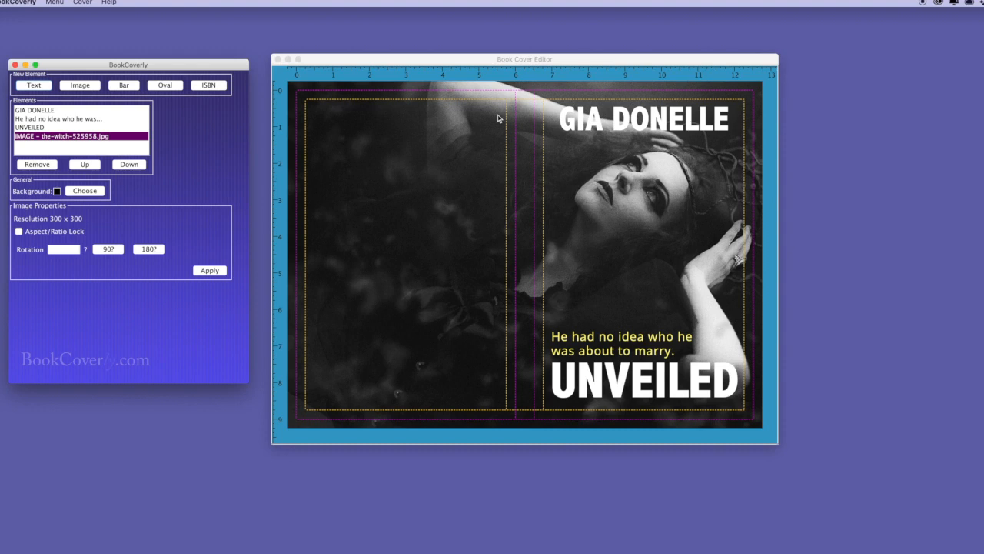
click(125, 84)
Lay a black bar across the top of the front cover and shift the author name and photo lower
drag(308, 108, 769, 113)
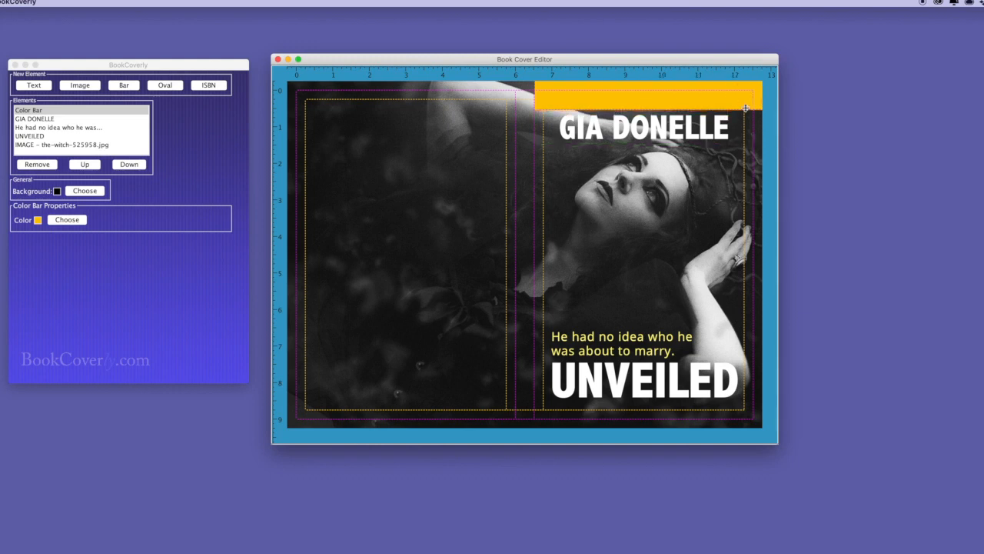
click(63, 225)
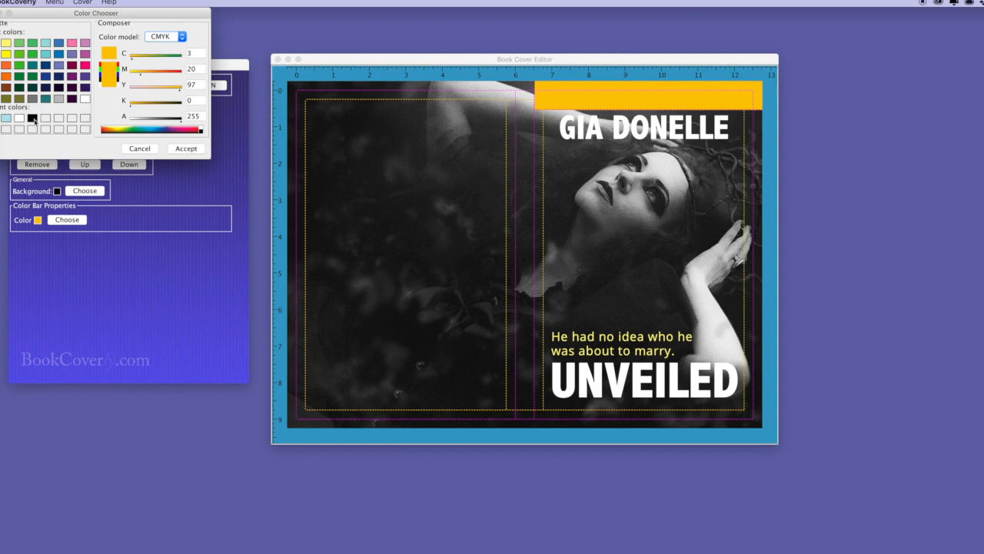
click(32, 118)
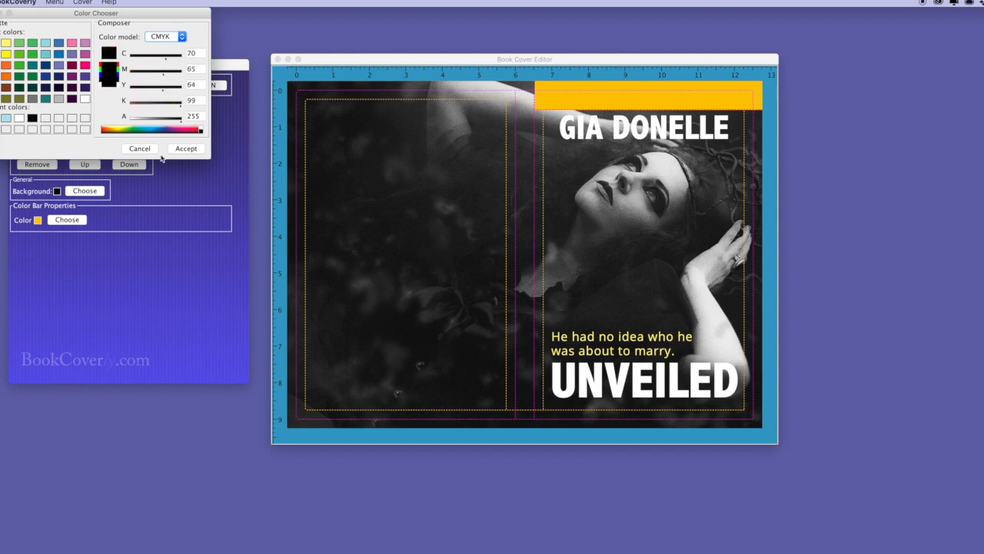
click(187, 148)
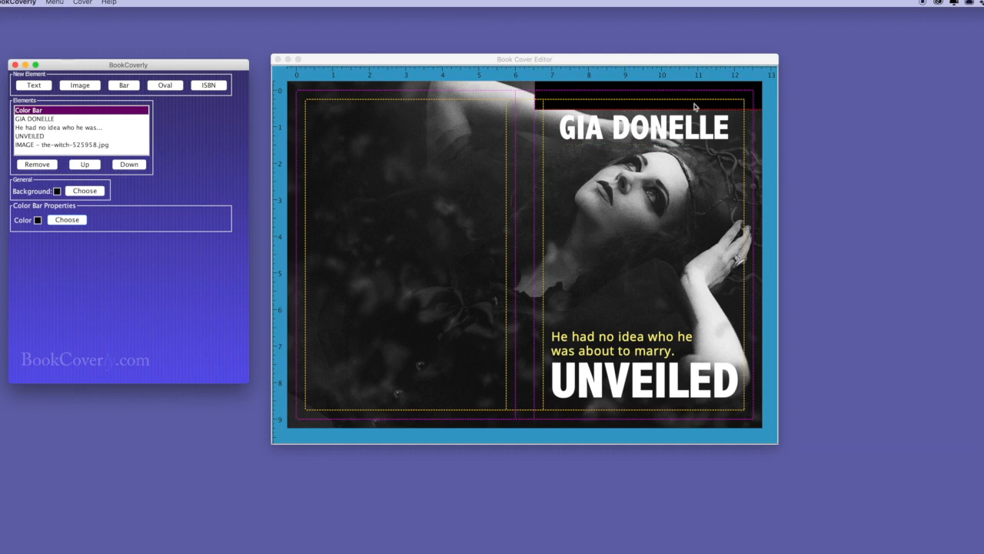
drag(693, 136, 692, 142)
drag(674, 192, 669, 209)
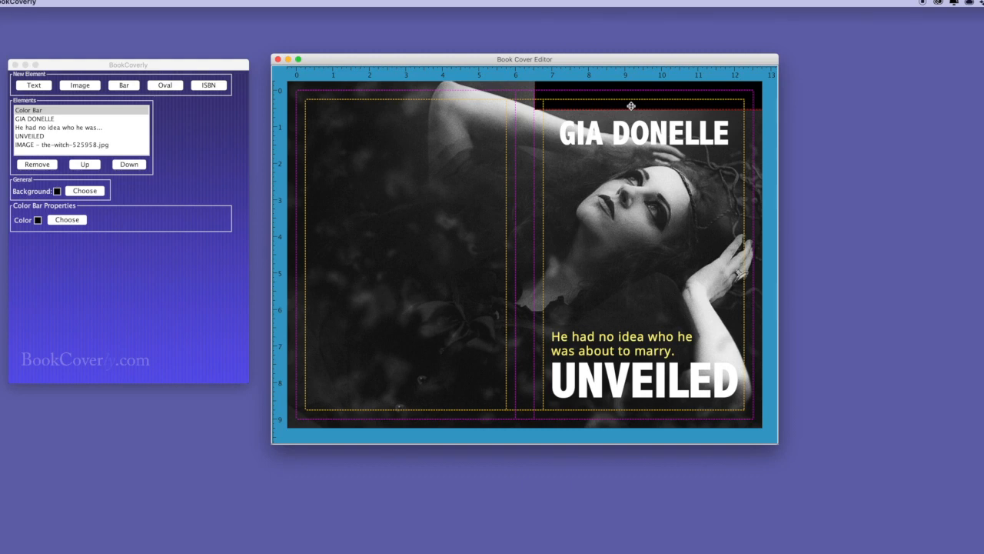
Make the black bar slightly taller and add '#1 NEW YORK TIMES BESTSELLER' in Open Sans Condensed italic
drag(634, 104, 632, 114)
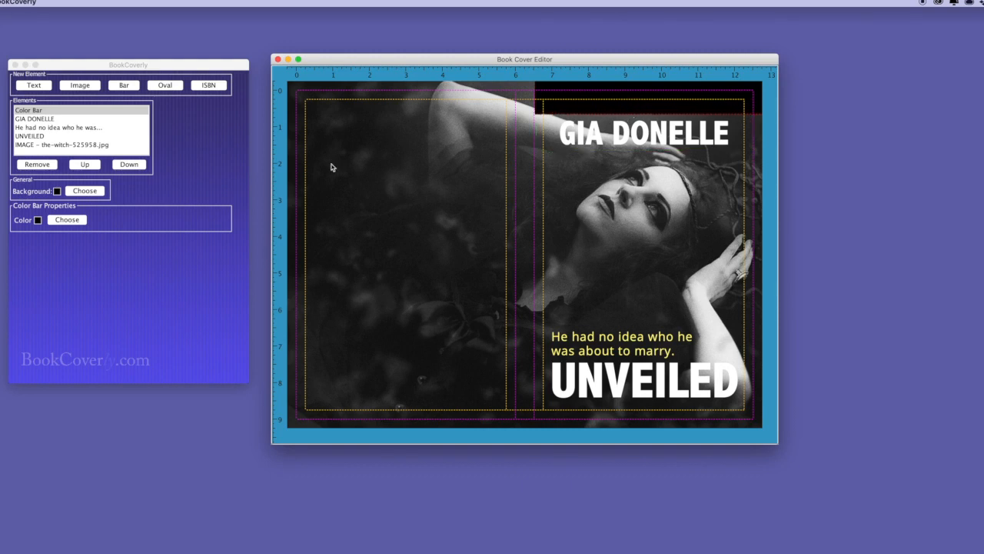
click(46, 85)
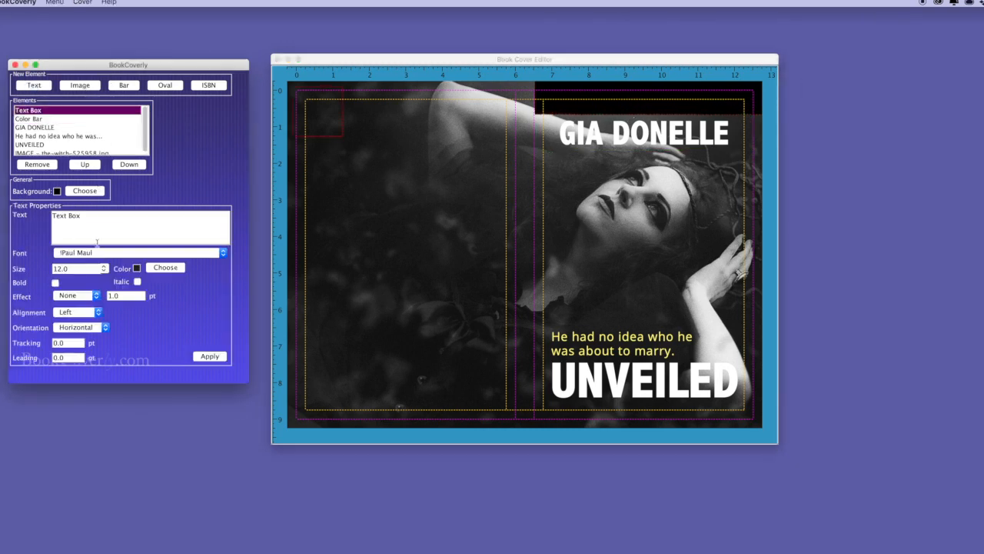
triple_click(86, 217)
text(#1 NEW YORK TI)
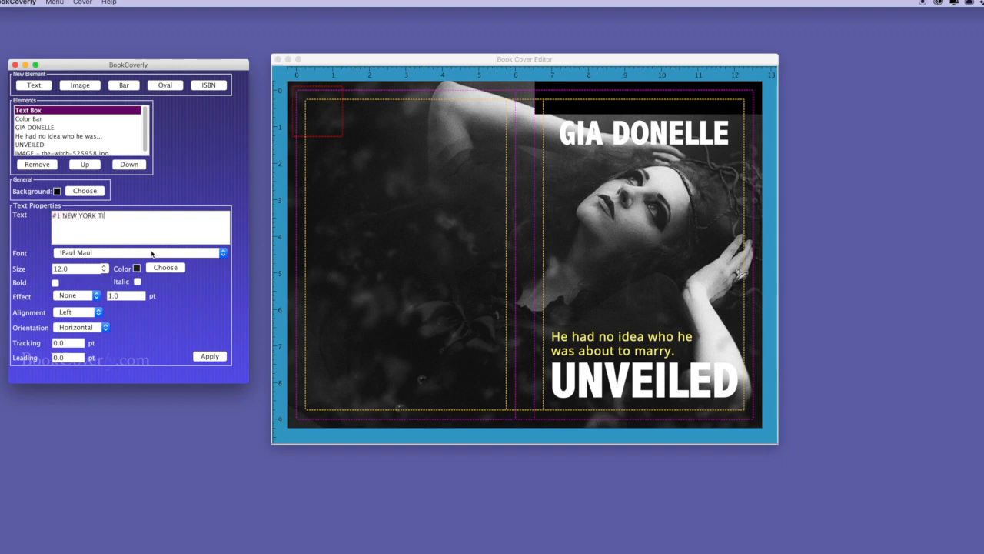
text(MES BESTSELLER)
click(134, 256)
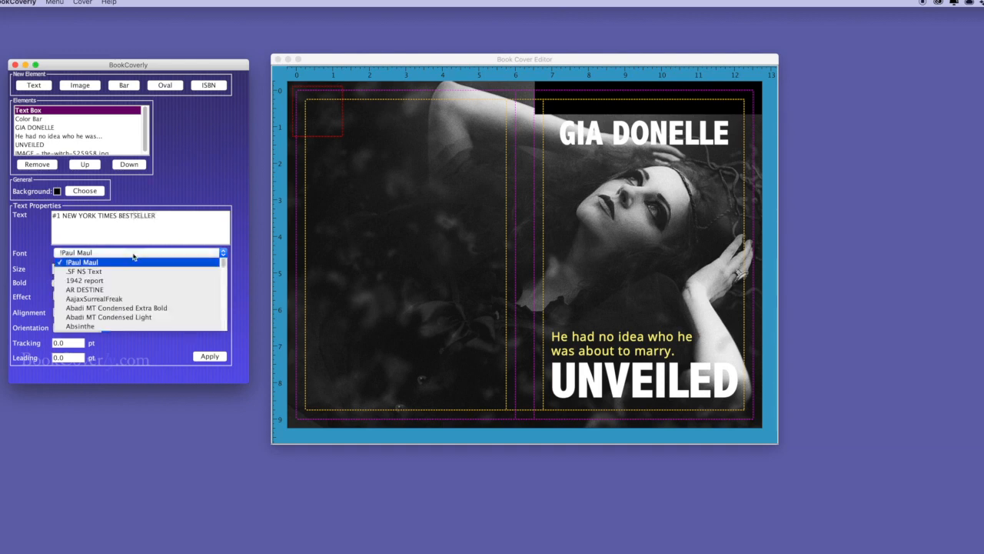
scroll(123, 292, down, 15)
click(116, 297)
click(137, 283)
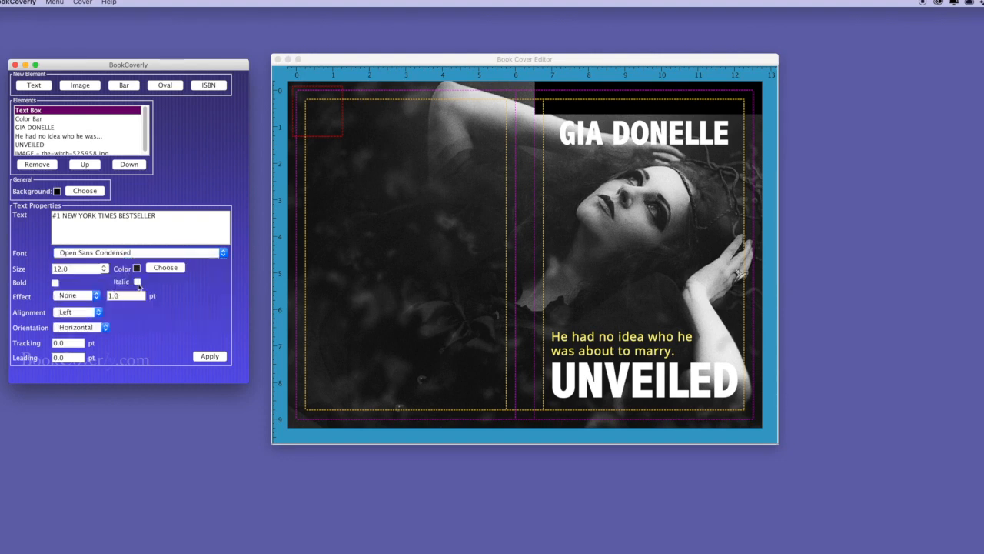
Make the bestseller line white, size 18, centred, and widen its box to fit one line
click(164, 268)
click(84, 99)
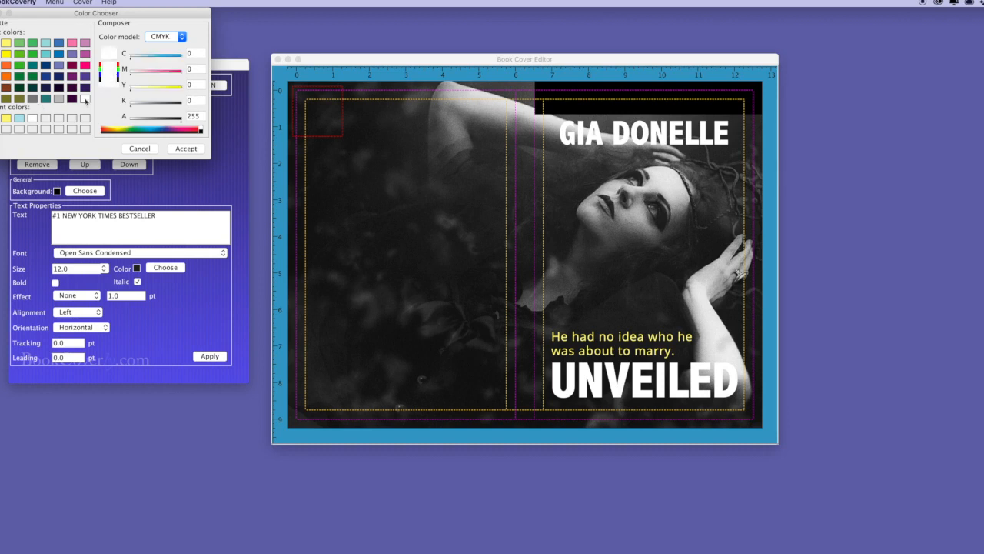
click(186, 148)
drag(77, 268, 35, 266)
text(18)
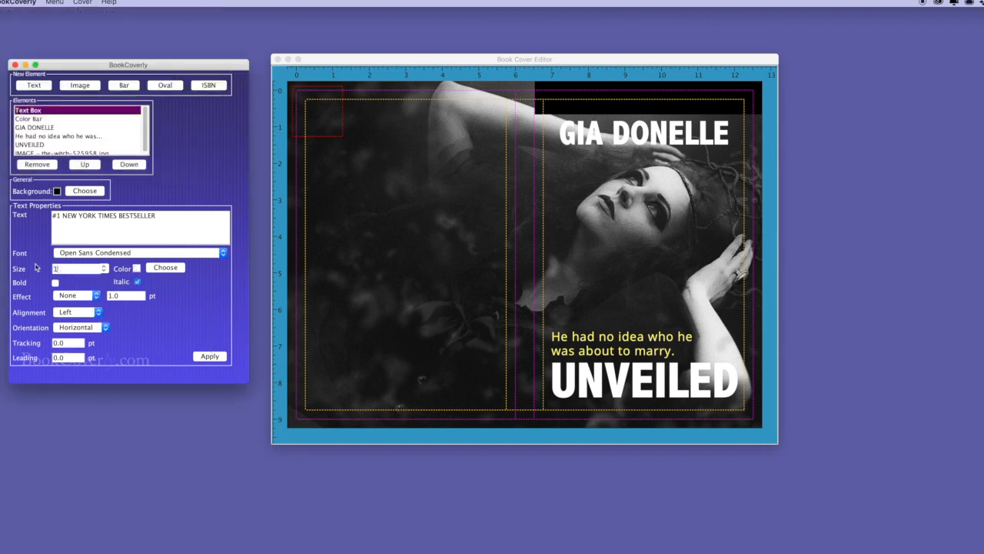
click(74, 314)
click(68, 329)
click(210, 356)
drag(340, 135, 682, 112)
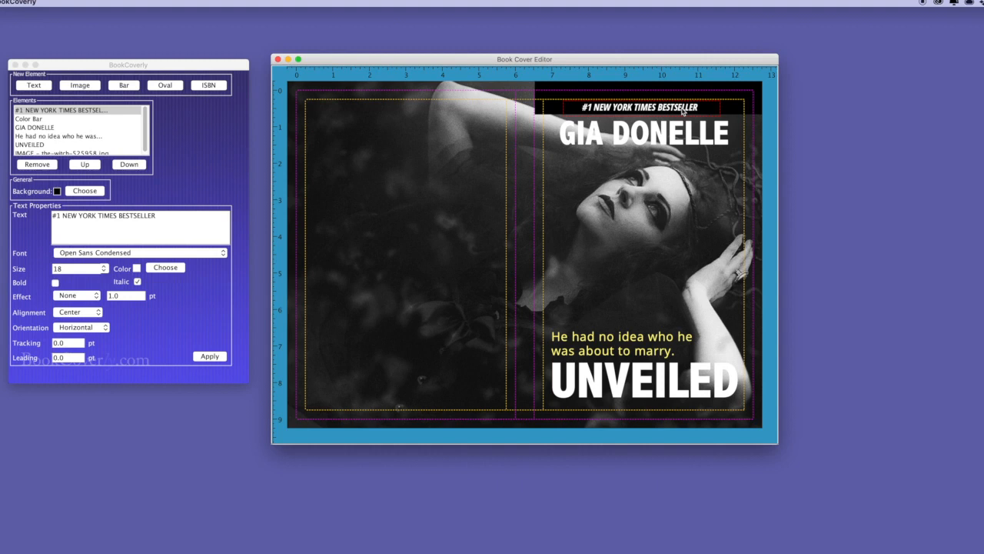
click(627, 143)
Duplicate the author's name and colour the copy black
key(super+d)
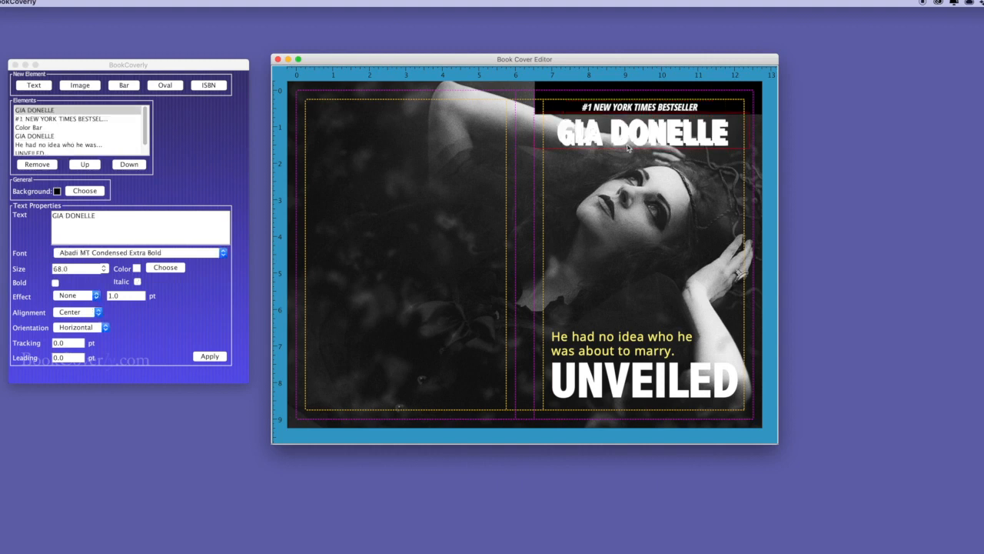
click(166, 268)
click(6, 117)
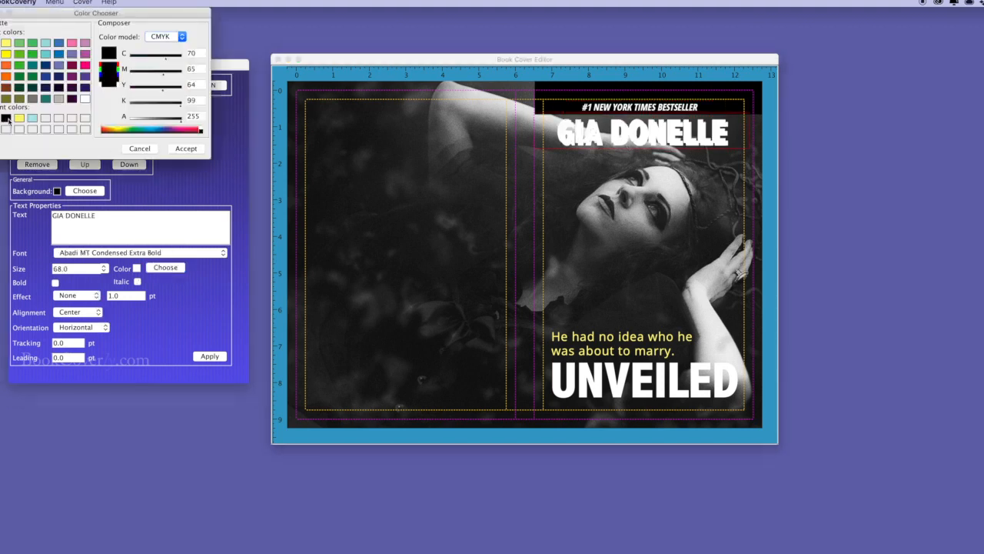
click(186, 149)
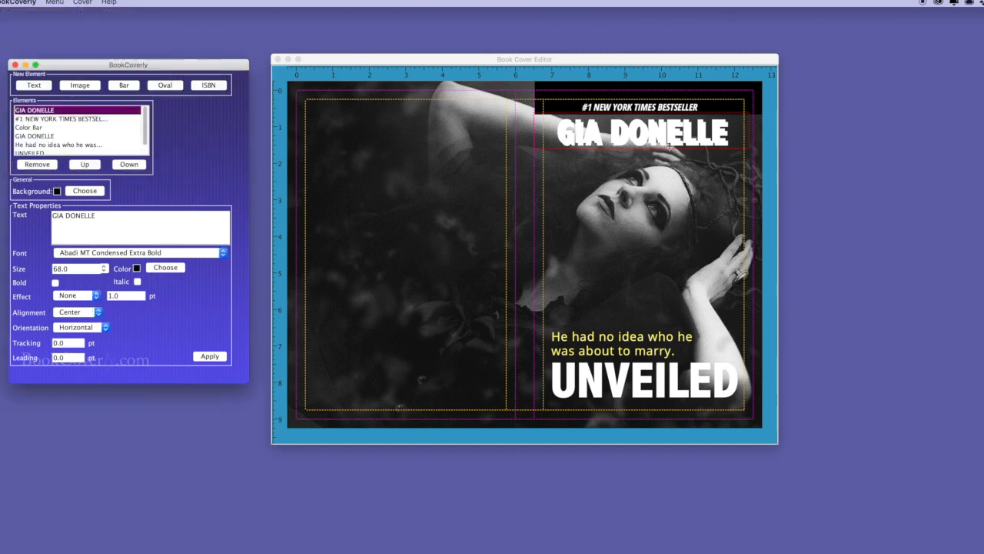
click(210, 357)
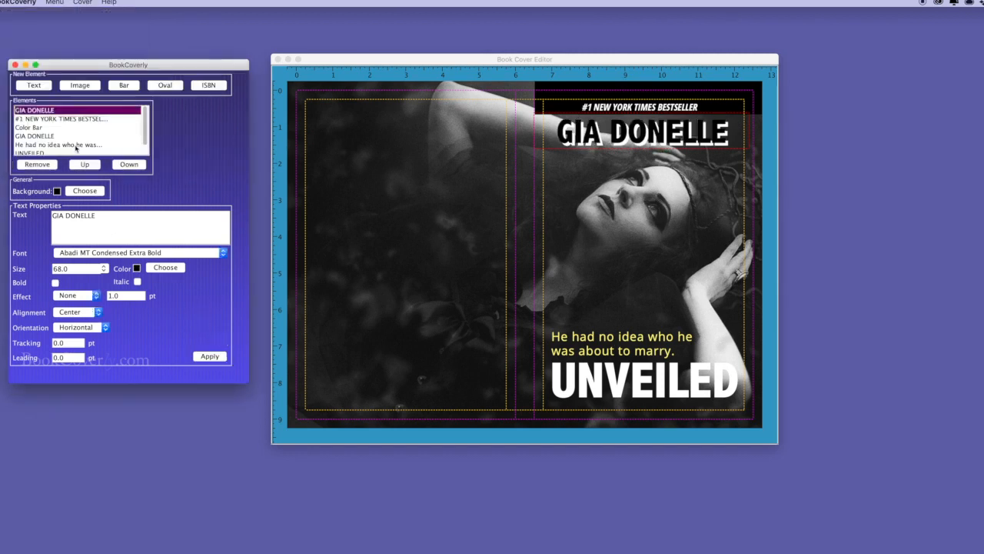
Send the black copy behind the white name and nudge it right as a shadow offset
click(133, 167)
click(132, 166)
click(132, 166)
click(718, 132)
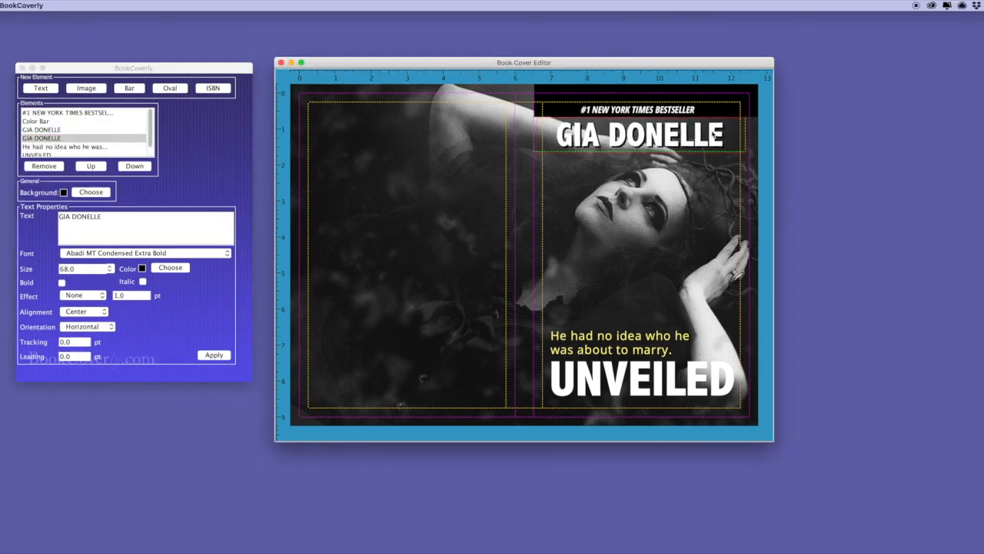
key(Right)
key(Right)
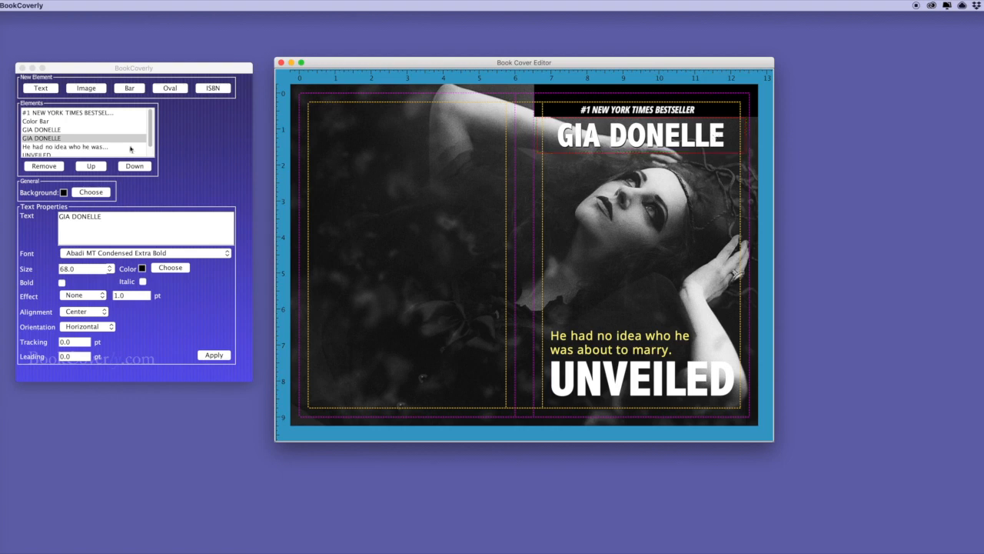
click(373, 214)
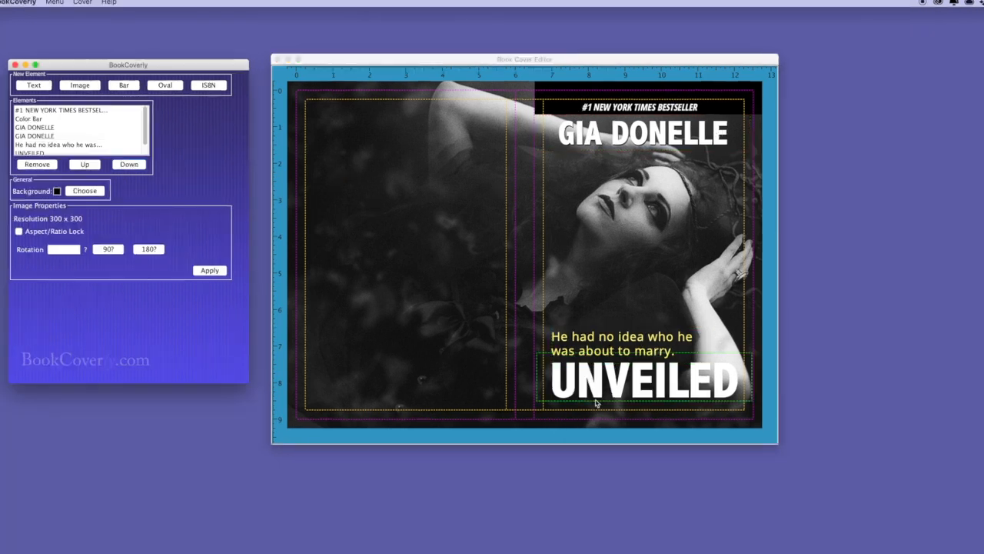
Duplicate the UNVEILED title and make the copy black
click(620, 391)
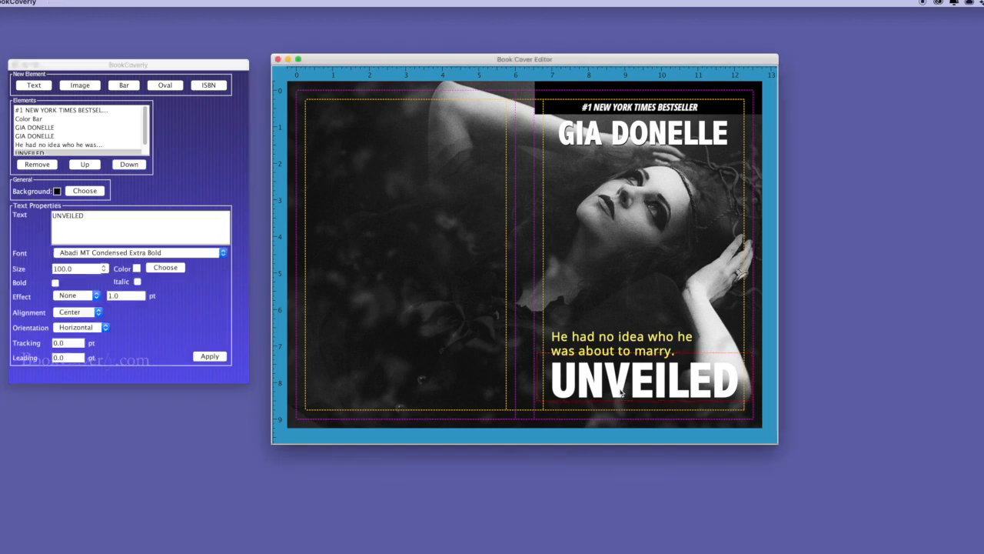
key(super+v)
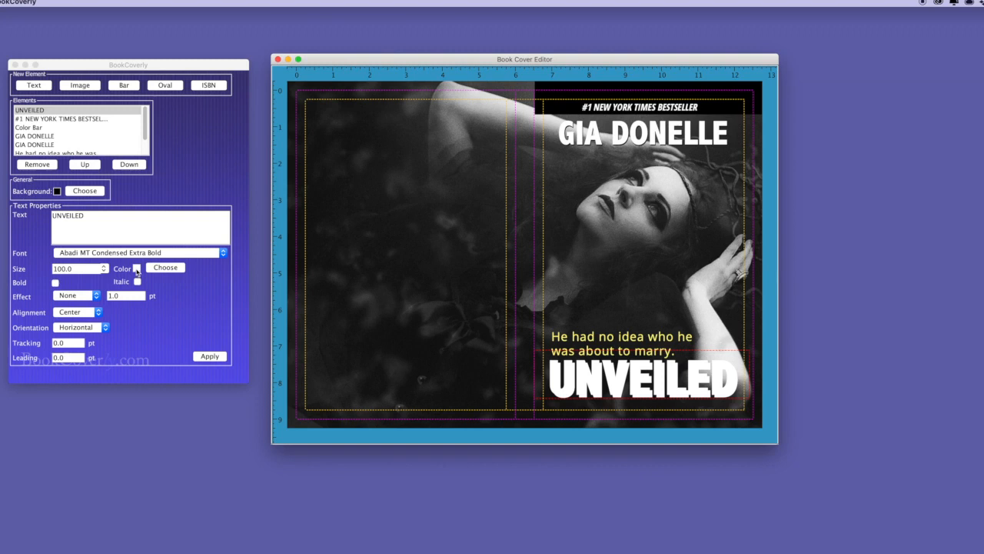
click(163, 267)
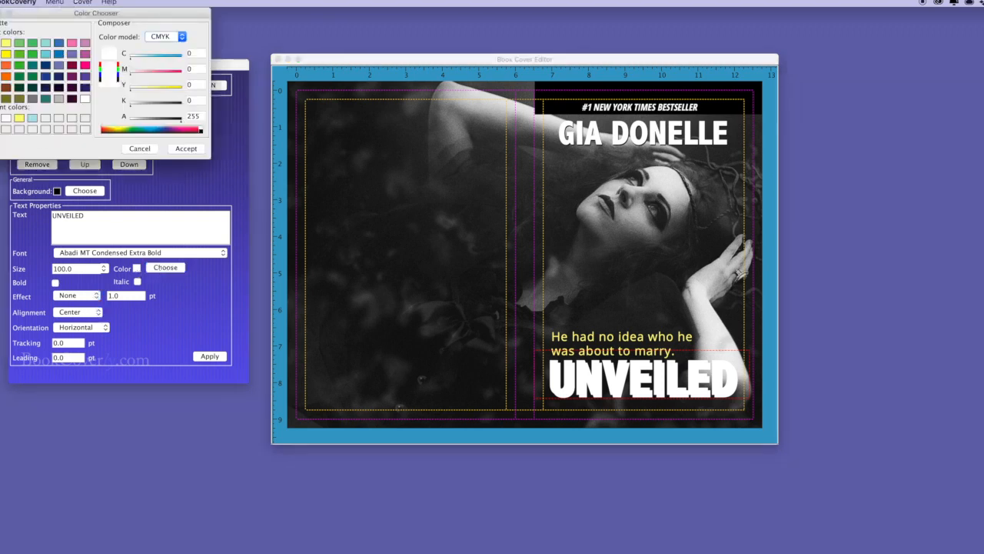
click(187, 150)
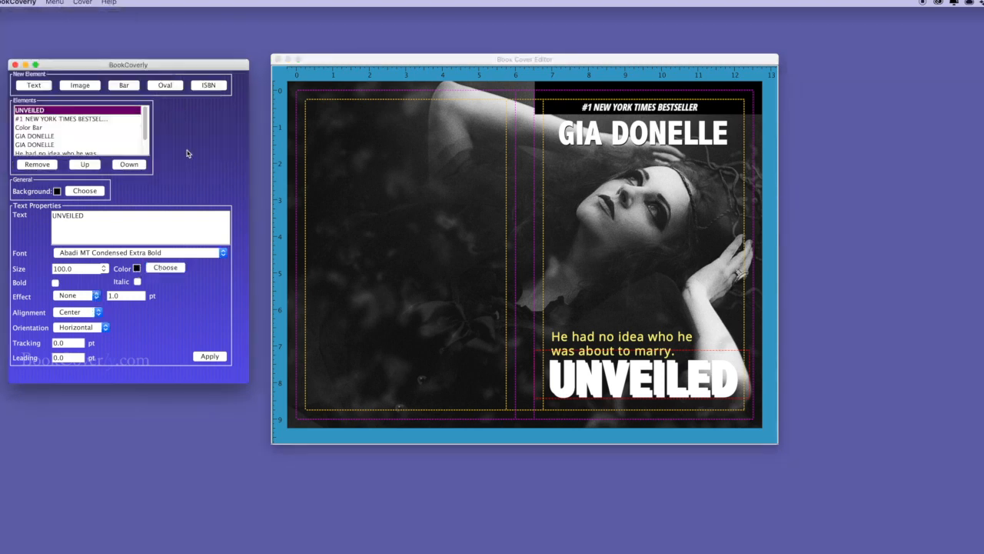
click(215, 357)
Move the black title copy down the layers until it sits behind the white UNVEILED
click(645, 397)
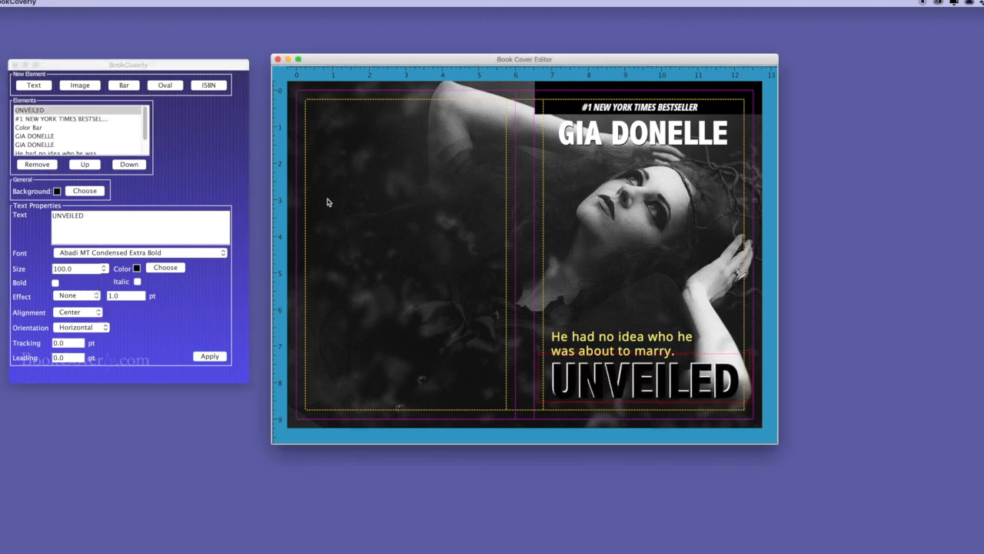
click(133, 169)
click(133, 166)
click(133, 166)
click(133, 166)
click(133, 166)
click(133, 166)
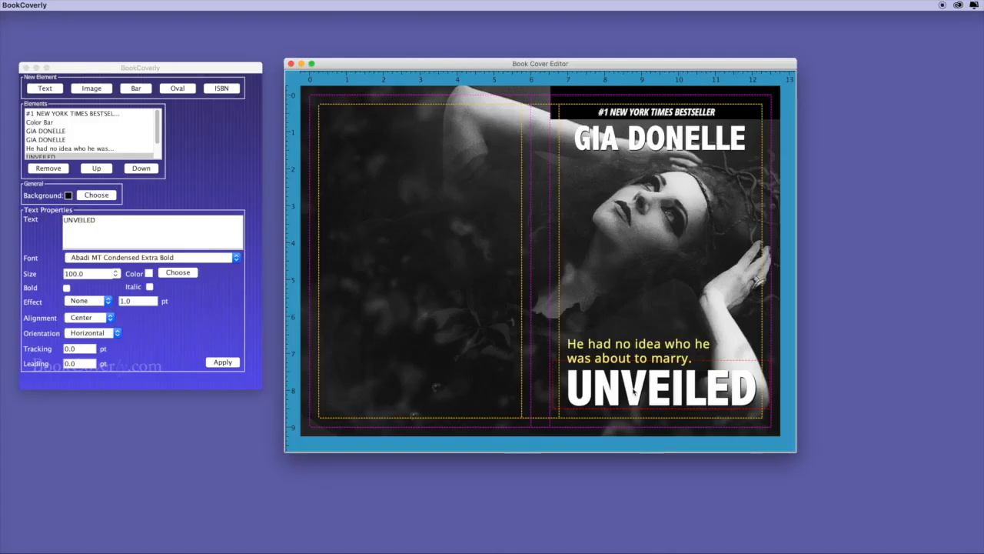
Duplicate the UNVEILED title, make it vertical at 32 pt, and place it on the spine
key(super+v)
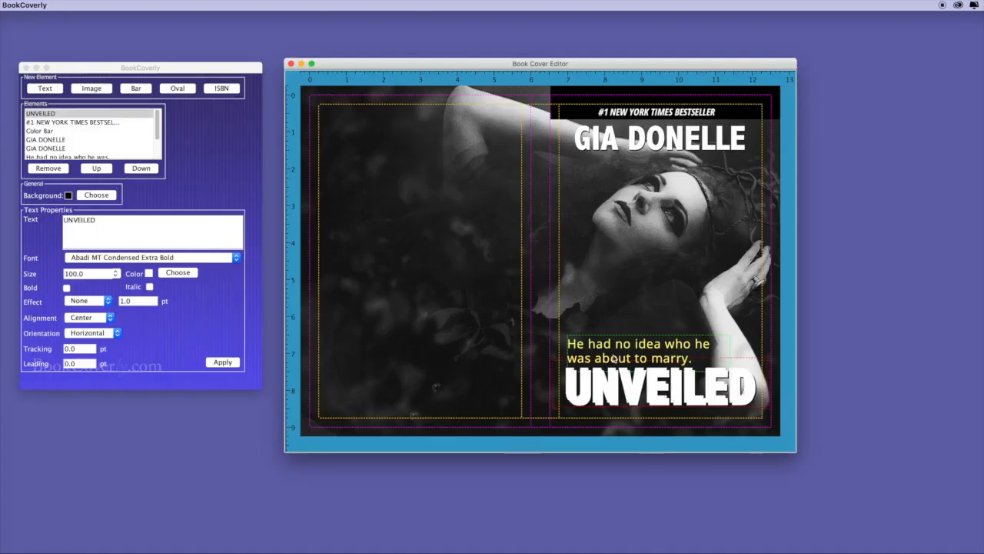
drag(625, 386, 413, 203)
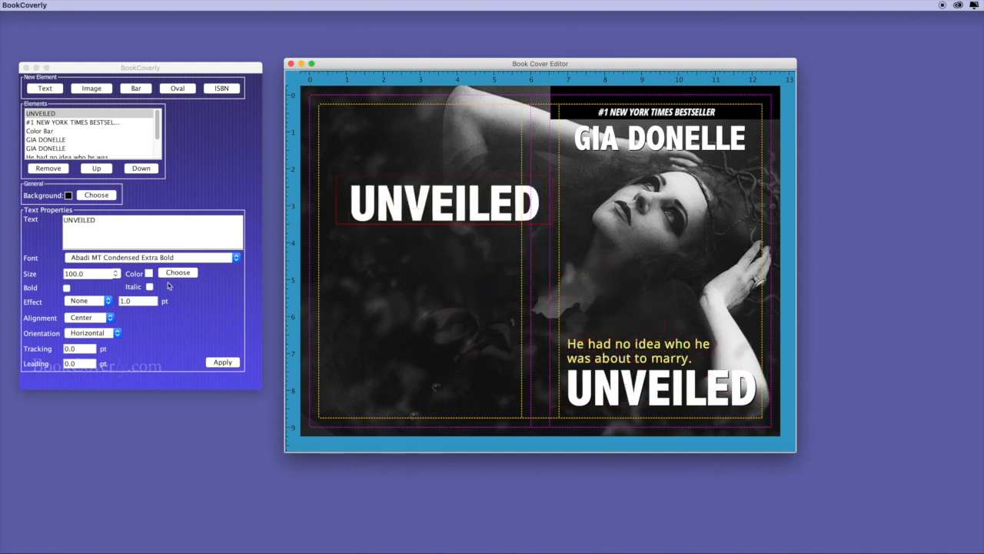
click(85, 334)
click(87, 345)
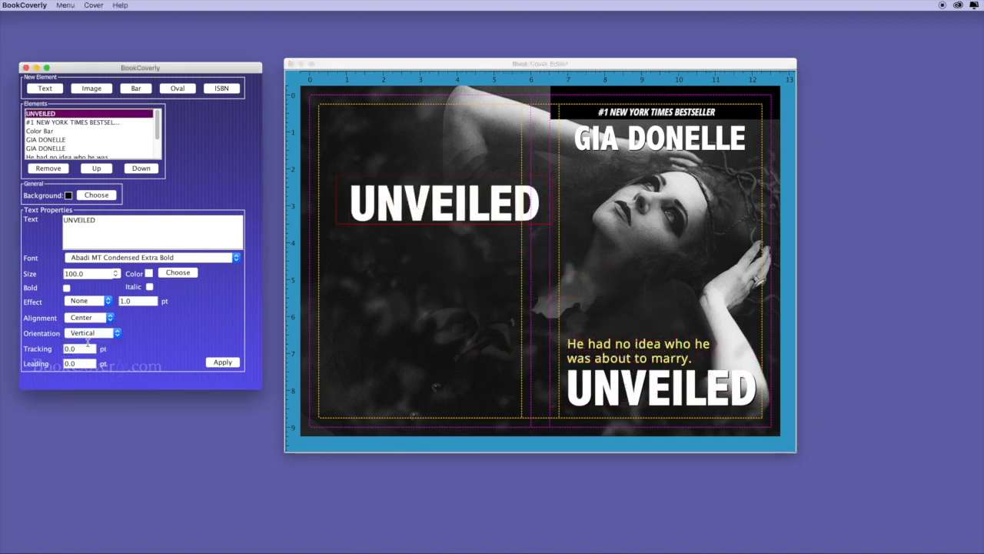
drag(86, 274, 49, 274)
text(24)
click(216, 363)
drag(550, 221, 352, 263)
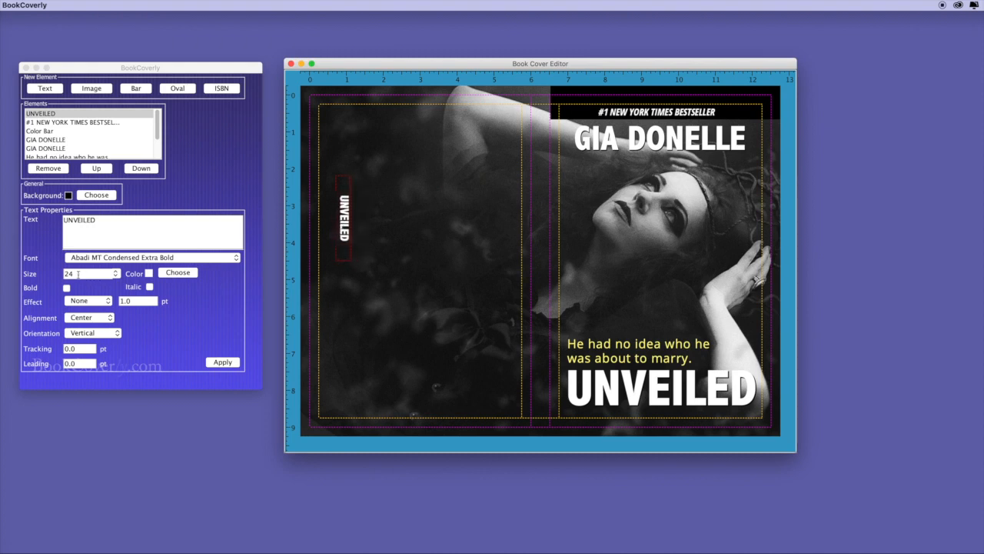
drag(78, 273, 61, 277)
text(32)
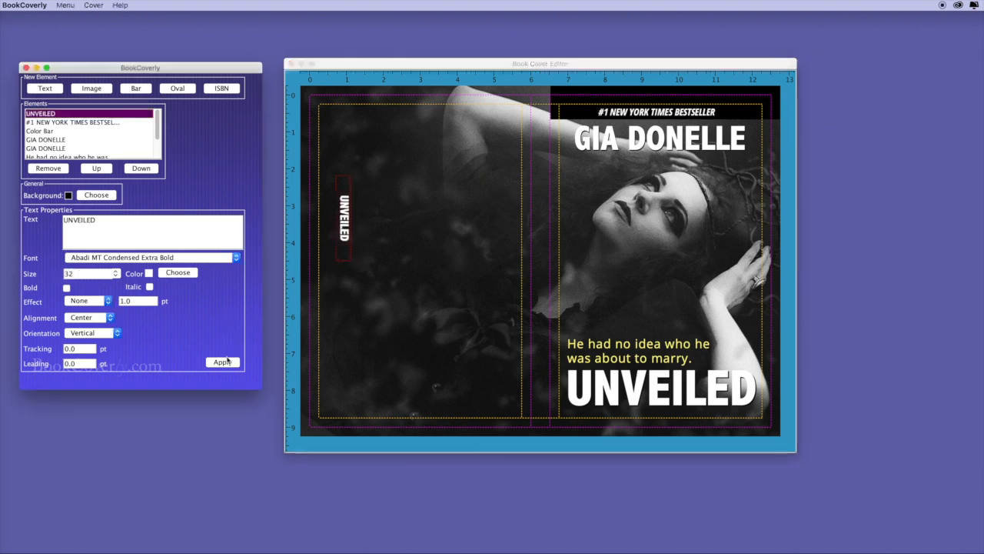
click(223, 362)
drag(347, 218, 542, 209)
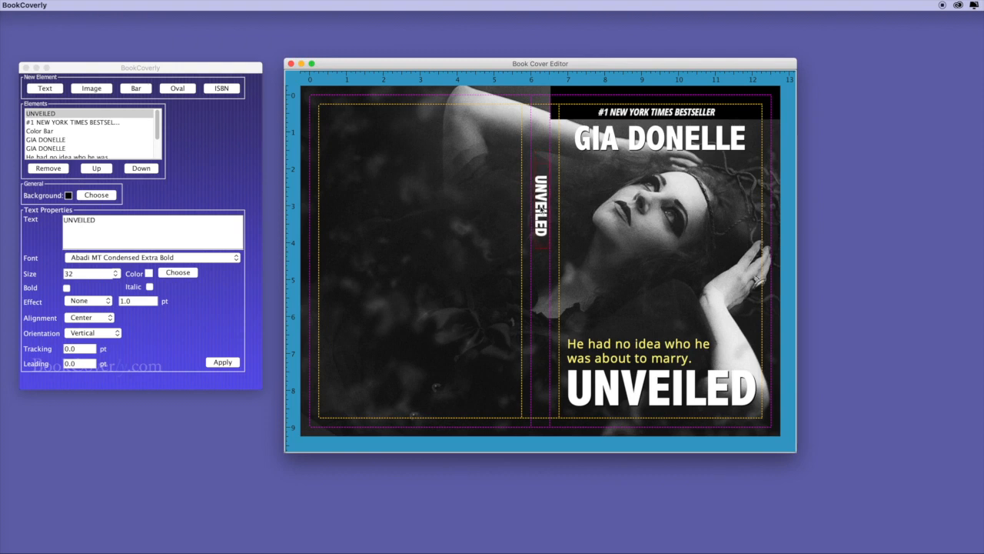
key(super+v)
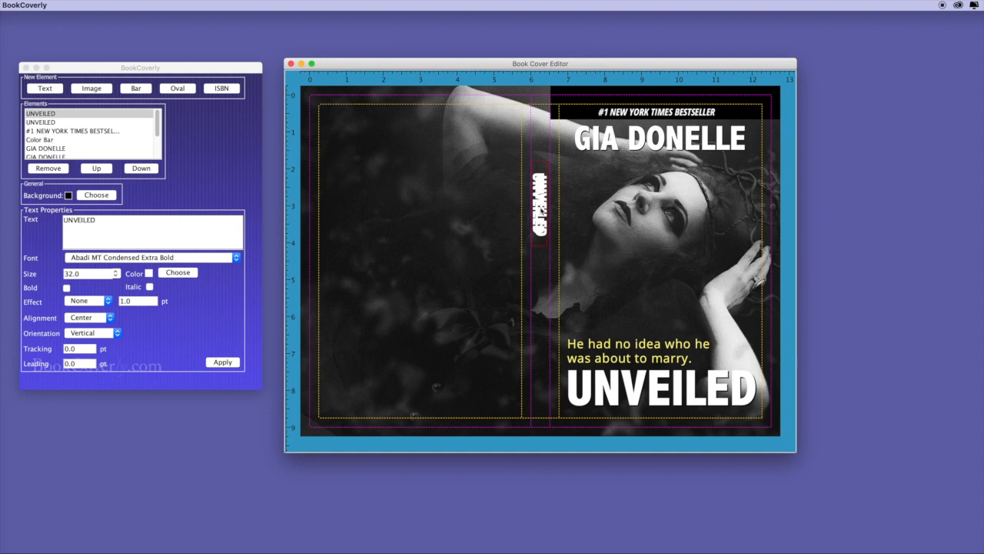
drag(542, 210, 544, 354)
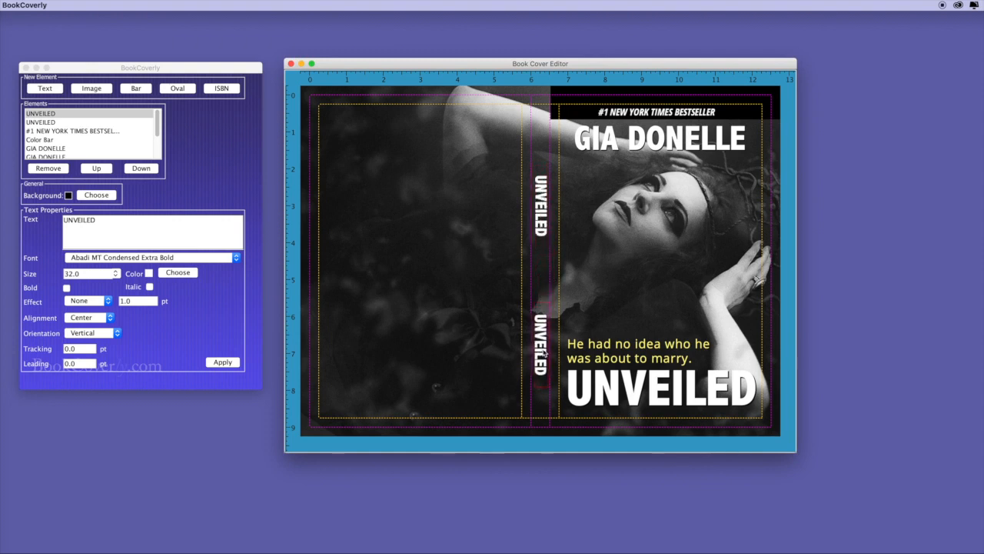
click(128, 229)
key(super+a)
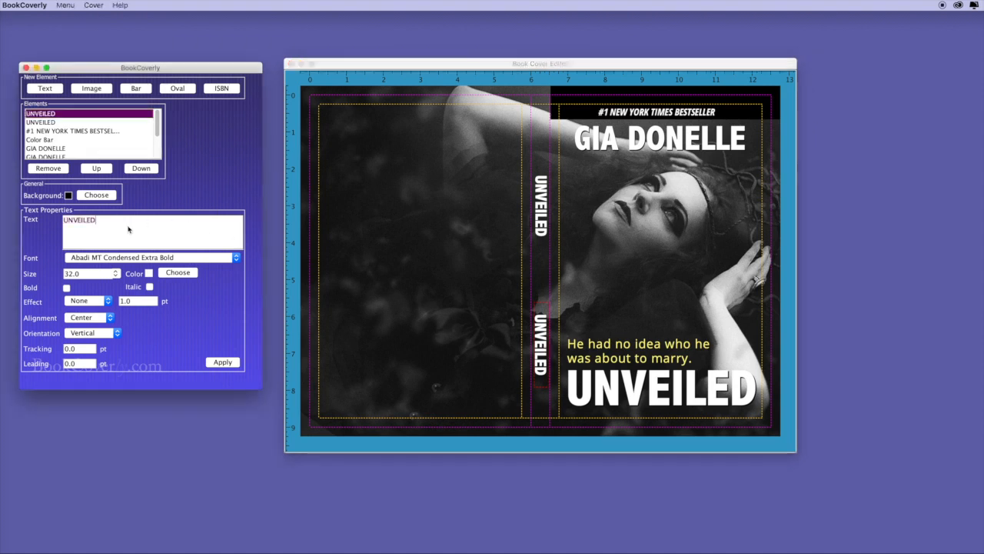
click(222, 362)
drag(542, 223, 542, 183)
Duplicate the yellow tagline and make the copy vertical at 12 pt
click(650, 350)
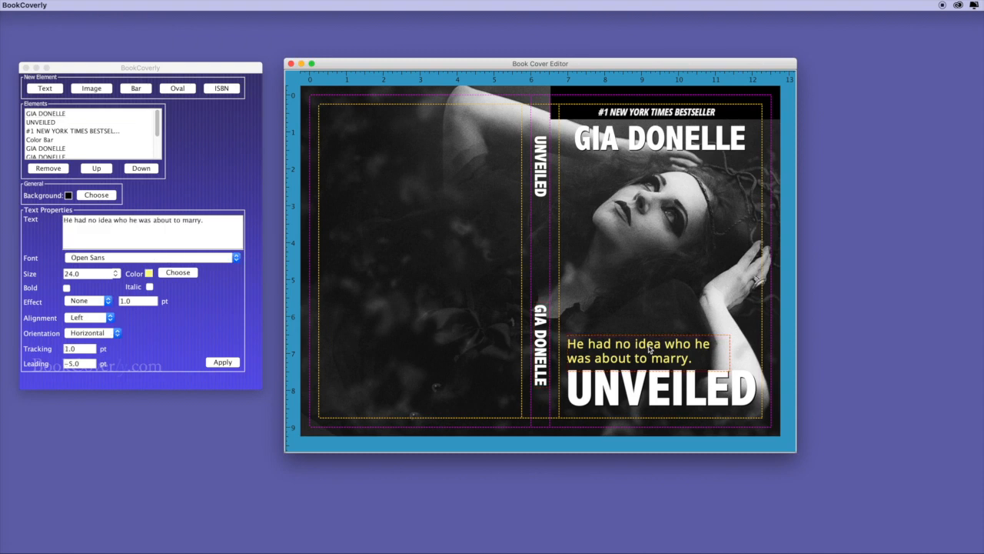
key(super+v)
drag(650, 350, 435, 228)
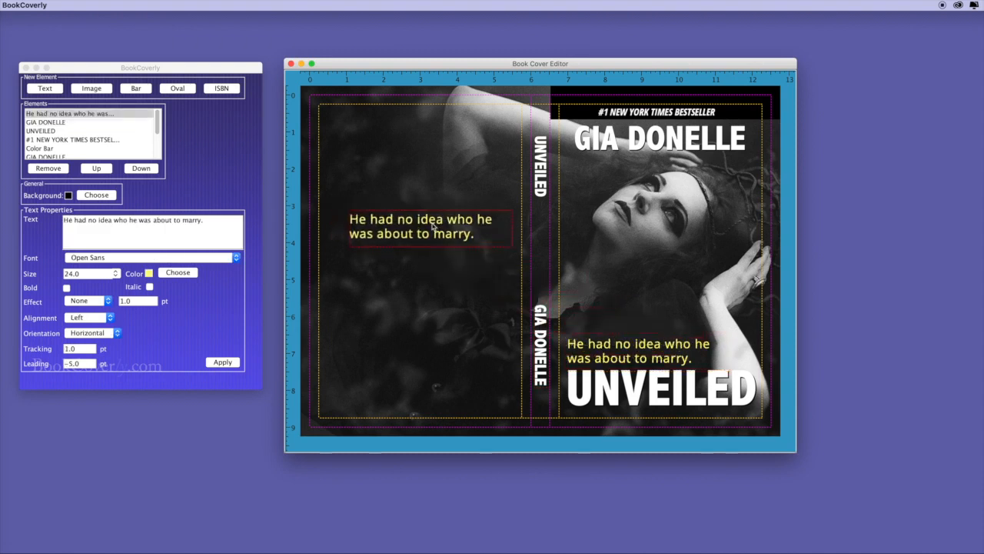
click(82, 333)
click(82, 332)
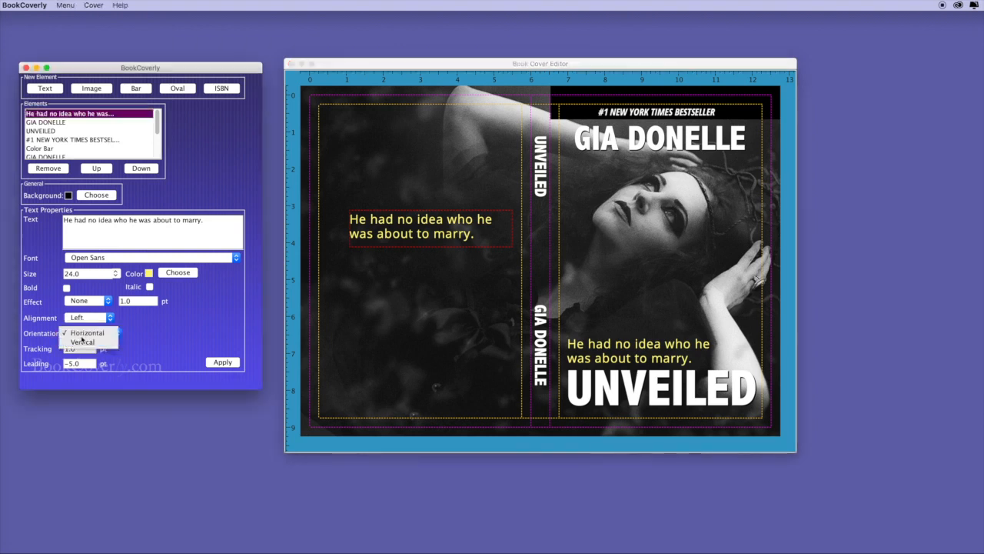
click(83, 341)
drag(83, 275, 56, 277)
text(12)
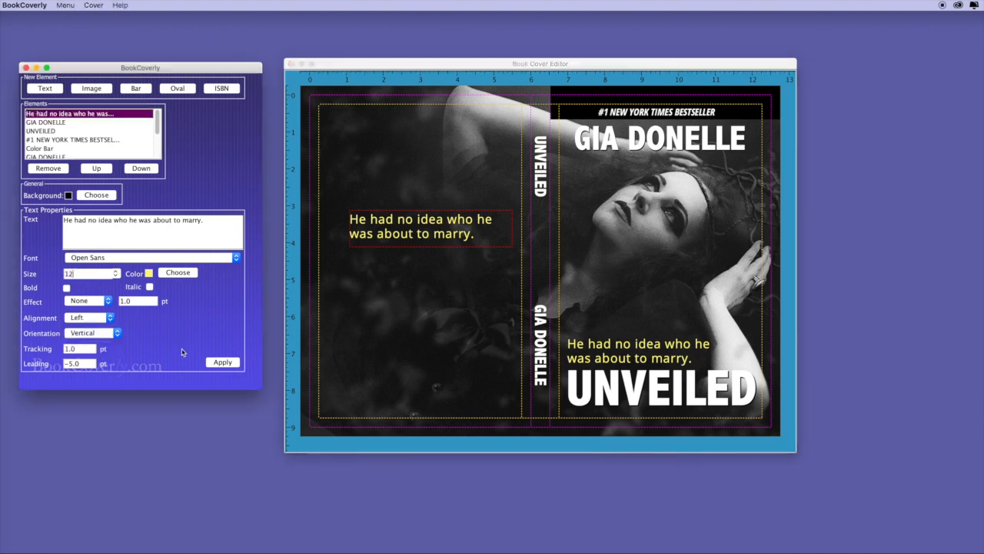
click(225, 363)
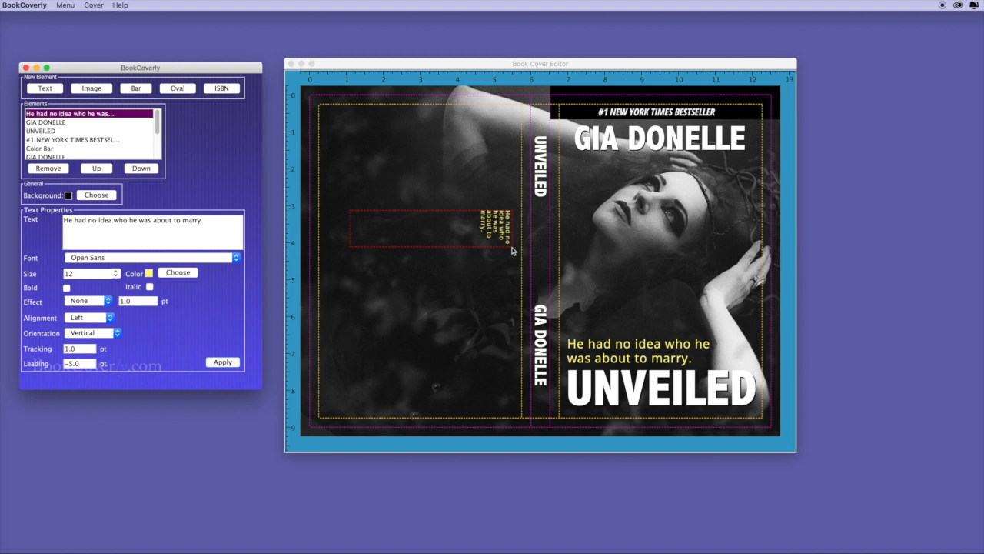
Reshape the tagline box tall and narrow, centre its text, and place it on the spine
drag(516, 248, 366, 306)
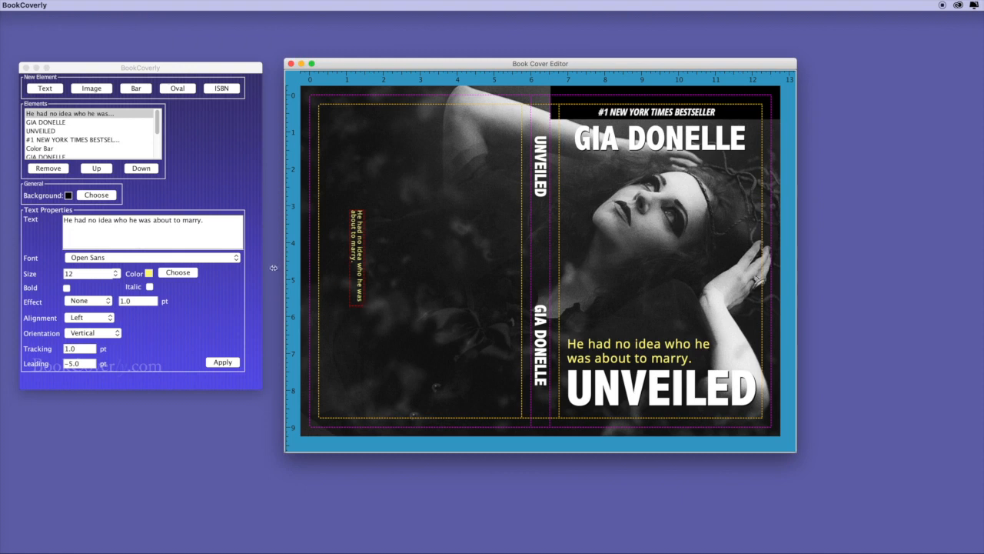
click(84, 318)
click(83, 330)
click(223, 362)
drag(356, 273, 545, 259)
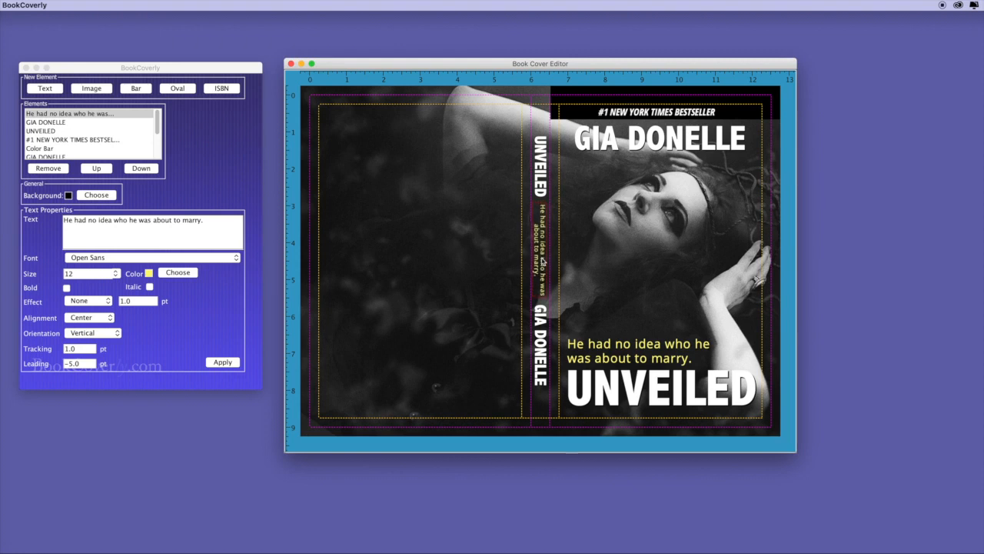
drag(543, 260, 543, 261)
Save the cover from the main menu
click(130, 70)
click(65, 6)
click(70, 52)
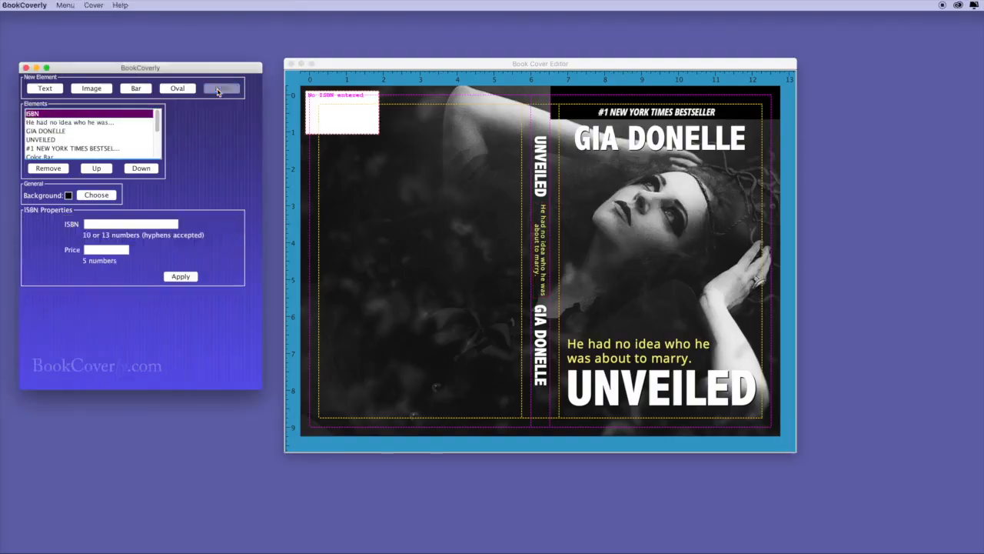
drag(335, 123, 374, 155)
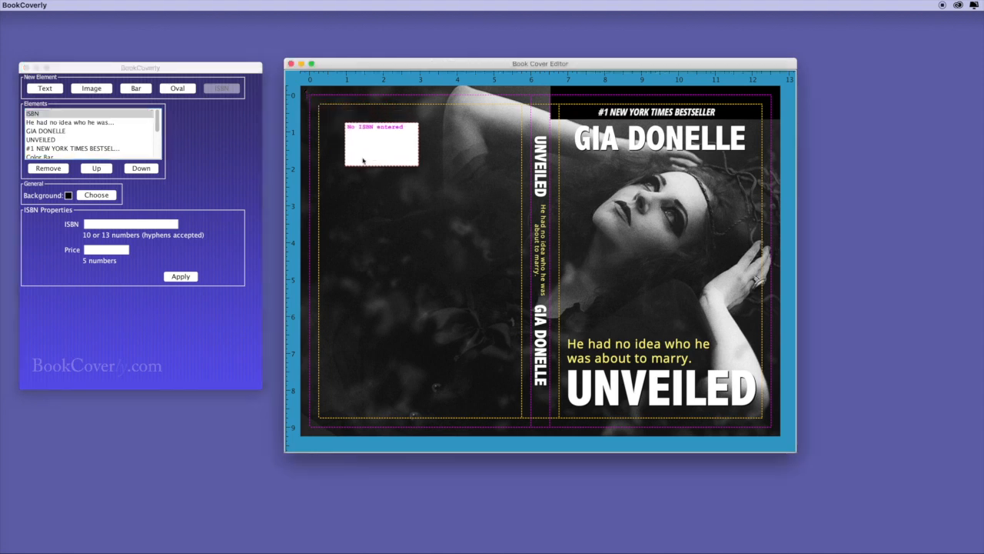
click(128, 224)
text(9781234567897)
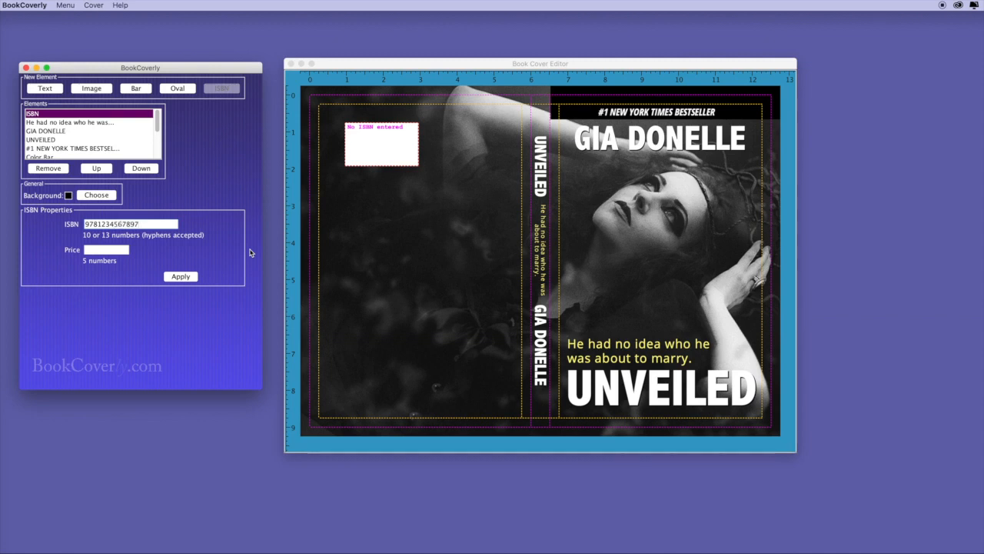
click(106, 249)
text(51295)
click(180, 276)
drag(403, 151, 389, 393)
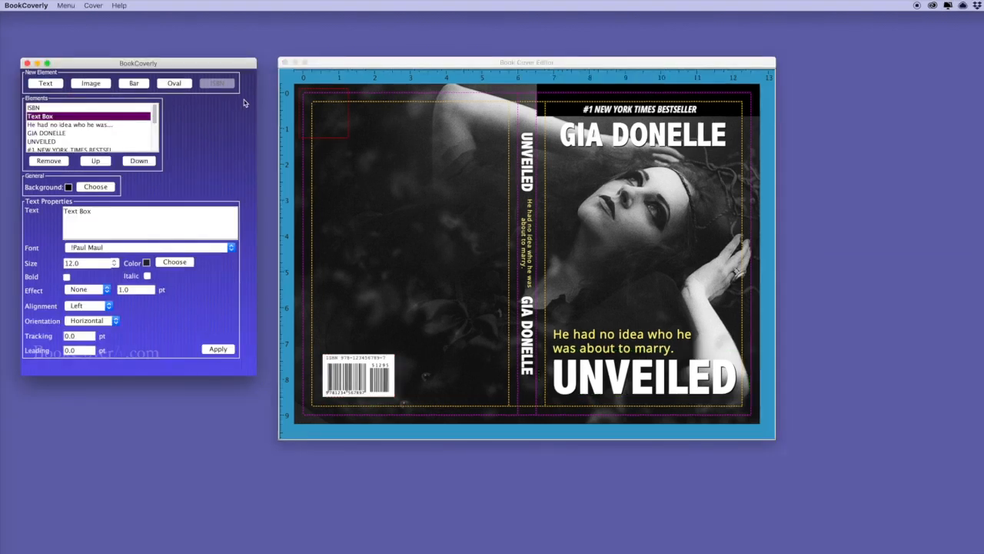
Paste the lorem ipsum blurb into the new text box with a paragraph break, coloured white
drag(91, 212, 62, 211)
key(super+v)
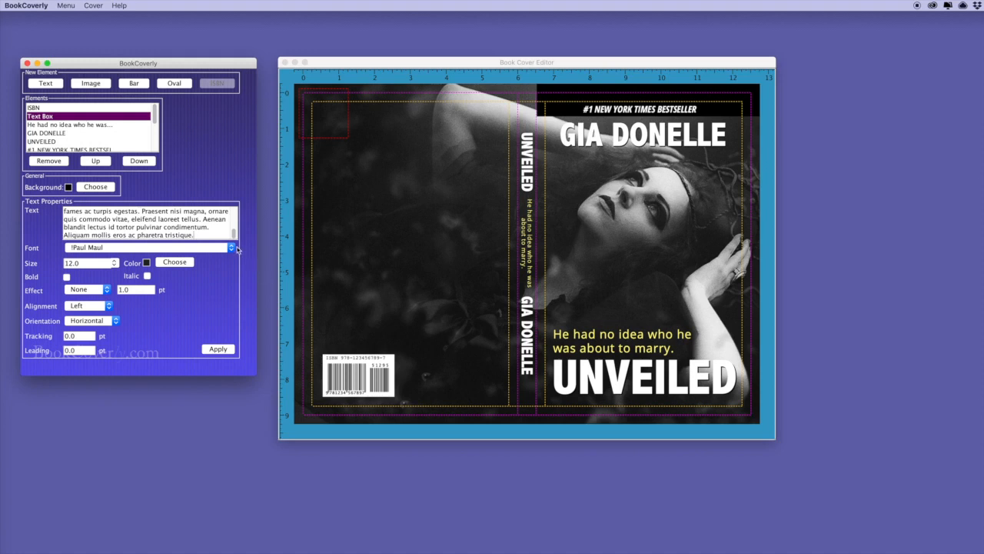
scroll(232, 233, up, 1)
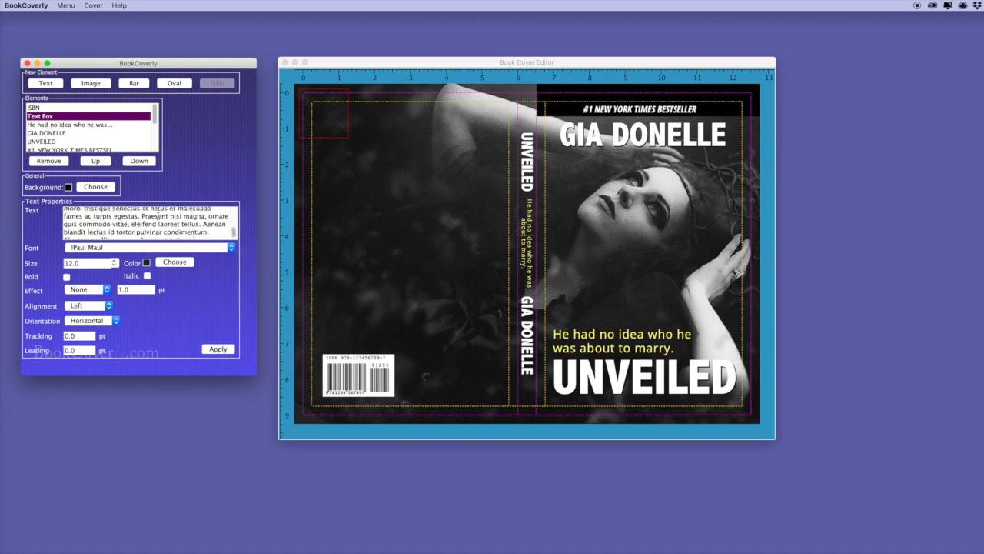
key(Return)
key(Return)
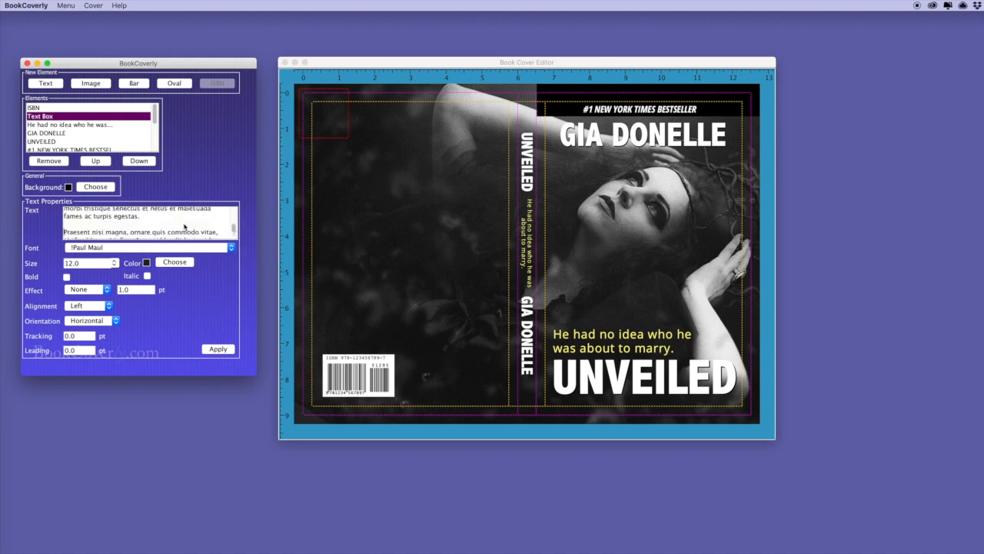
click(175, 262)
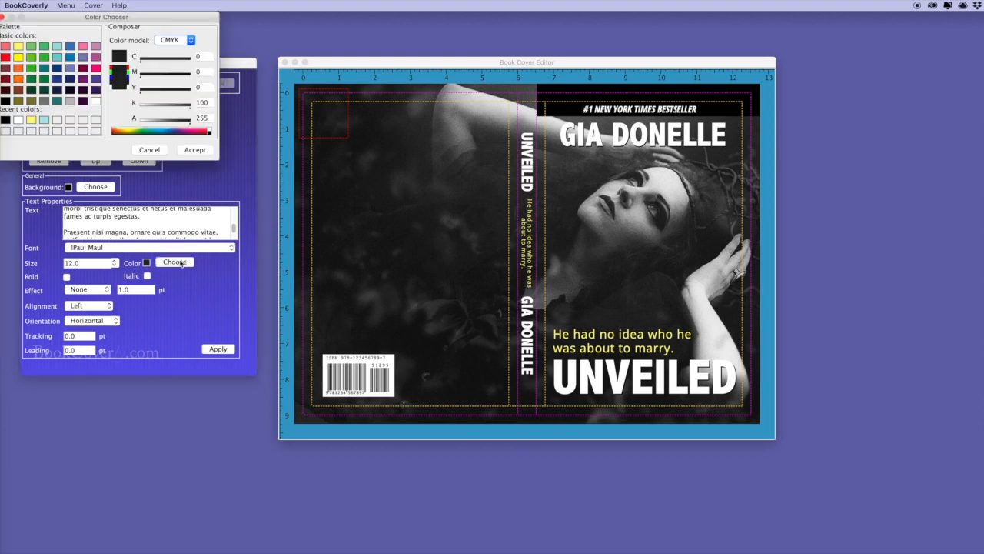
click(96, 103)
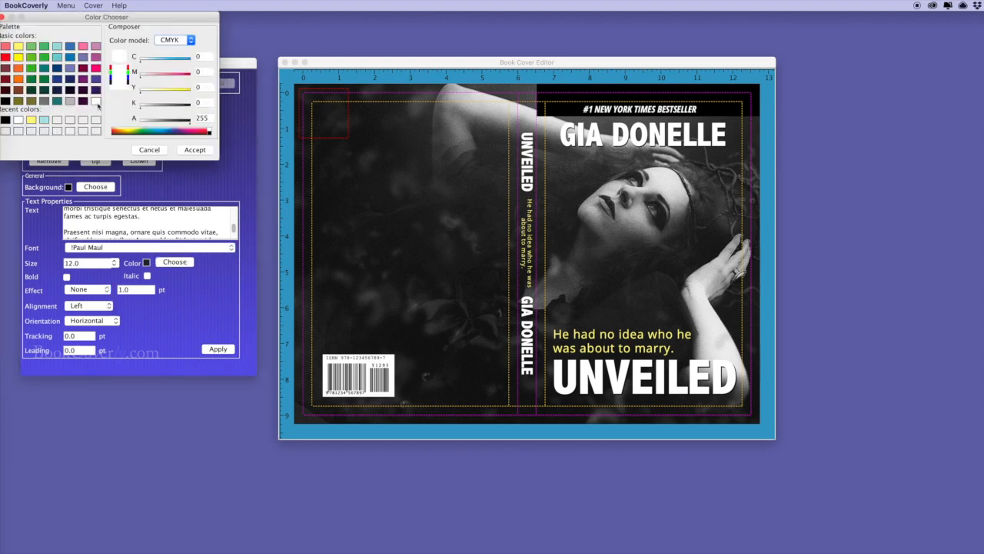
click(195, 150)
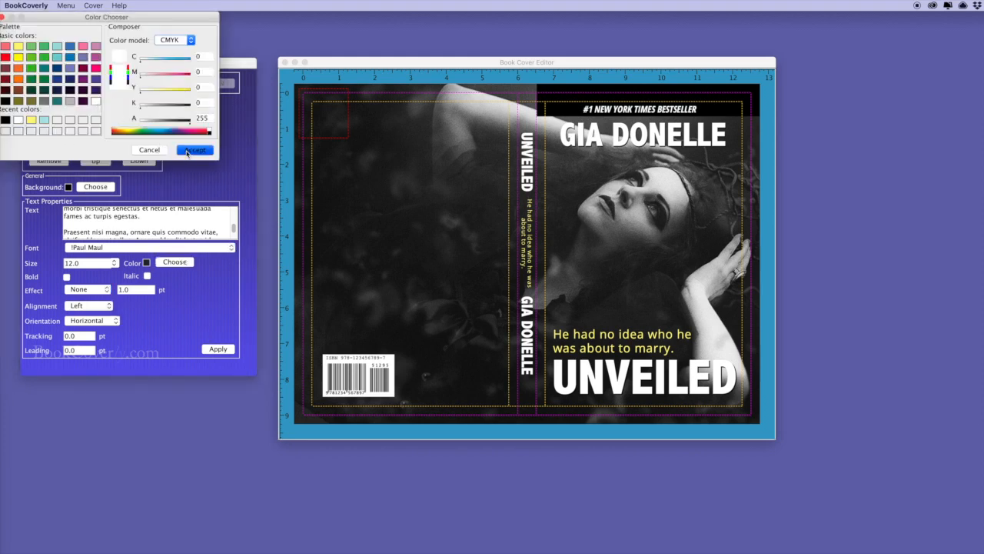
Apply Open Sans Condensed to the blurb and enlarge its box across the back cover
double_click(74, 263)
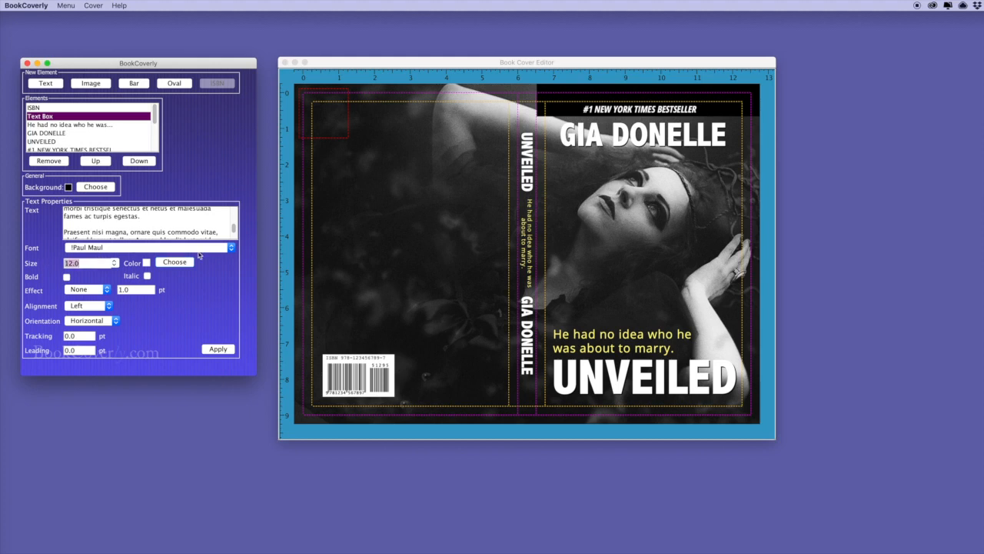
click(231, 247)
scroll(173, 299, down, 10)
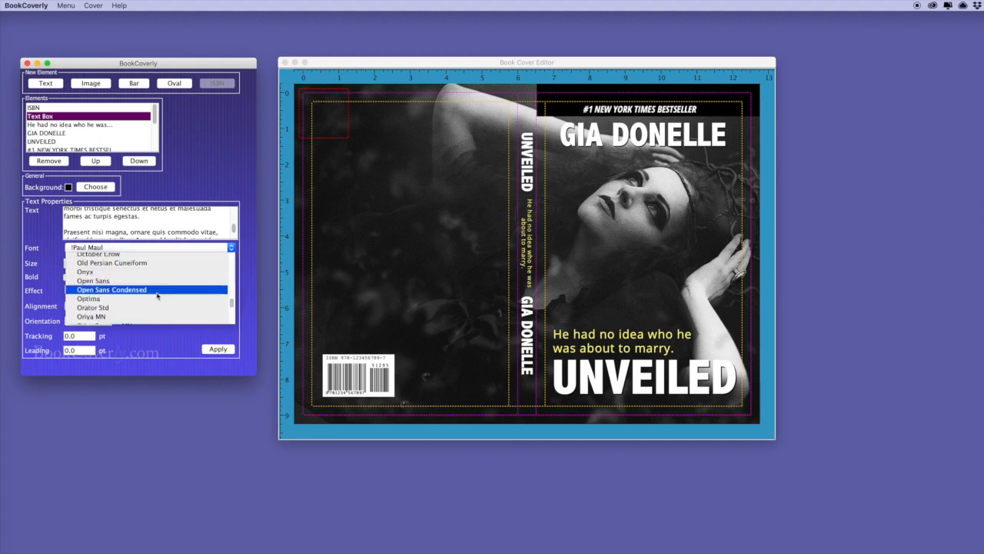
click(171, 289)
click(218, 349)
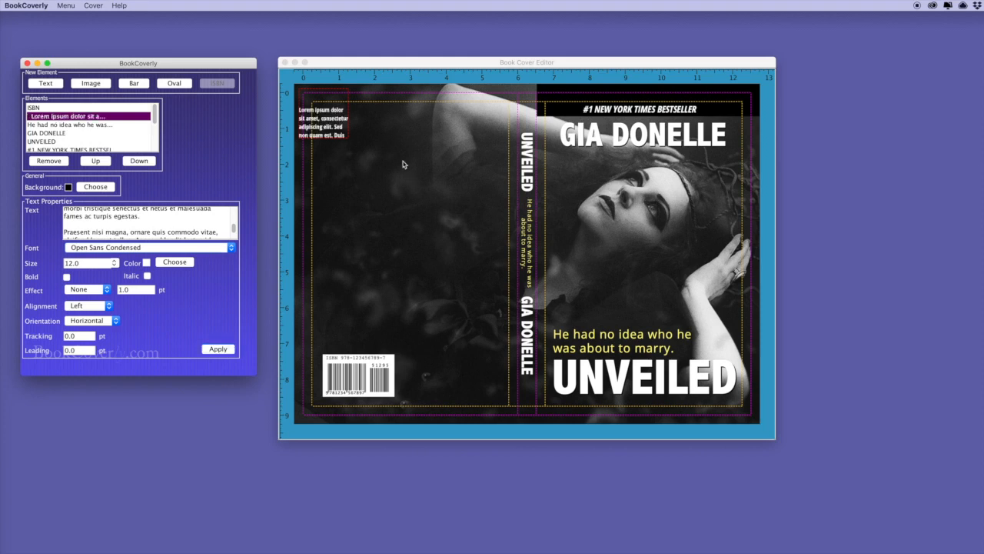
drag(348, 136, 479, 284)
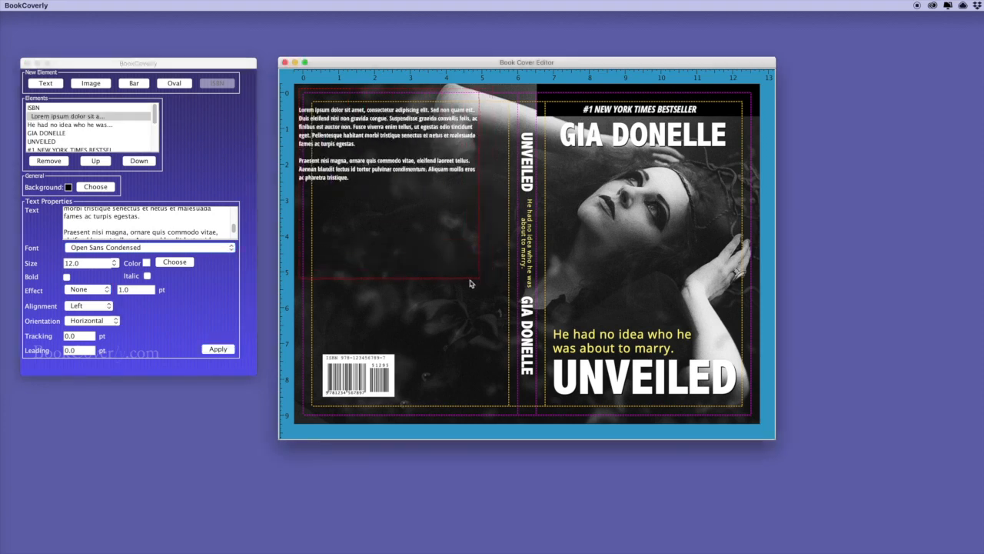
drag(405, 170, 427, 198)
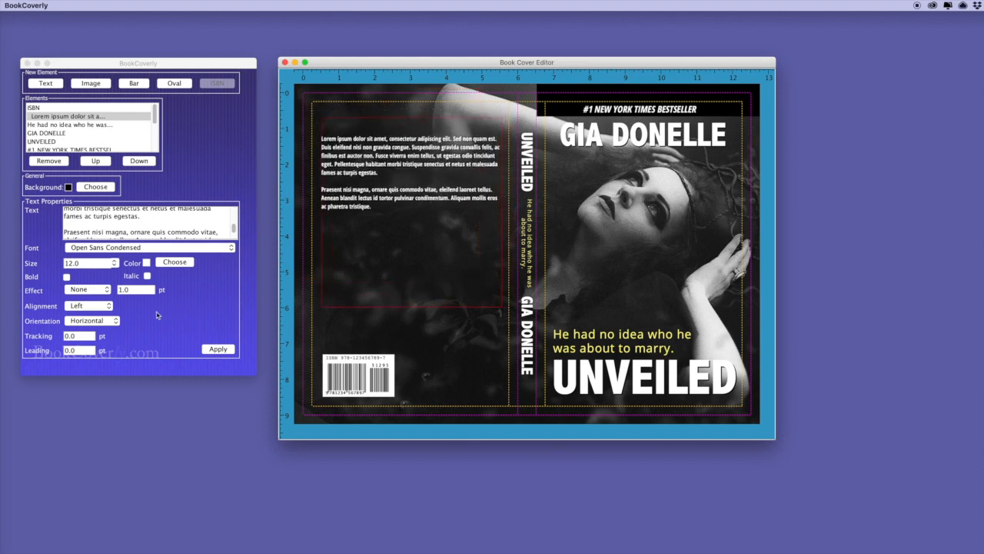
Switch the blurb font to Open Sans, set 2 pt leading, and remove the leading blank lines
click(227, 248)
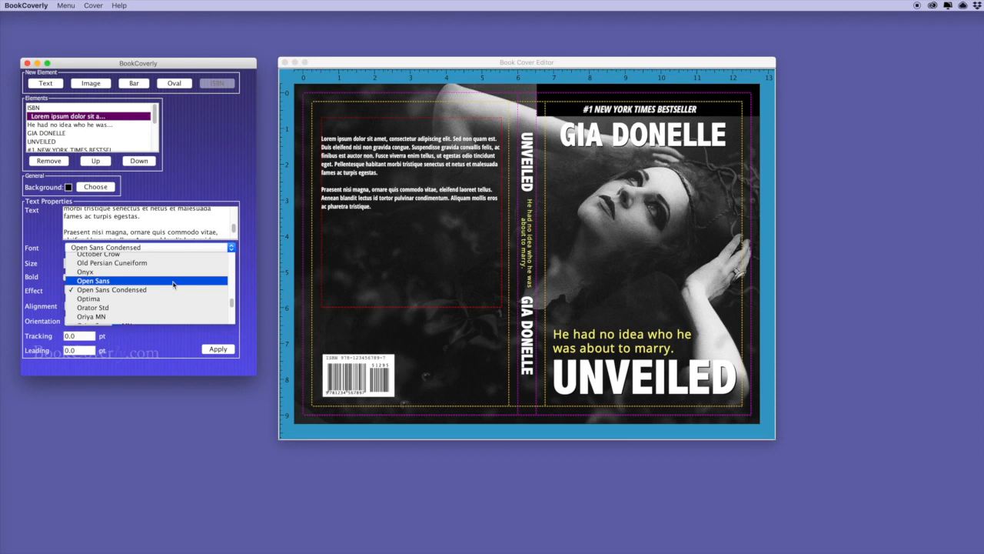
click(92, 281)
click(219, 349)
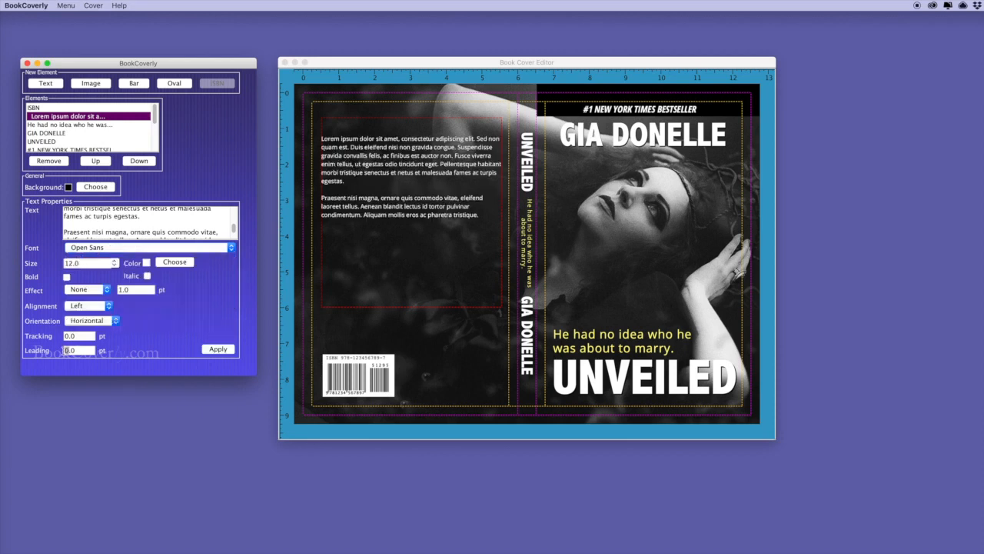
text(2)
click(219, 349)
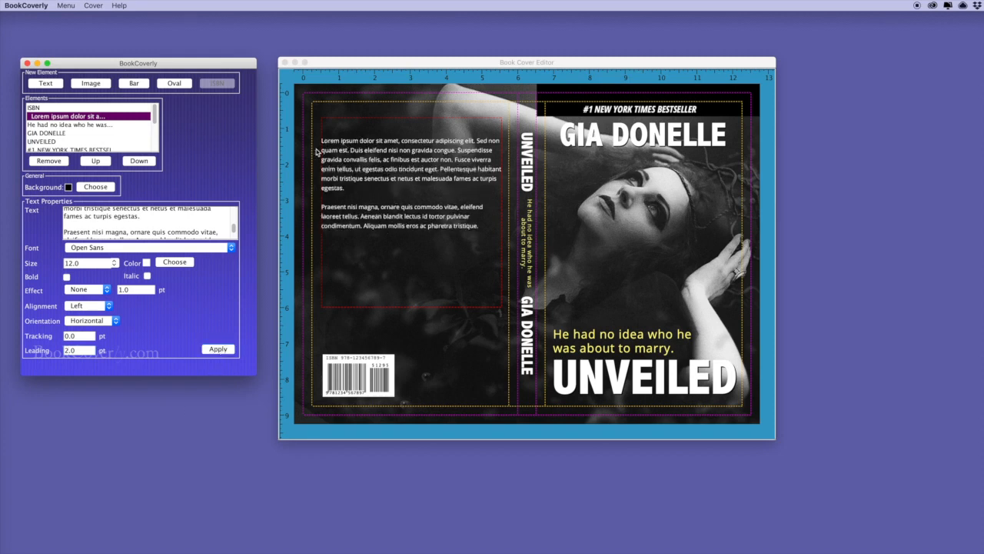
drag(234, 232, 234, 202)
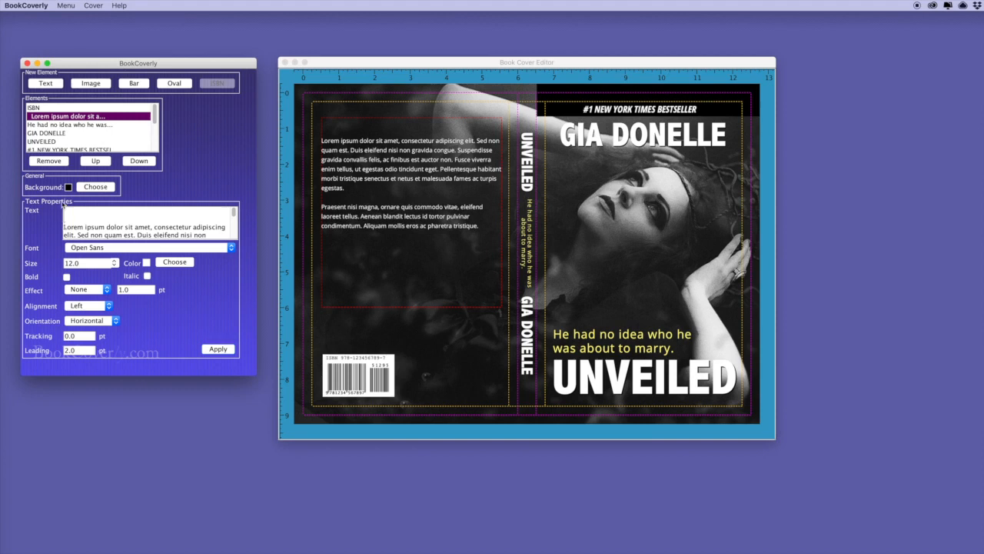
key(BackSpace)
key(BackSpace)
click(218, 349)
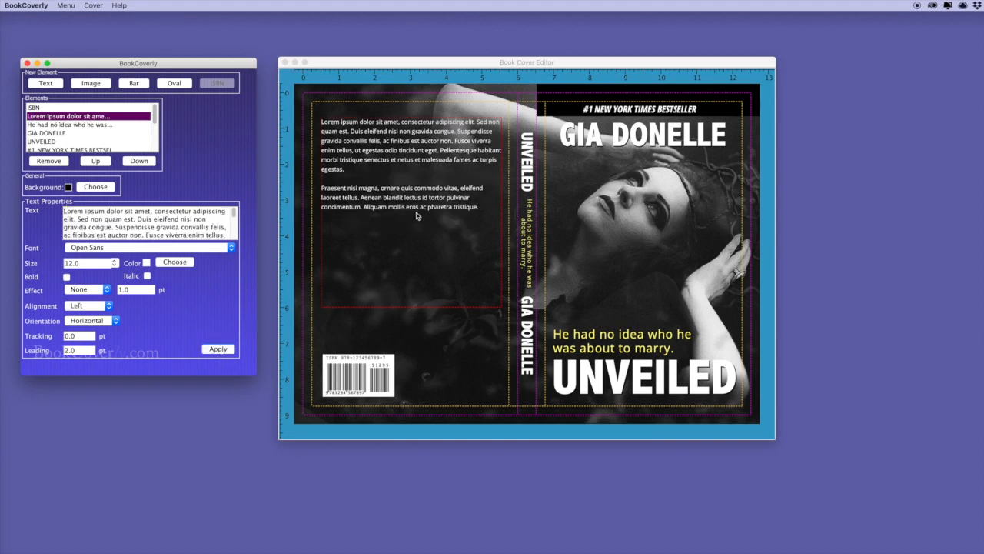
Justify the blurb and fit its box to the text in the upper back cover
drag(502, 308, 490, 318)
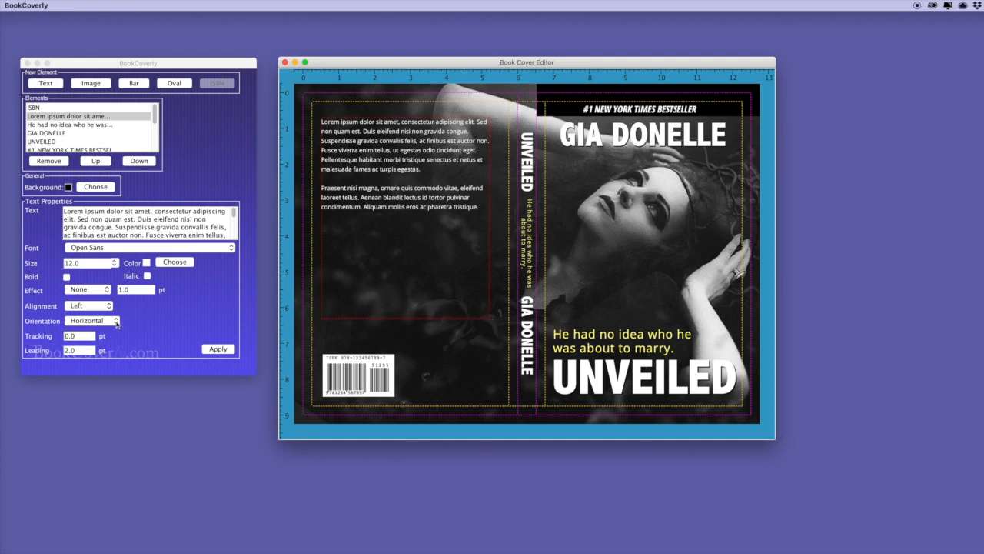
click(89, 306)
click(84, 332)
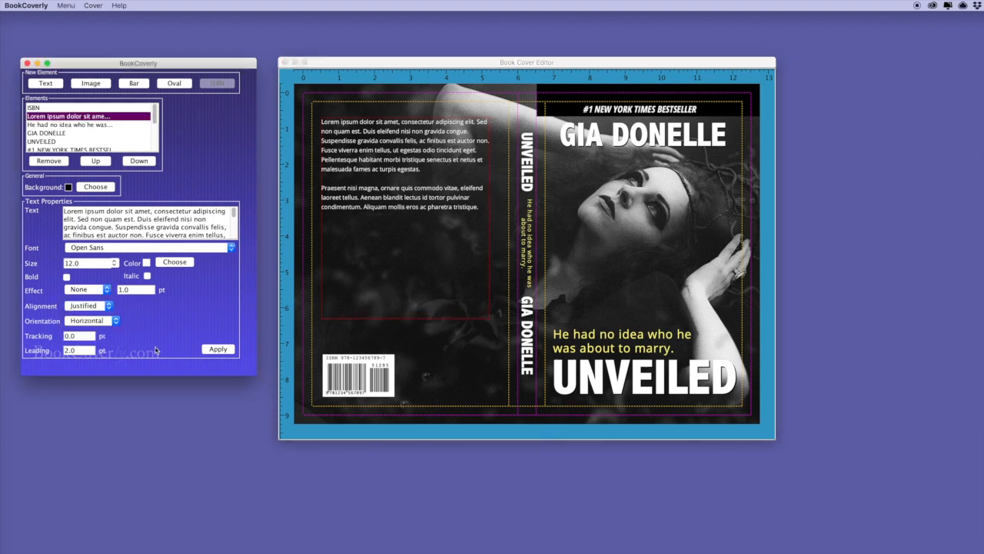
click(217, 350)
drag(428, 214, 437, 228)
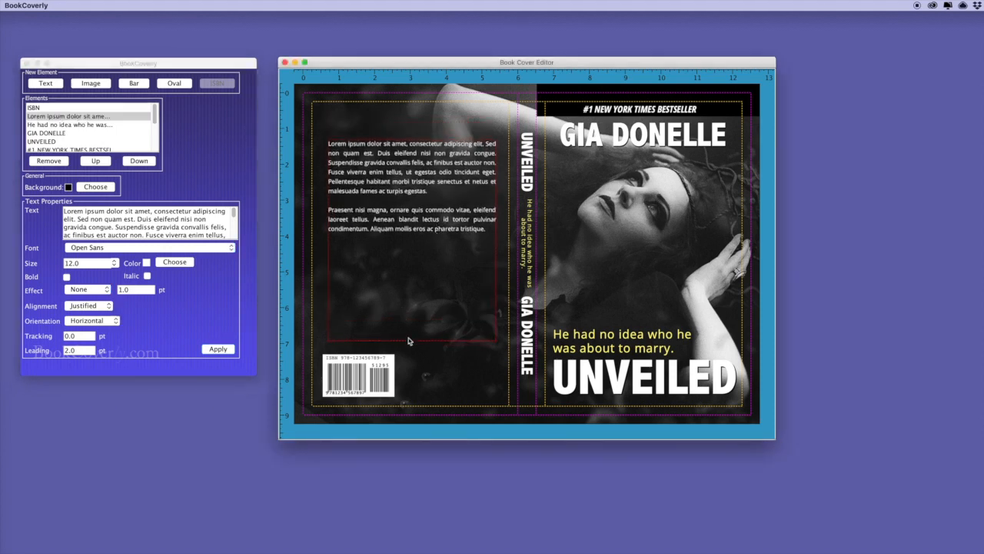
drag(411, 341, 413, 241)
Enlarge the blurb's opening phrase to size 16 with typesize tags and break it onto its own line
click(94, 221)
text([type])
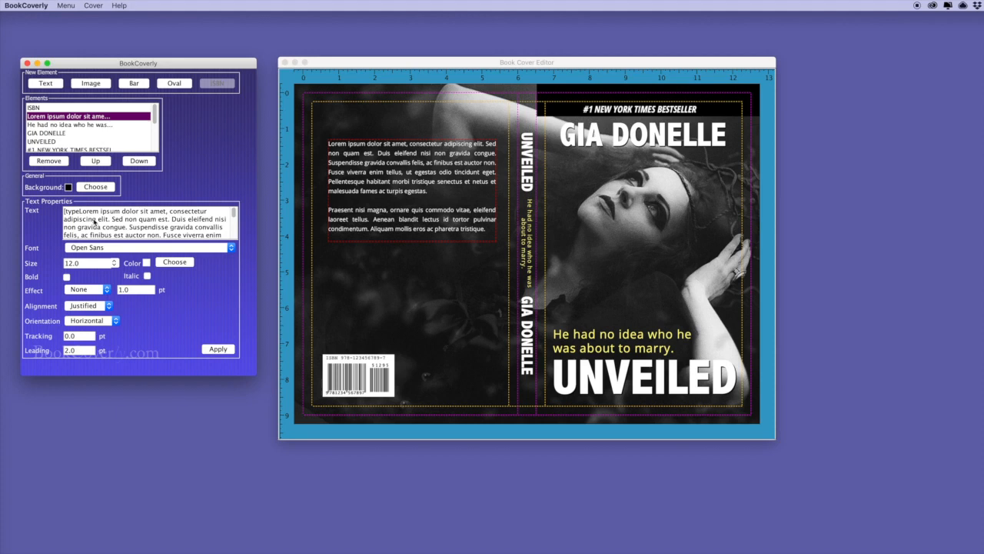
text(size])
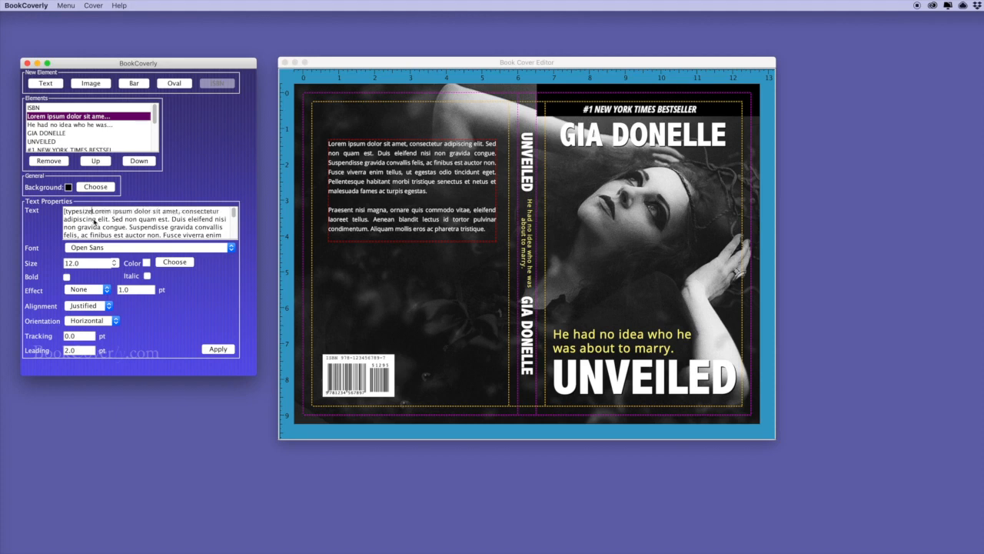
text( 20])
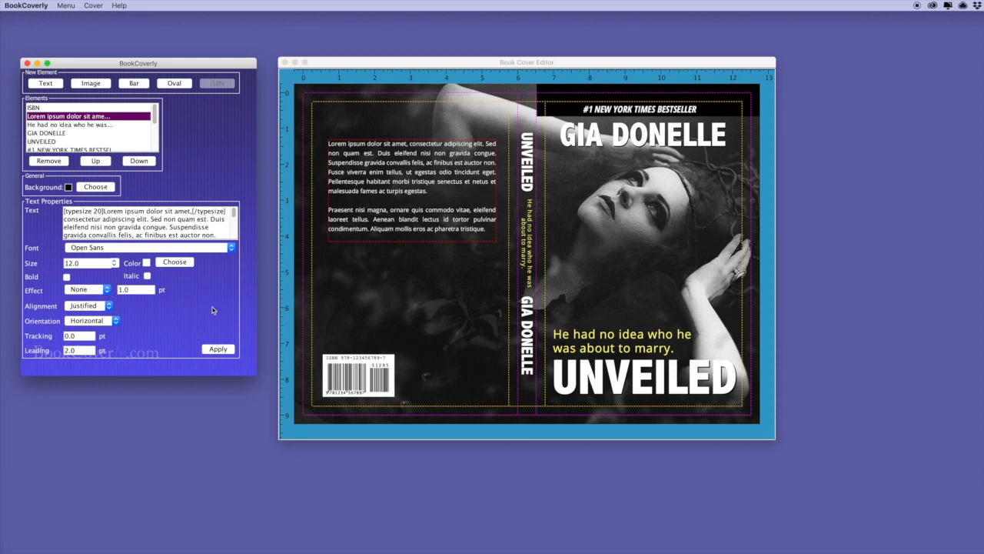
click(218, 349)
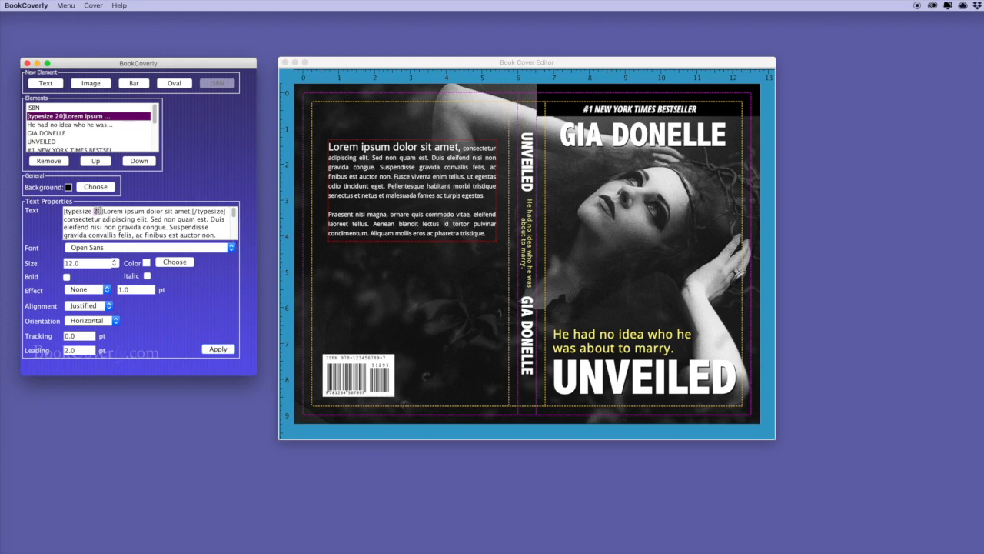
text(16)
click(219, 349)
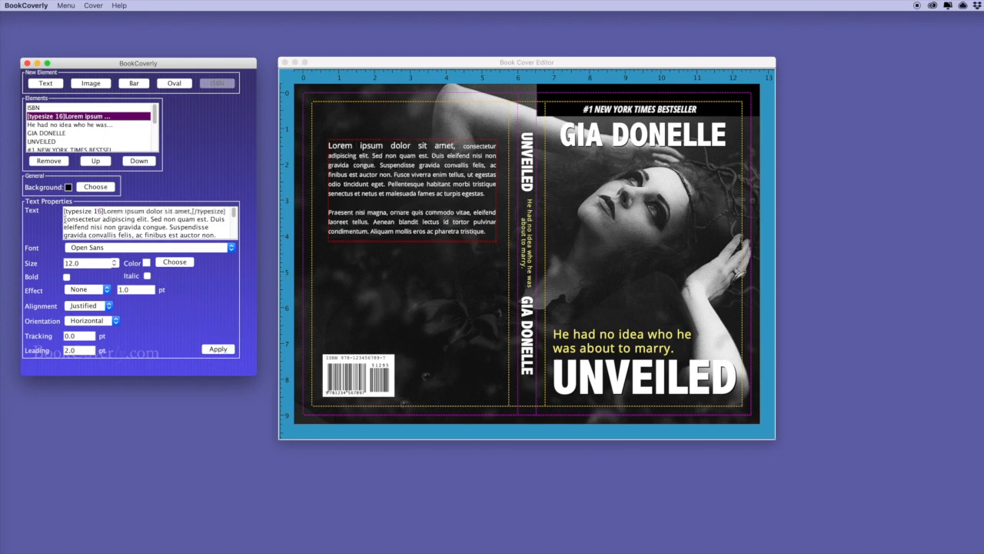
click(221, 350)
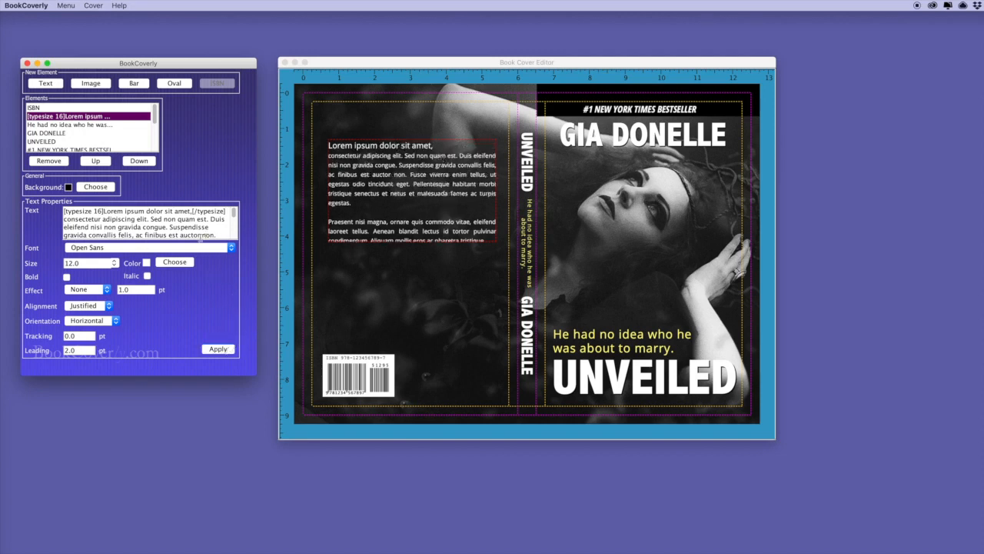
click(65, 220)
key(Return)
click(218, 349)
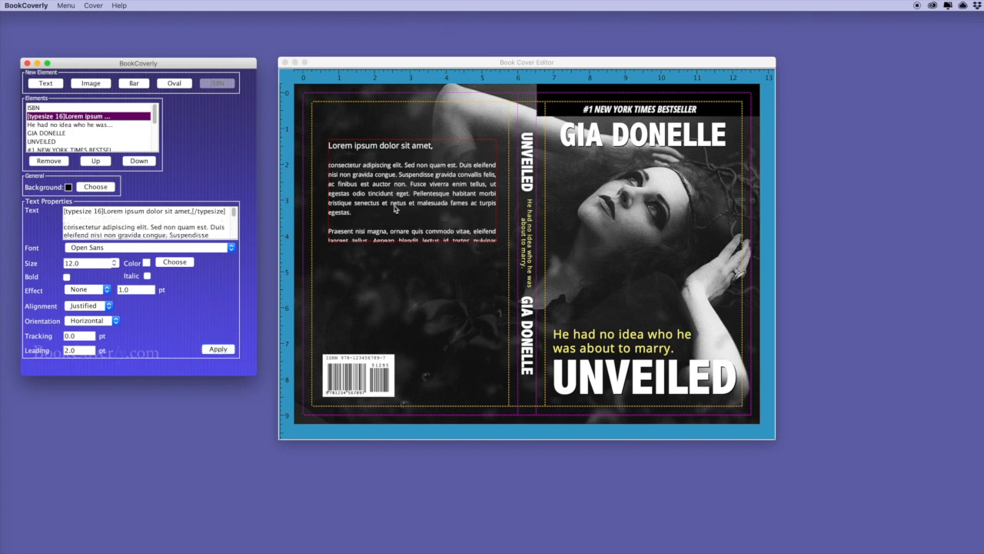
Replace the comma after amet with a period, lower the blurb, and copy UNVEILED to the back cover's top
drag(416, 240, 415, 265)
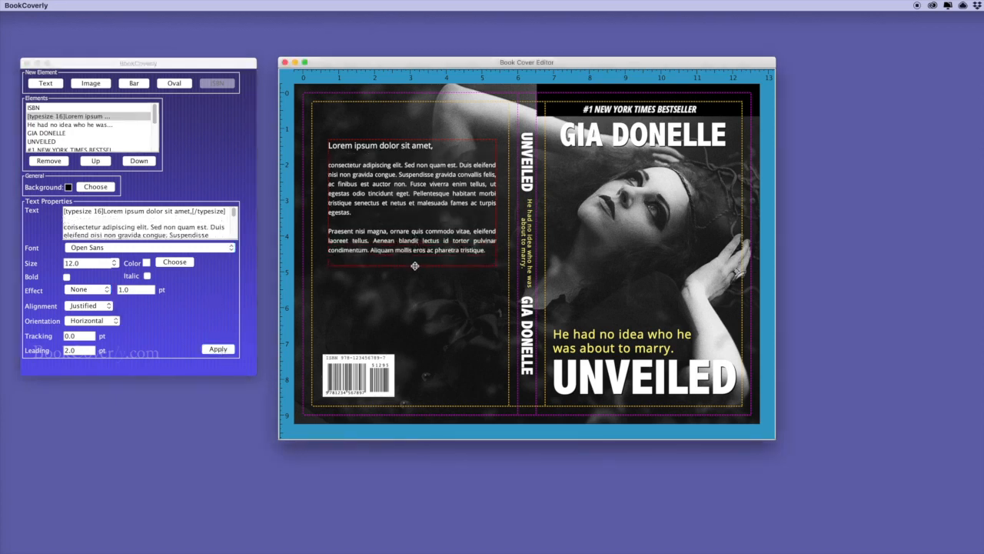
click(191, 211)
key(BackSpace)
text(.)
click(223, 350)
drag(401, 198, 399, 226)
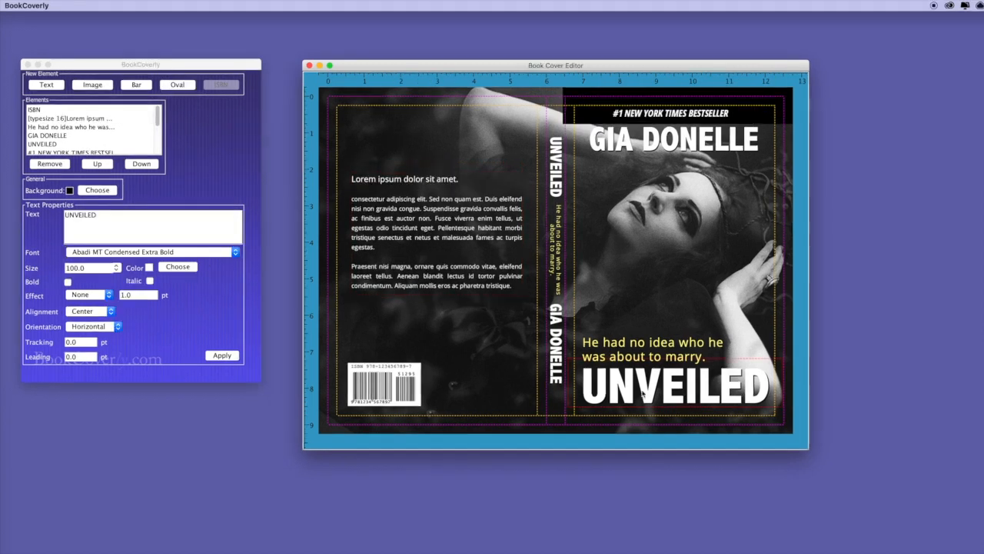
key(super+v)
drag(646, 390, 412, 144)
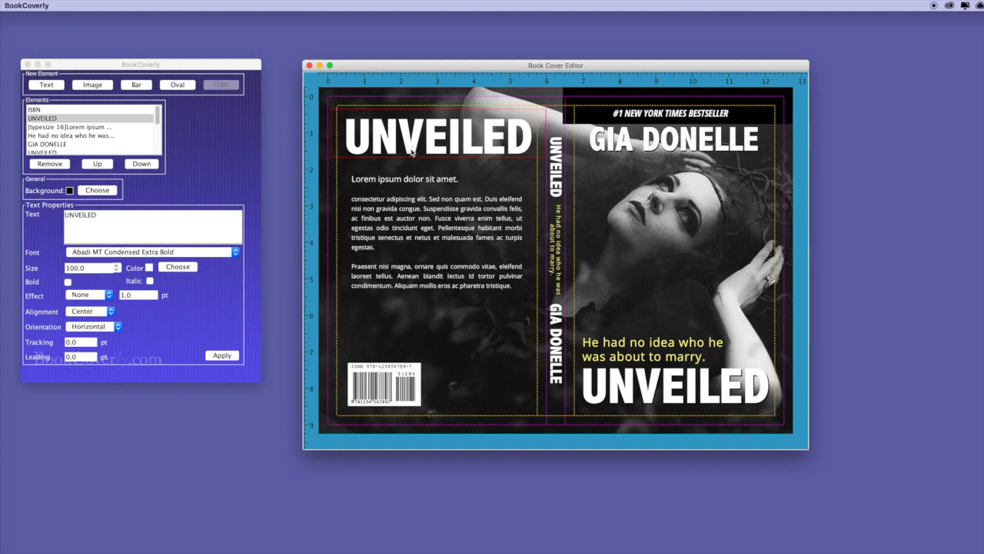
Change the title copy to 'Duis vitae vestibulum elit.' at size 38 in yellow
drag(99, 216, 64, 217)
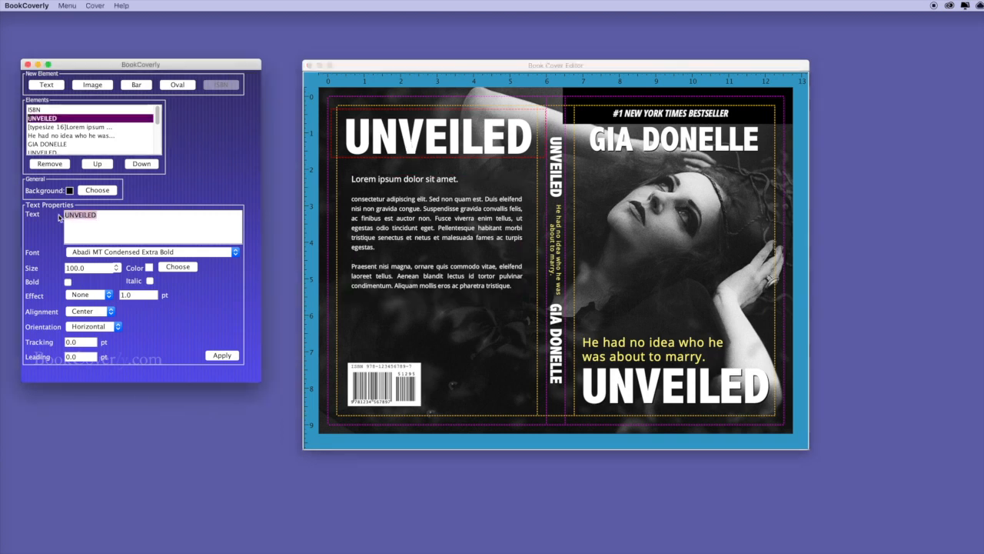
text(Duis vitae vestibulum elit.)
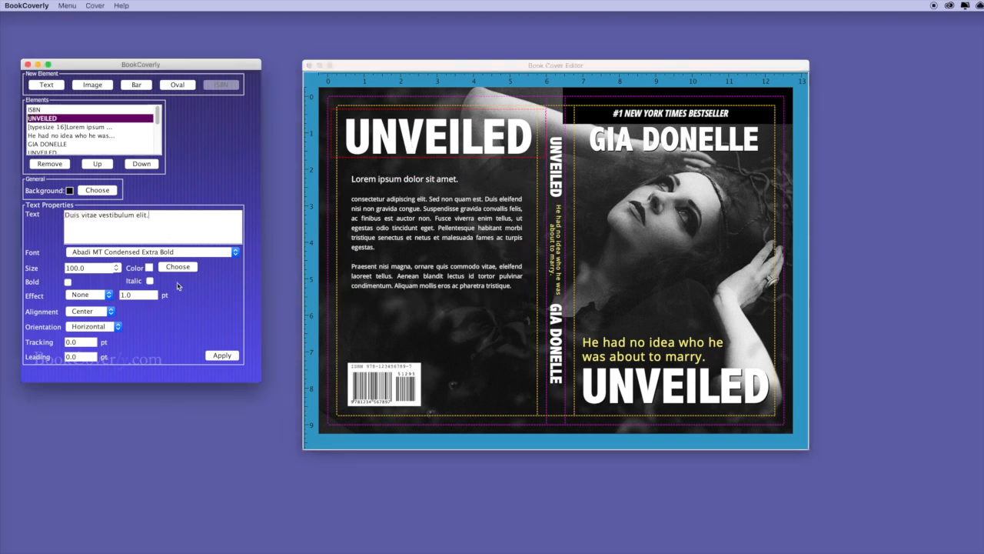
drag(91, 268, 55, 269)
text(38)
click(221, 356)
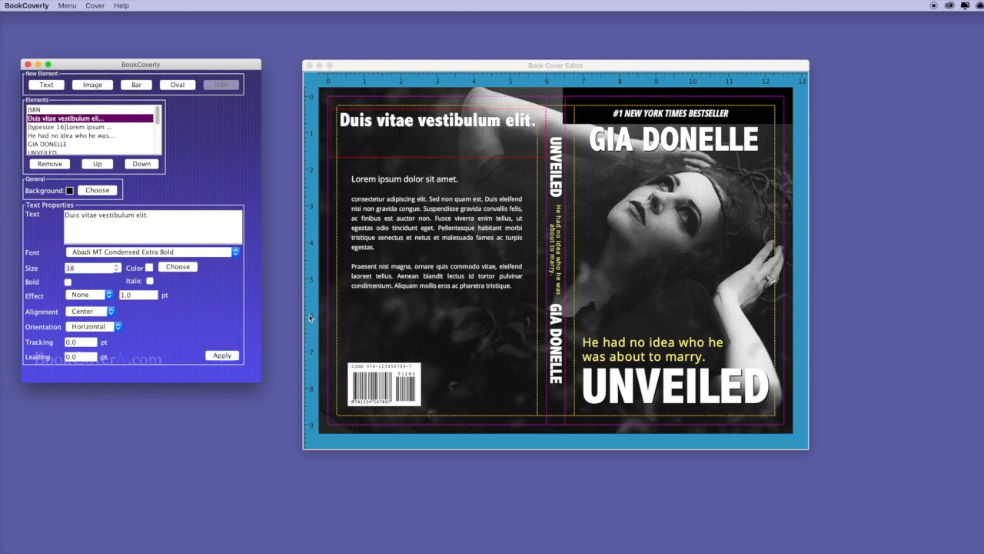
click(178, 267)
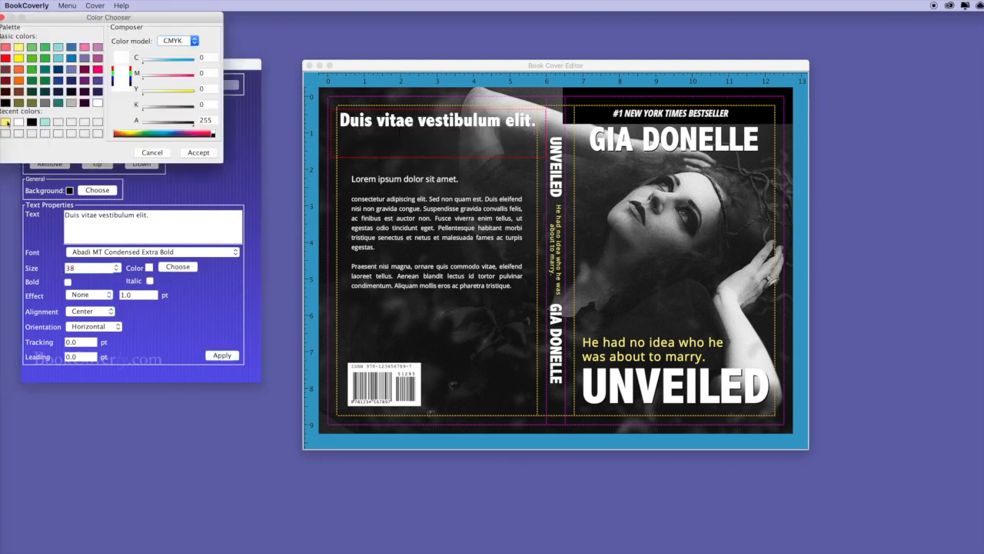
click(6, 122)
click(198, 152)
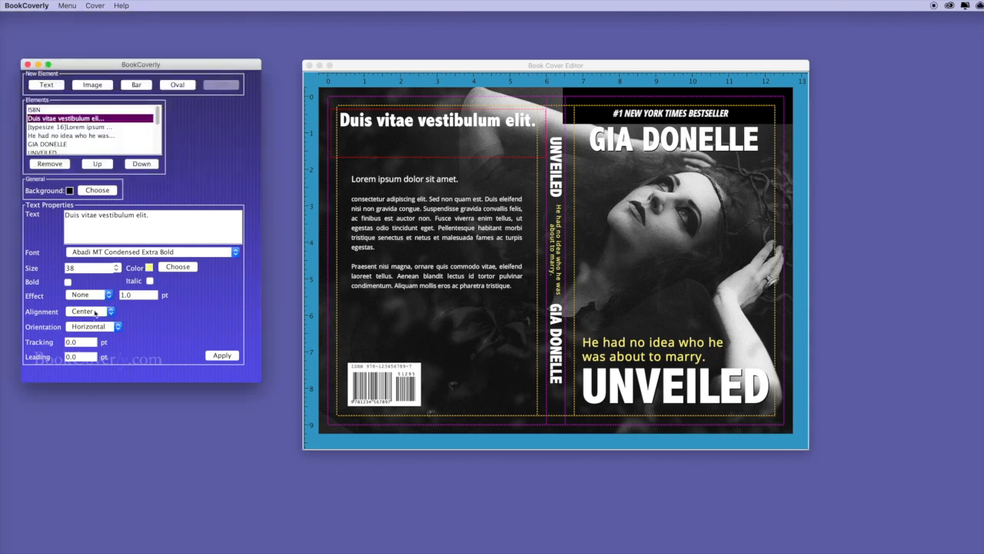
click(220, 355)
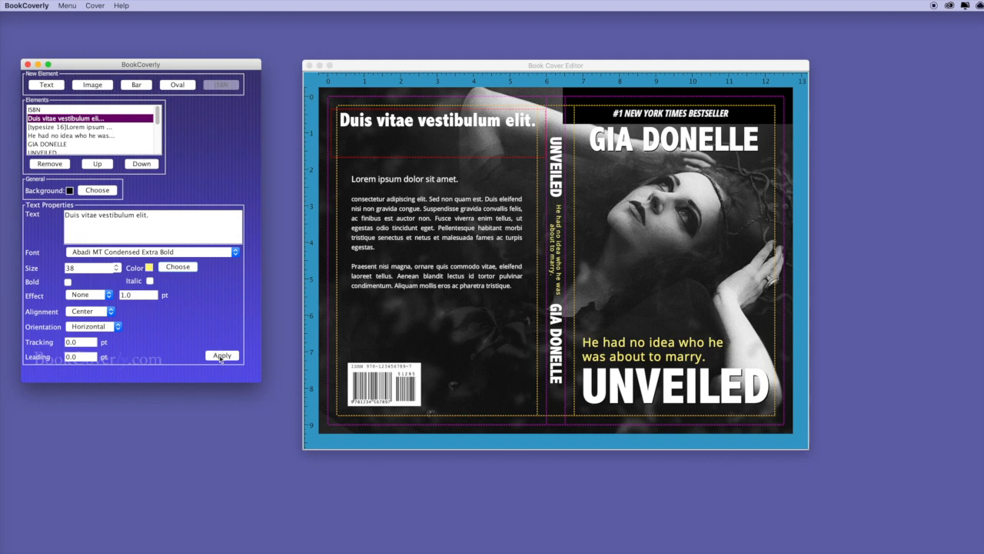
Nudge the headline slightly lower and move the blurb up beneath it
click(489, 156)
drag(475, 128, 472, 131)
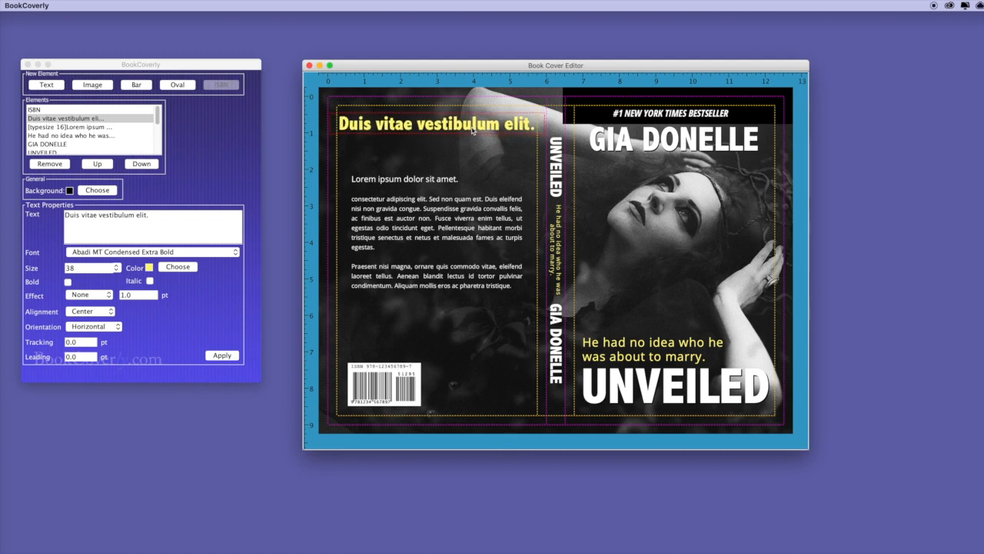
drag(451, 219, 448, 195)
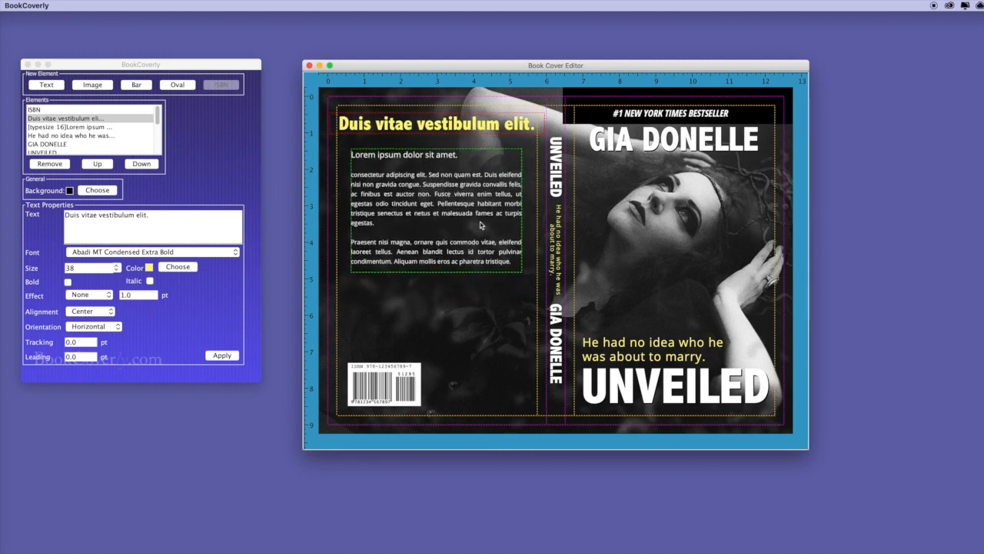
Duplicate the blurb lower down, replace its text with the Consectetur adipiscing elit paragraph, and narrow it
click(474, 219)
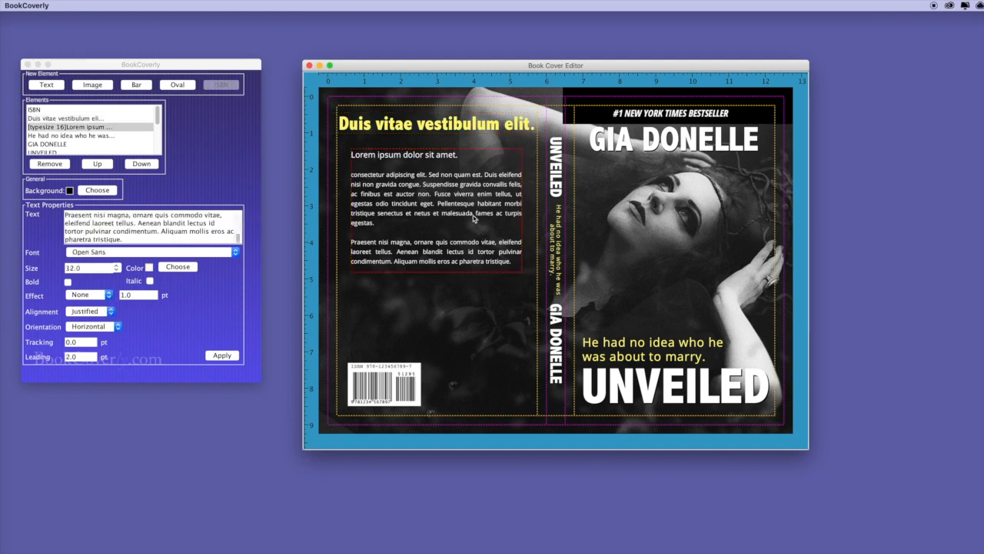
key(super+v)
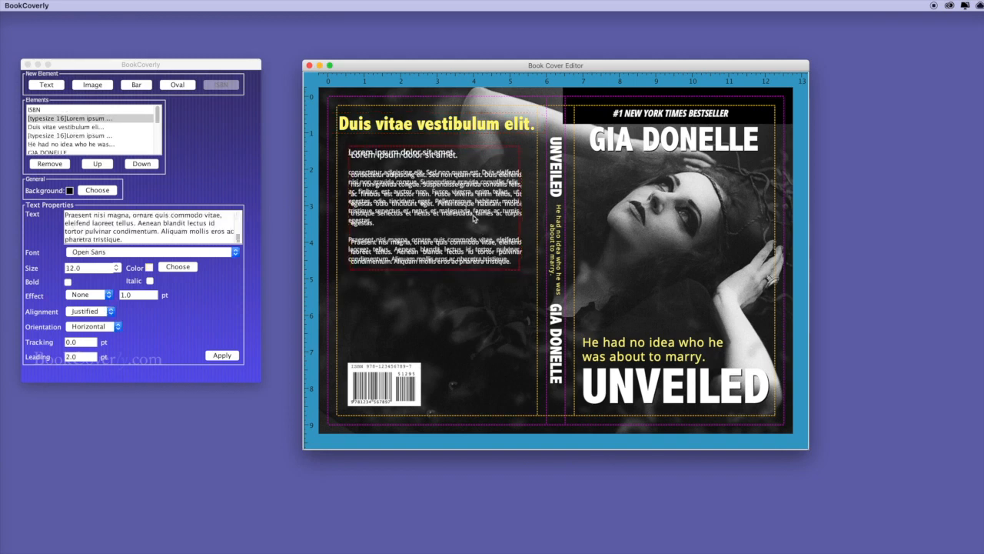
drag(464, 187, 469, 293)
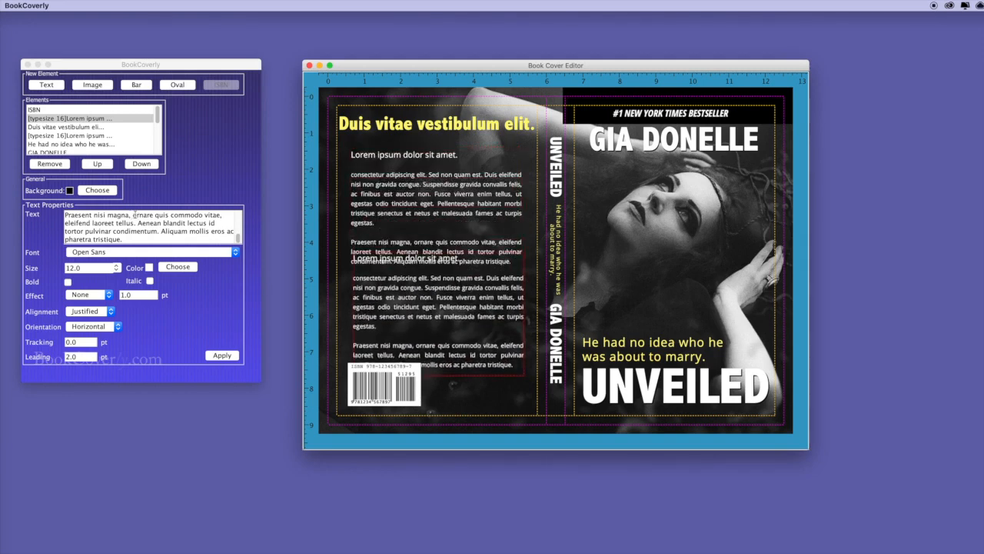
click(219, 212)
key(super+a)
text(Consectetur adipiscing elit. Sed non quam est. Duis eleifend nisi non gravida congue. Suspendisse gravida convallis felis, ac finibus est auctor non.)
click(223, 355)
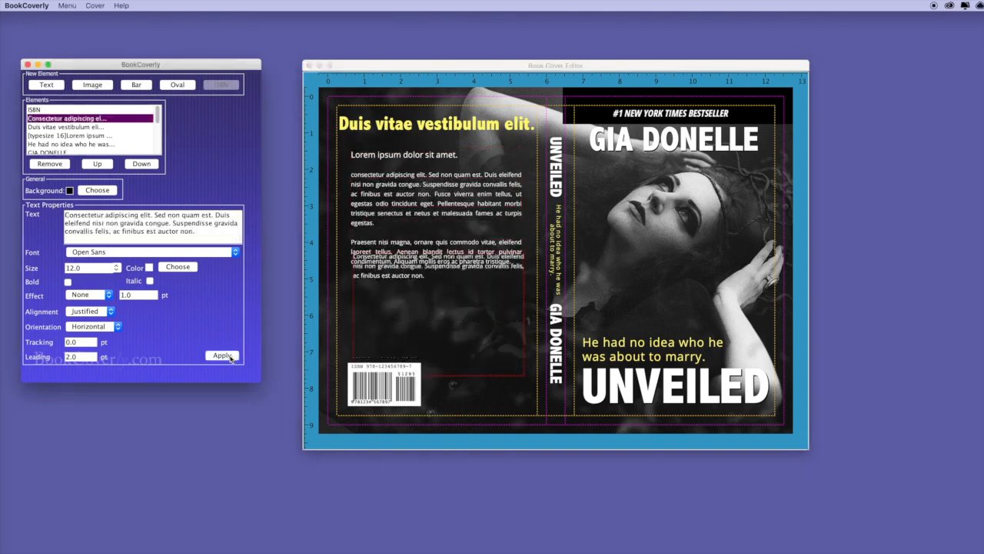
drag(474, 374, 442, 320)
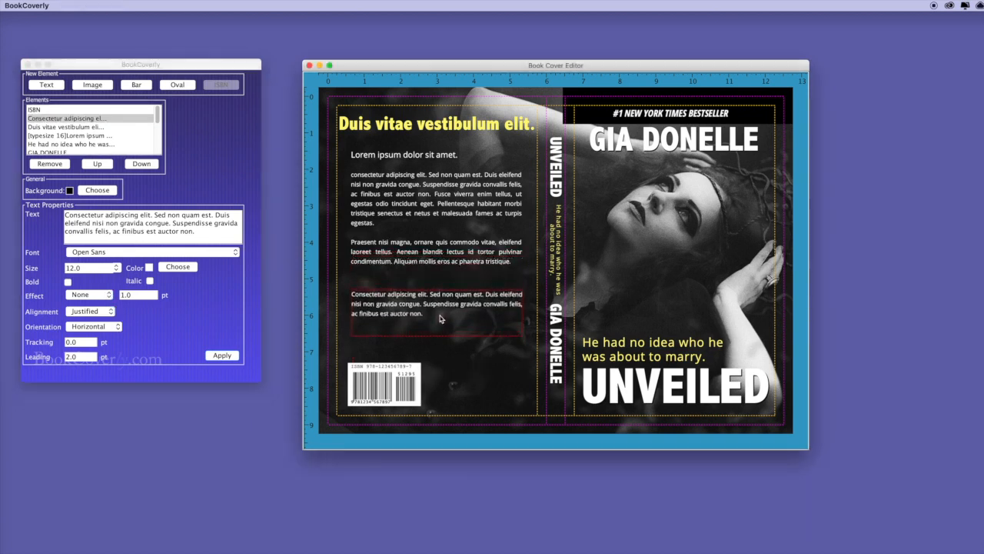
drag(519, 333, 493, 320)
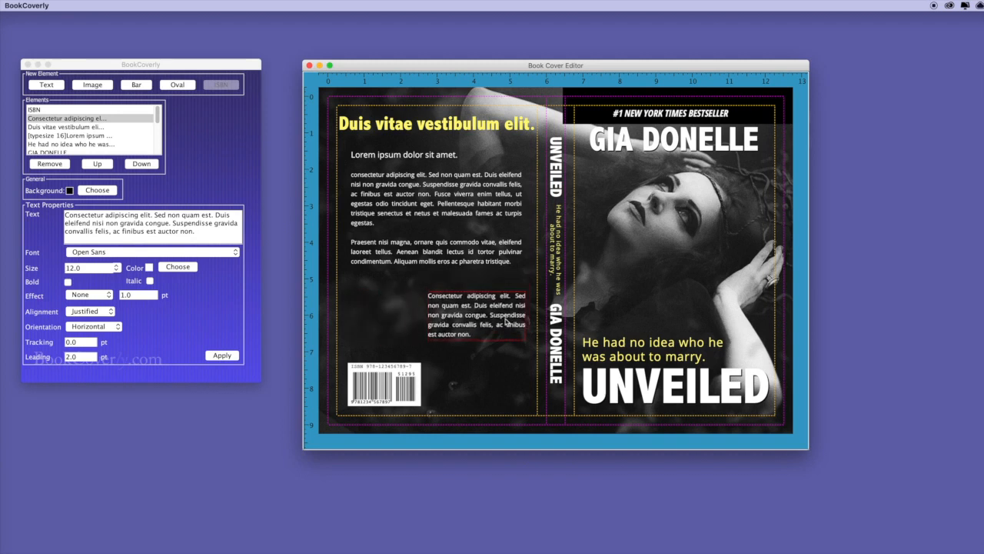
Add a yellow bar as a thin divider under the blurb, then pick the first image file
click(139, 87)
drag(351, 128, 379, 305)
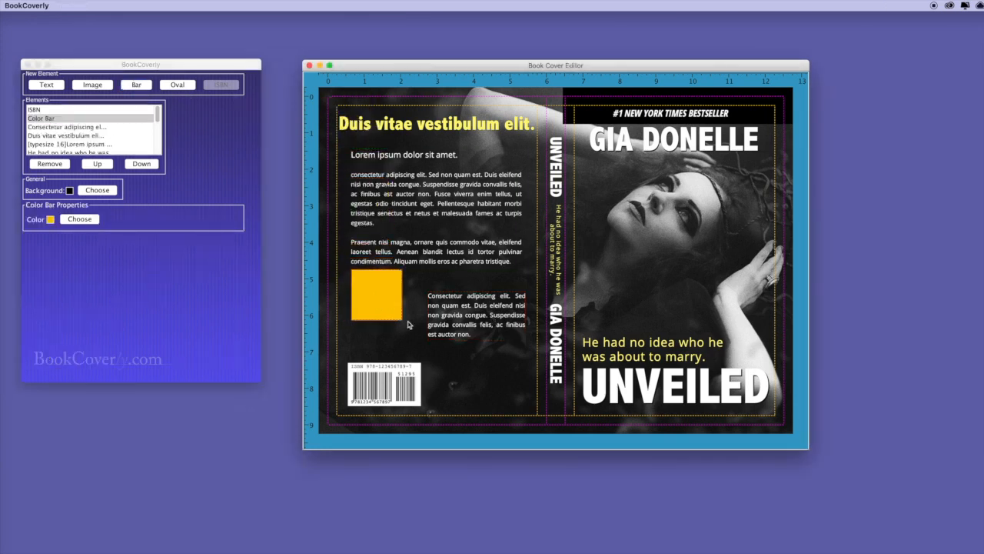
drag(397, 316, 526, 273)
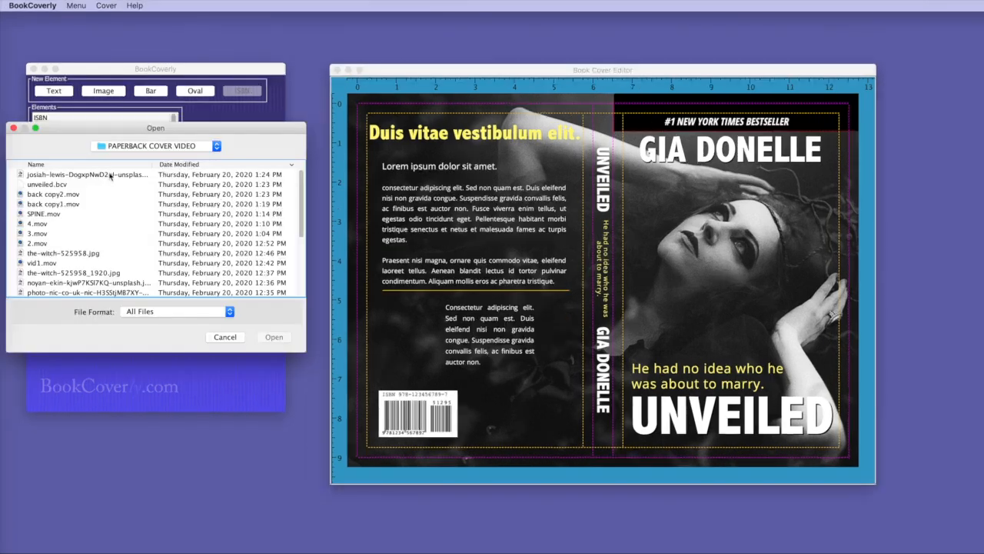
click(110, 175)
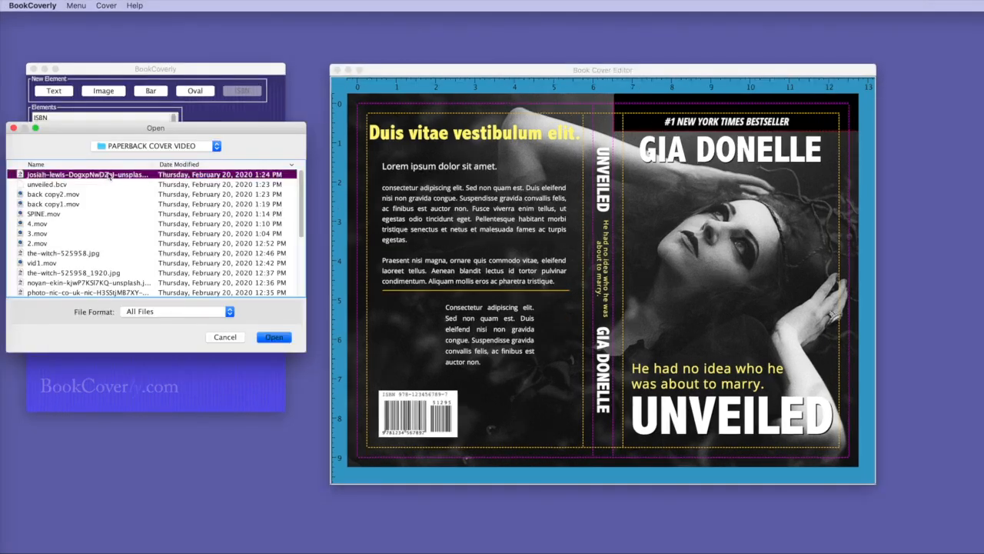
Load the chosen photo, undo its first resize, and lock its aspect ratio
click(272, 337)
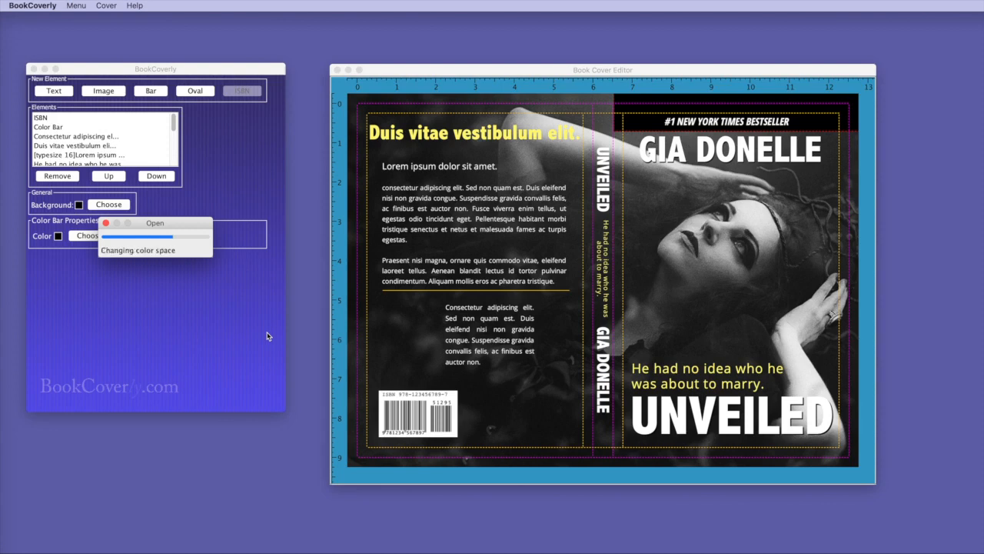
click(546, 380)
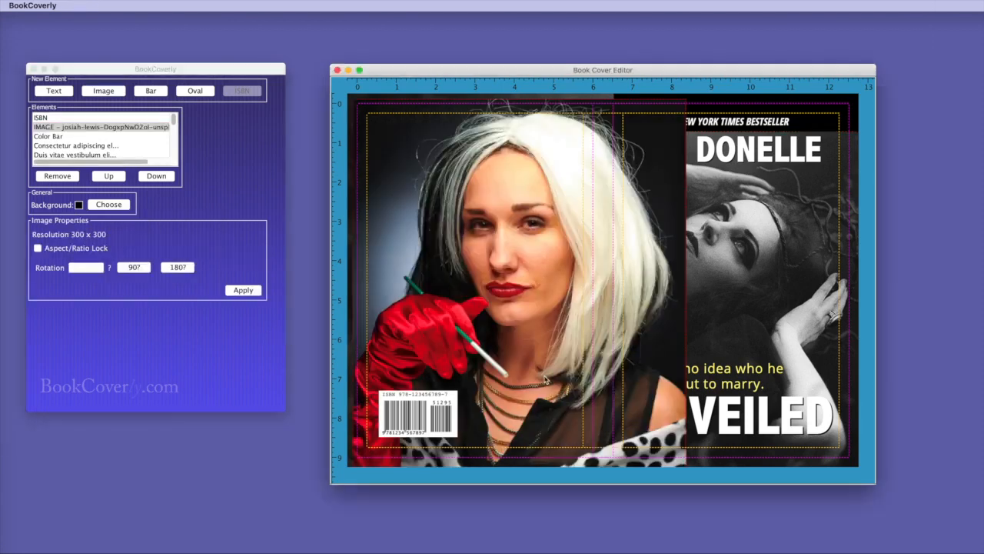
drag(549, 279, 439, 179)
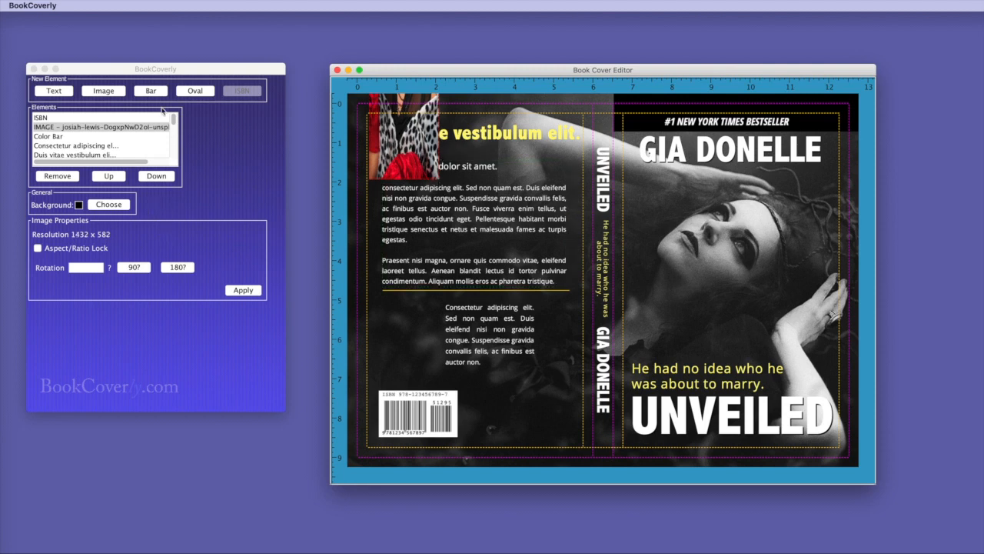
click(119, 69)
click(108, 6)
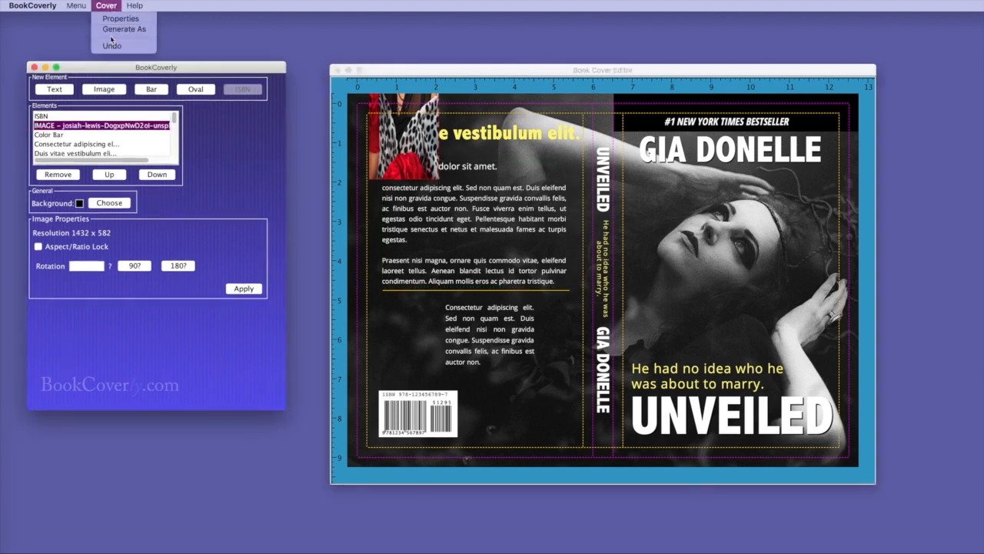
click(111, 46)
click(38, 246)
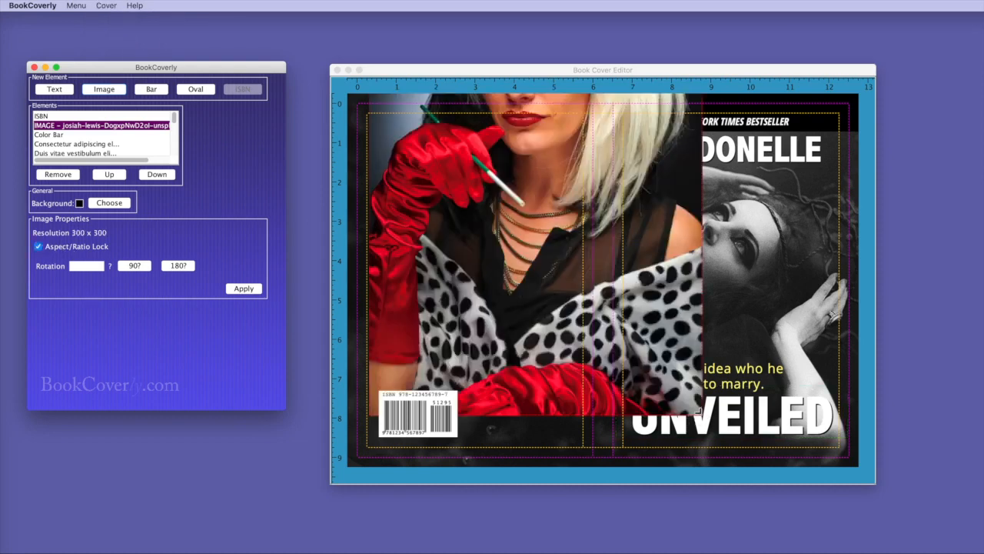
Shrink the photo to an author picture beside the lower paragraph, adjust that paragraph, and nudge the barcode right
click(560, 286)
drag(560, 286, 533, 422)
drag(628, 426, 422, 353)
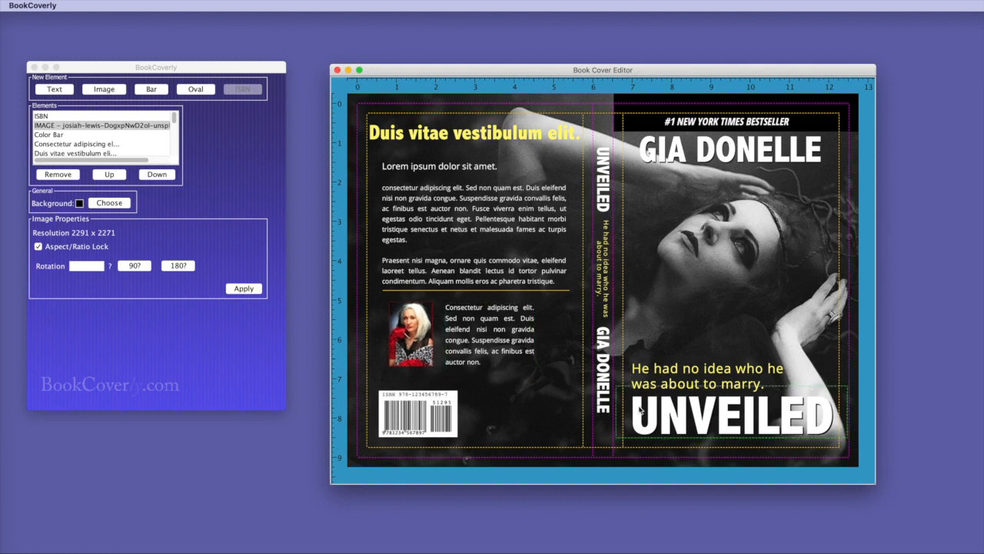
click(493, 345)
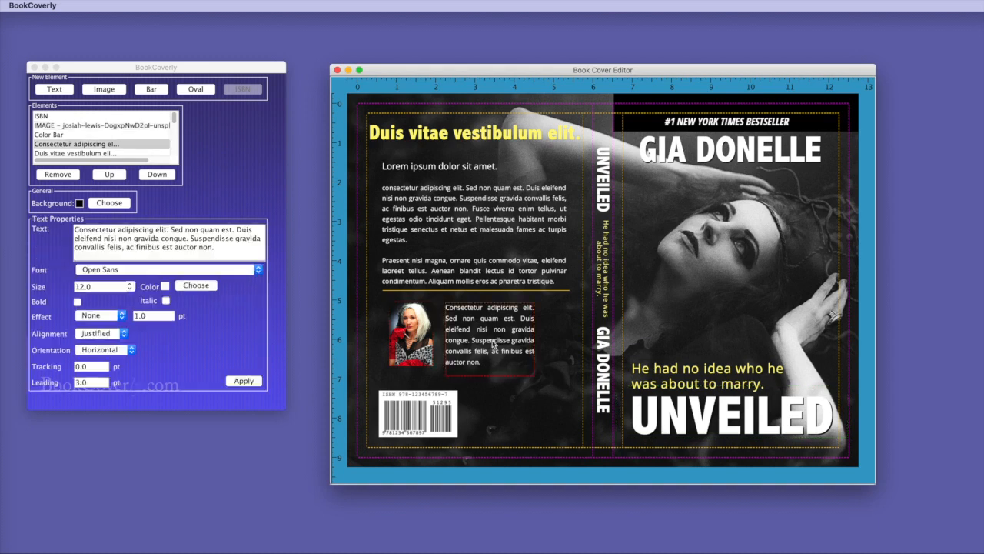
drag(539, 375, 539, 373)
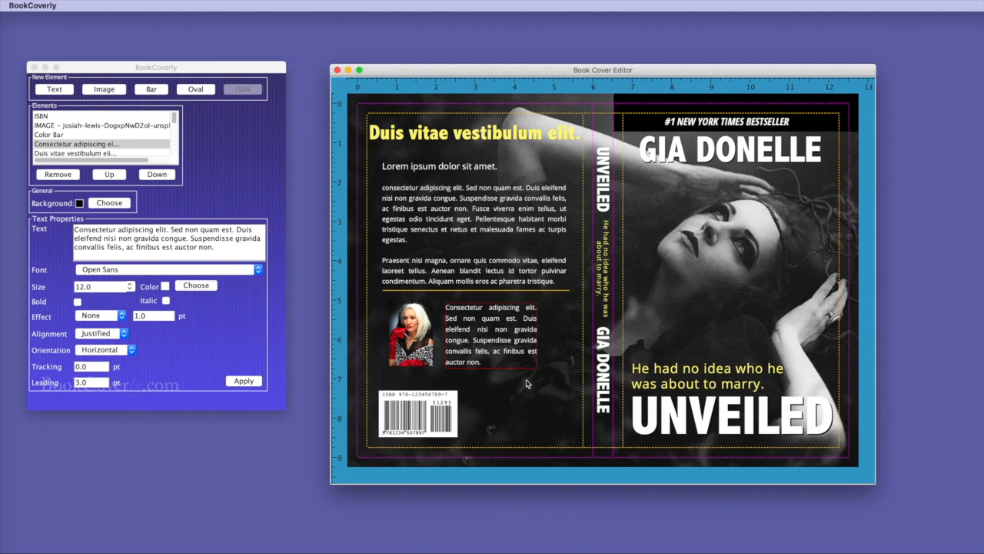
click(527, 388)
drag(440, 409, 456, 409)
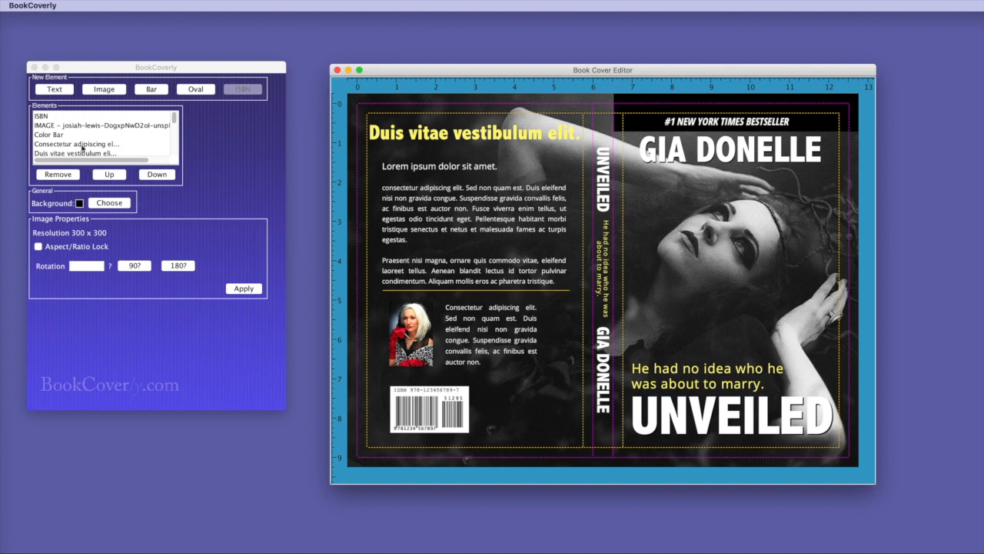
Add a '$12.95 USA' price text element set in Adobe Garamond Pro
click(57, 89)
drag(112, 229, 53, 228)
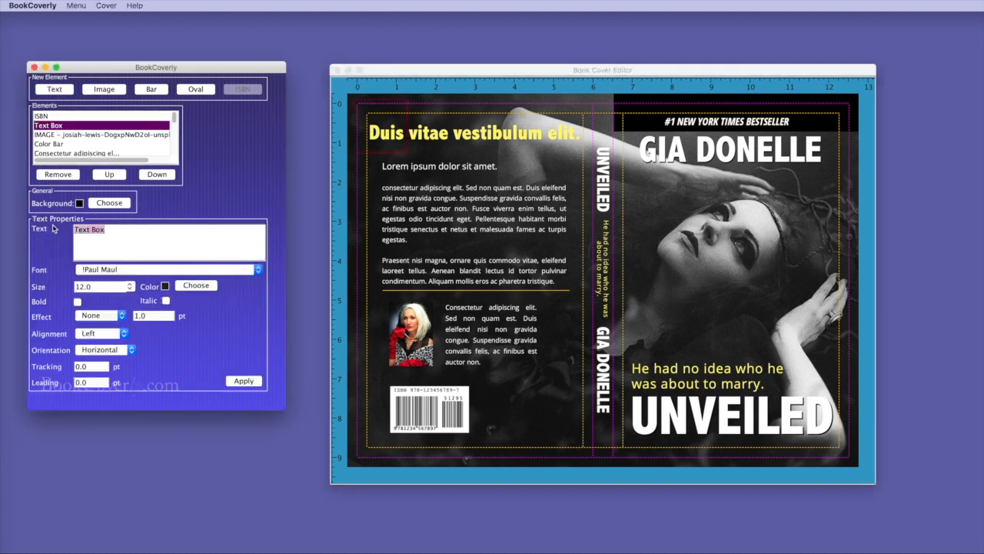
text($12.95 USA)
click(142, 270)
scroll(169, 308, down, 5)
click(167, 332)
click(245, 382)
Change the price text colour to white
click(196, 285)
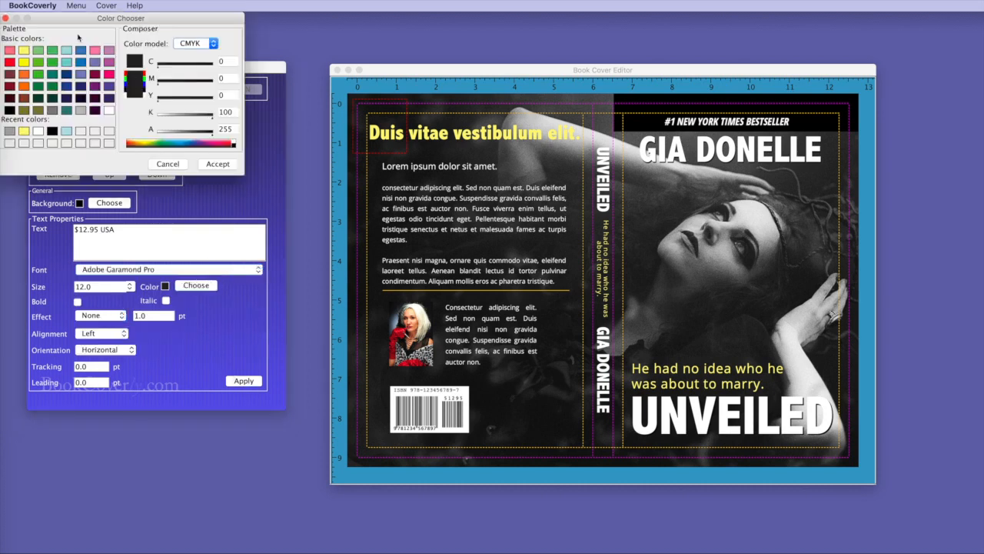
click(109, 110)
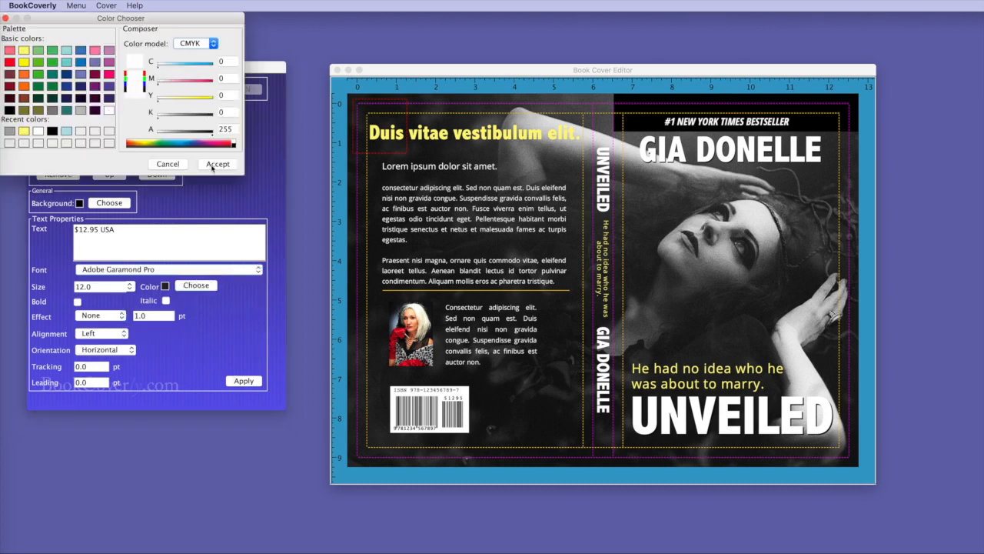
click(212, 166)
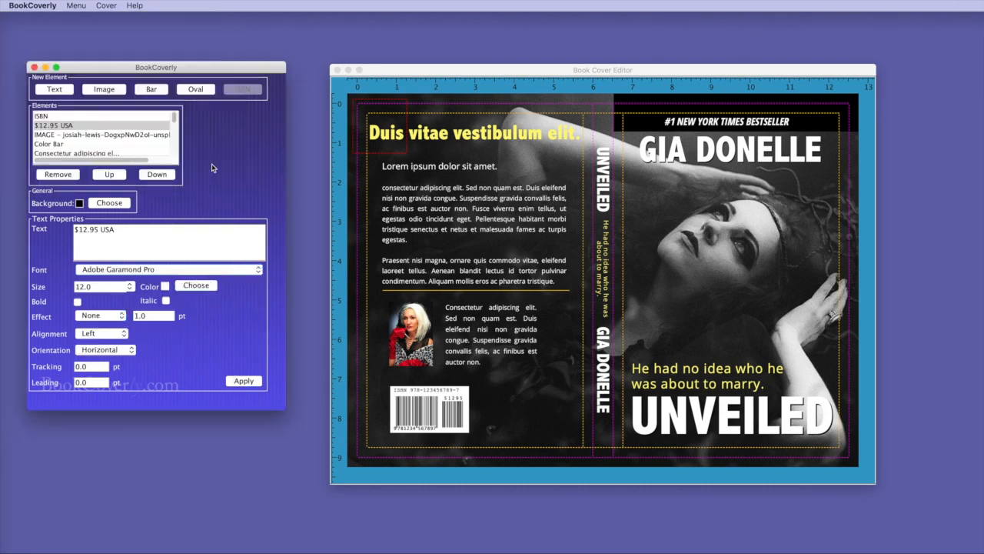
click(245, 381)
Move the price beside the back-cover barcode and save the cover
click(405, 152)
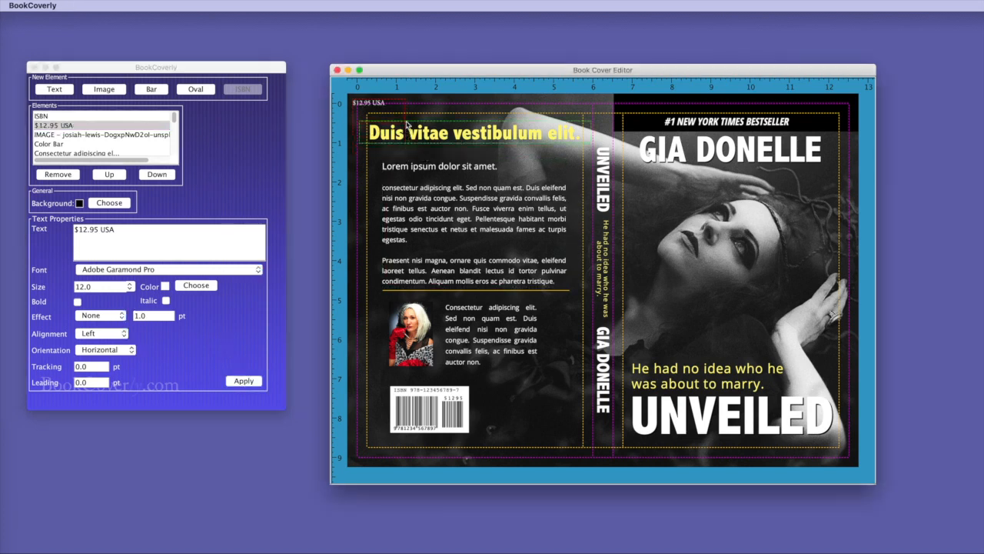
drag(391, 115, 529, 398)
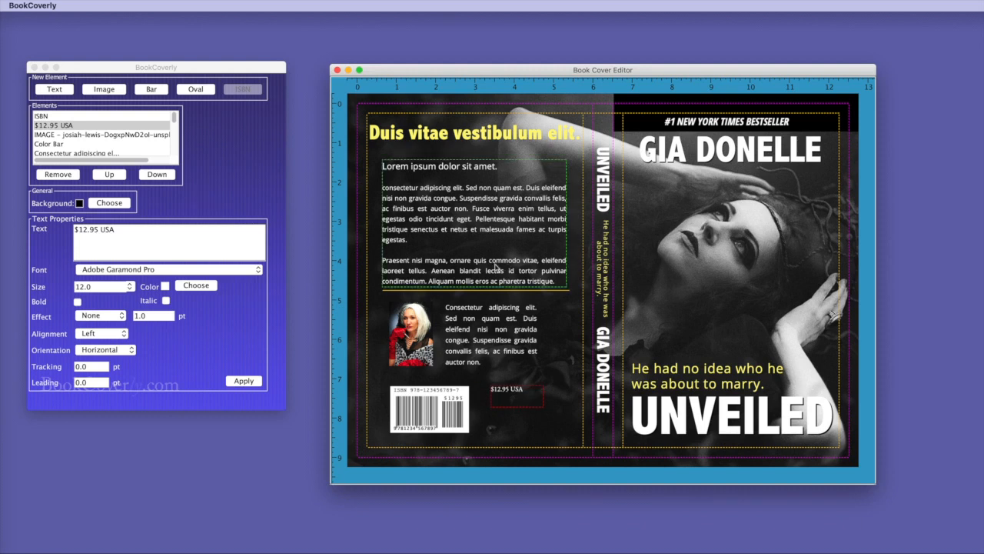
click(227, 163)
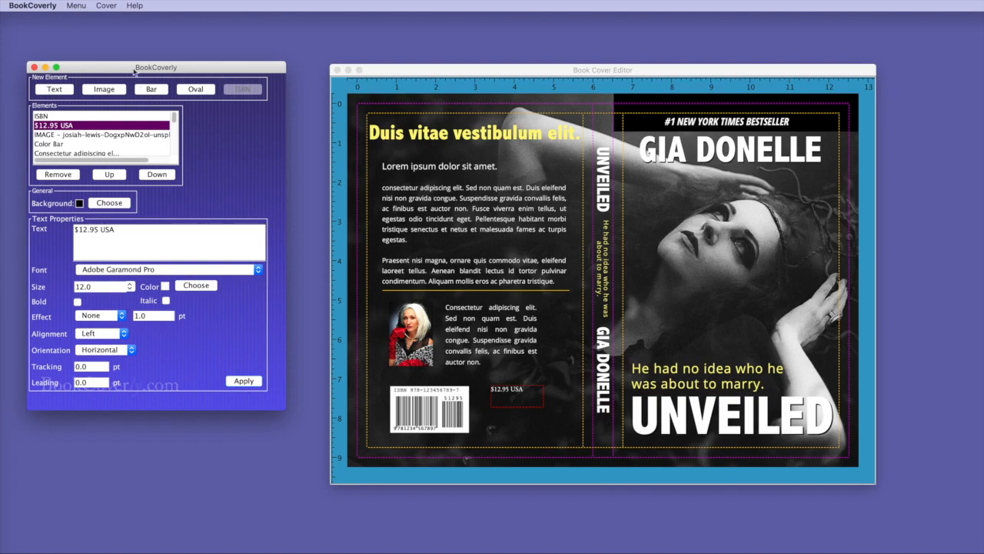
click(73, 5)
click(77, 58)
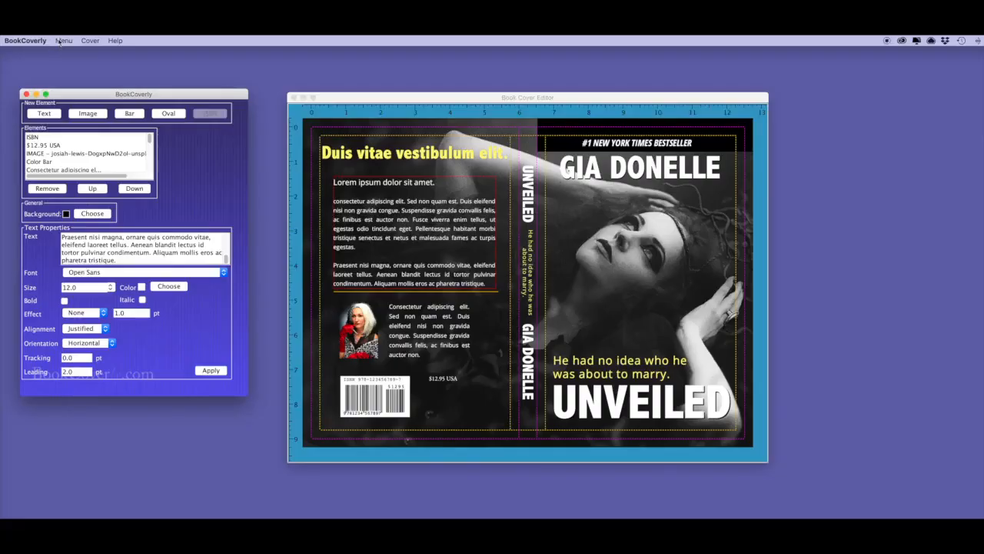
Generate the wraparound cover as a named PDF file in PAPERBACK COVER VIDEO
click(93, 43)
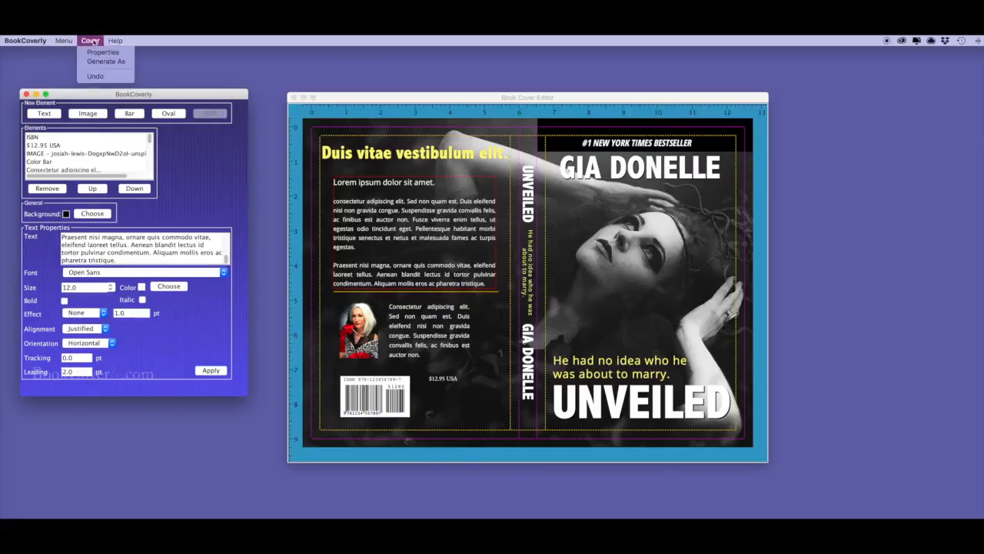
click(103, 61)
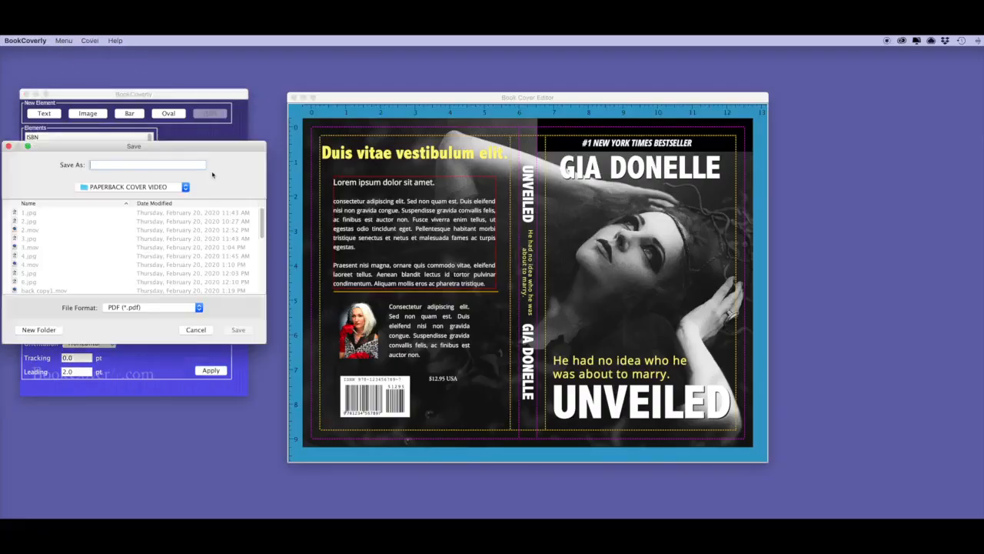
click(162, 308)
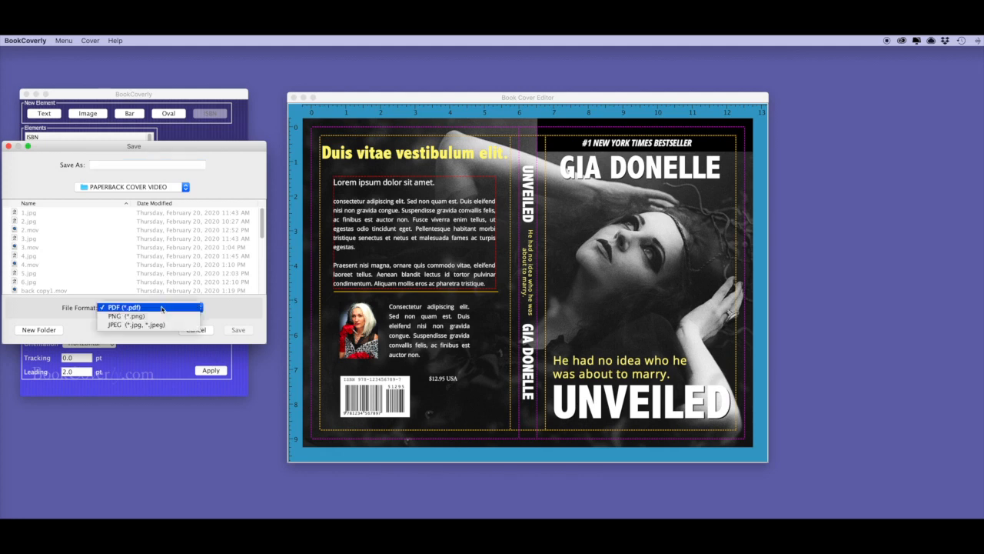
click(109, 164)
text(unveiled)
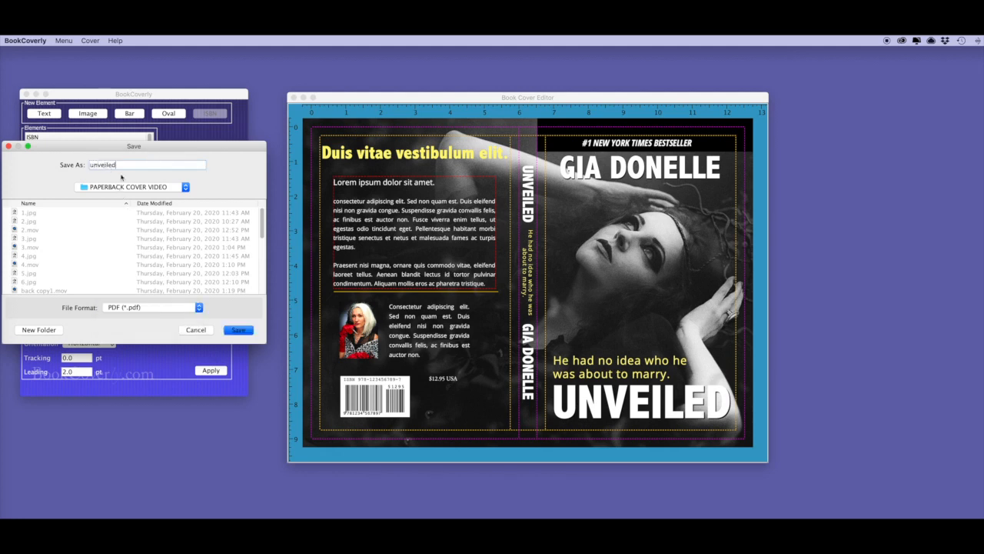
click(237, 330)
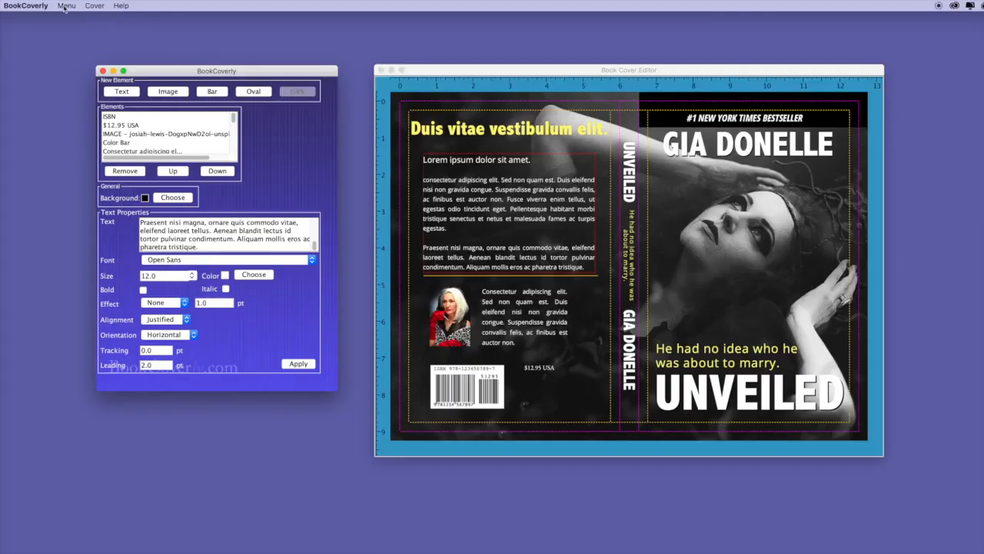
Export the front cover at 300 DPI as PNG file unveiled-ebook.png
click(65, 6)
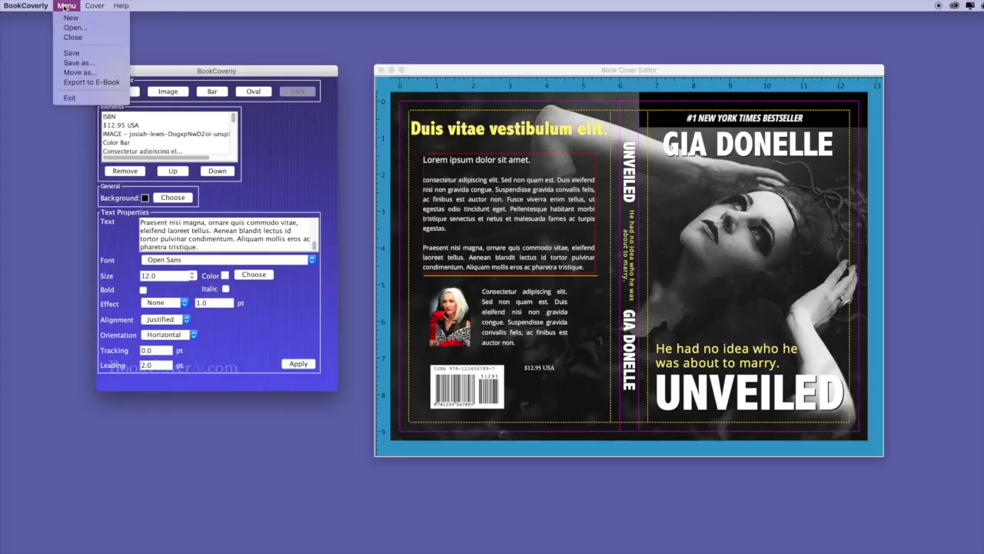
click(78, 82)
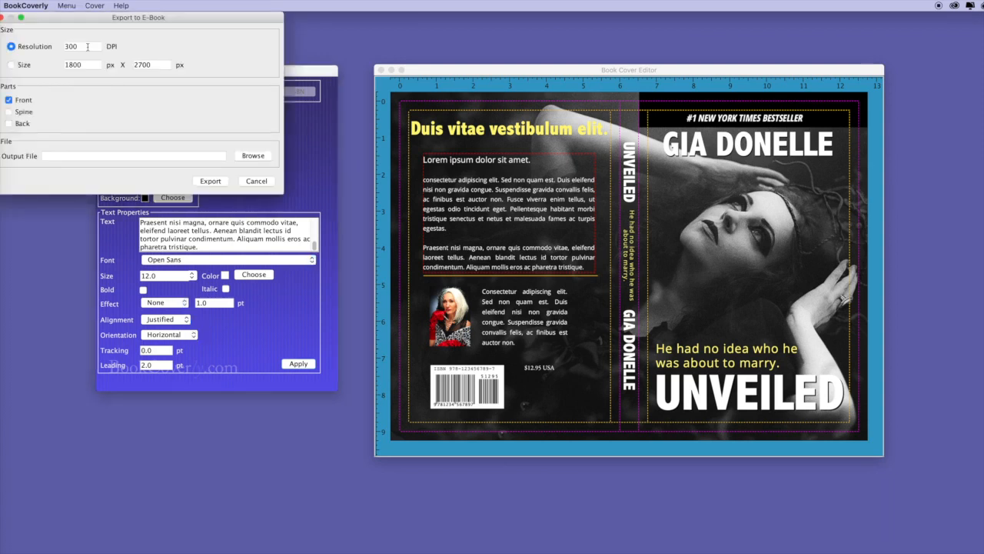
drag(86, 18, 190, 95)
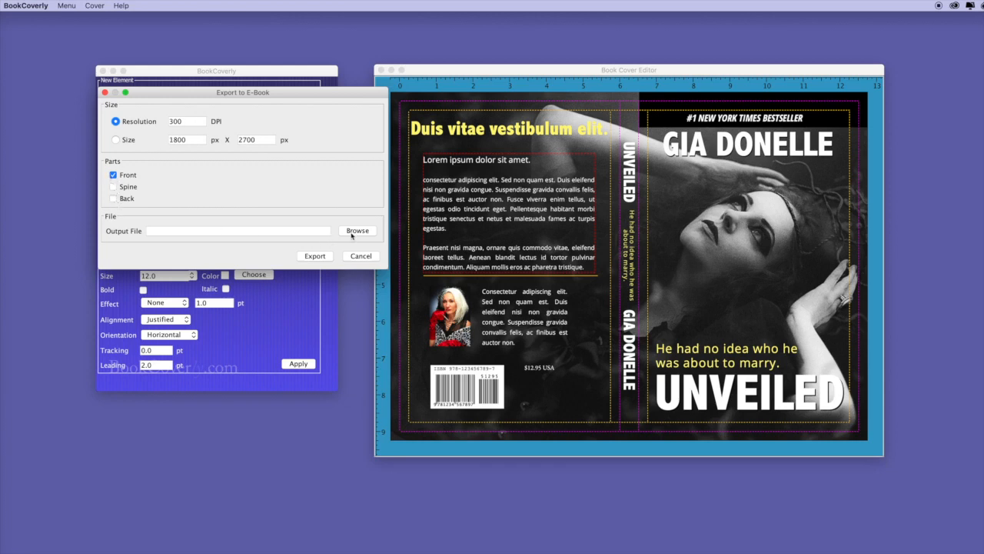
click(356, 231)
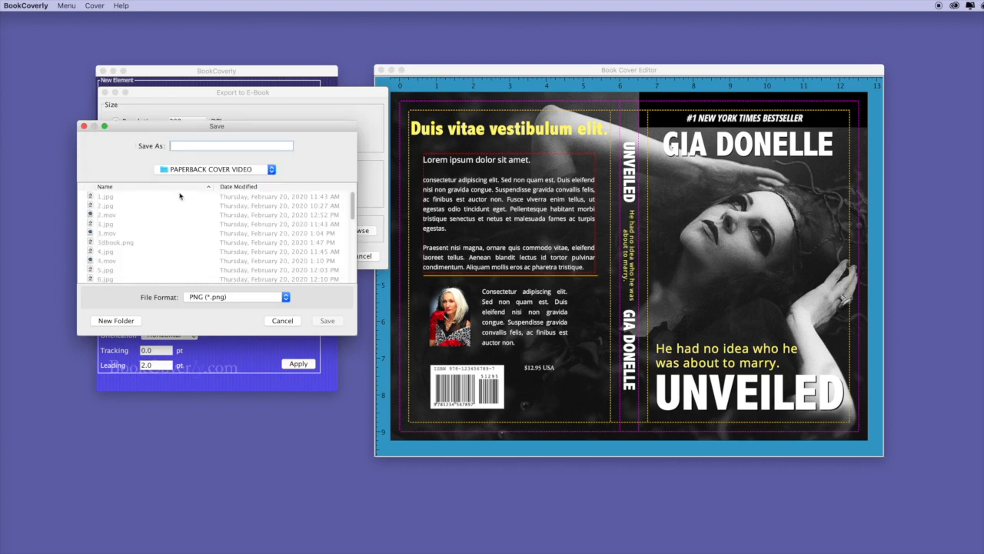
text(unveiled-ebook)
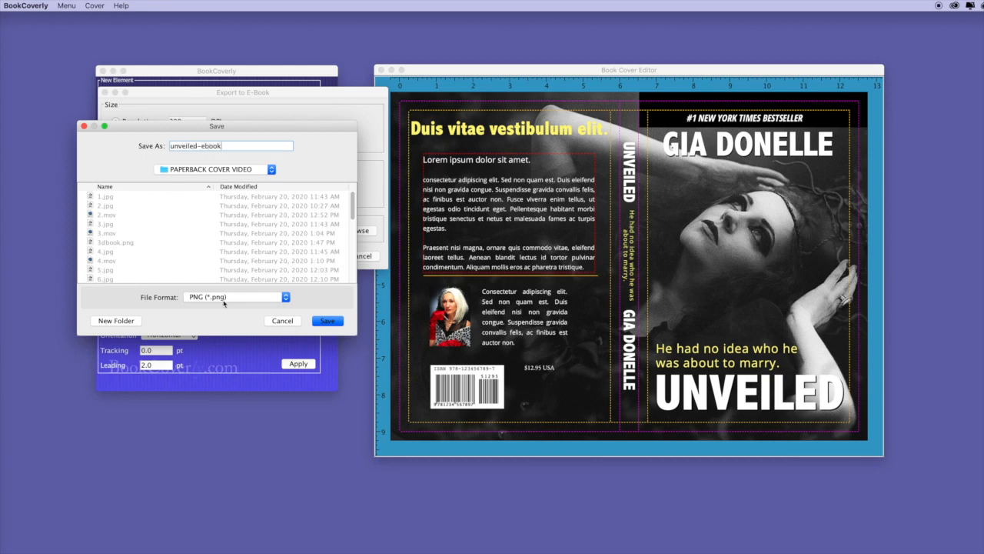
click(220, 298)
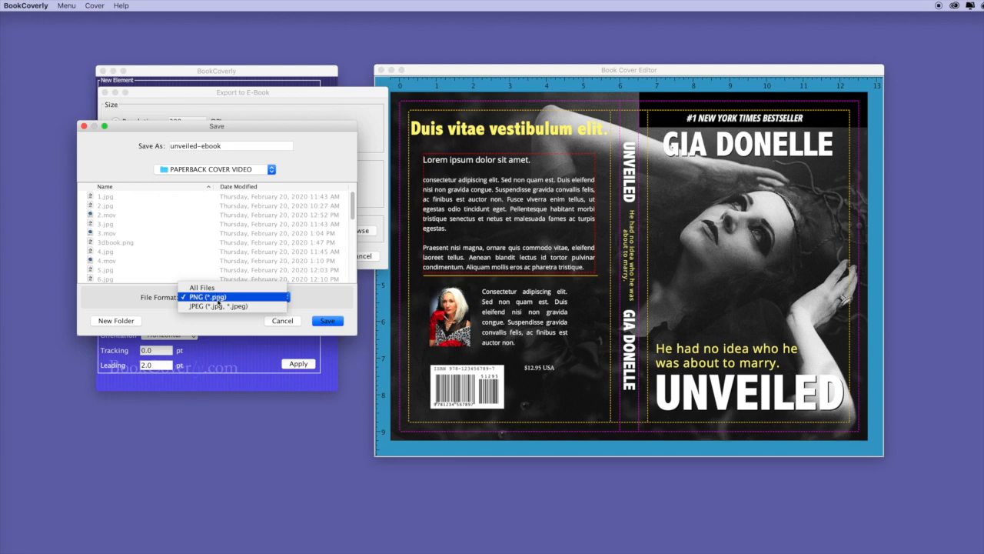
click(231, 300)
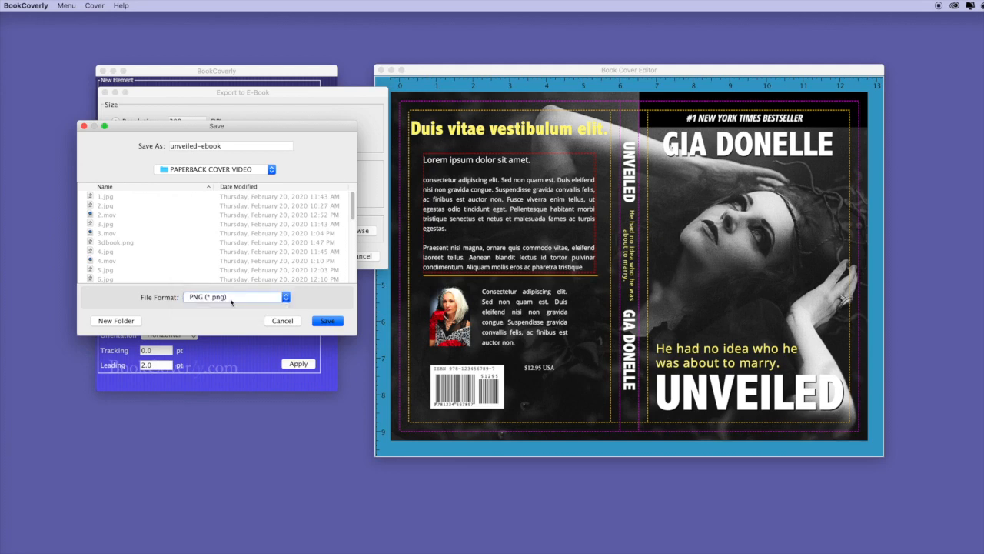
click(324, 322)
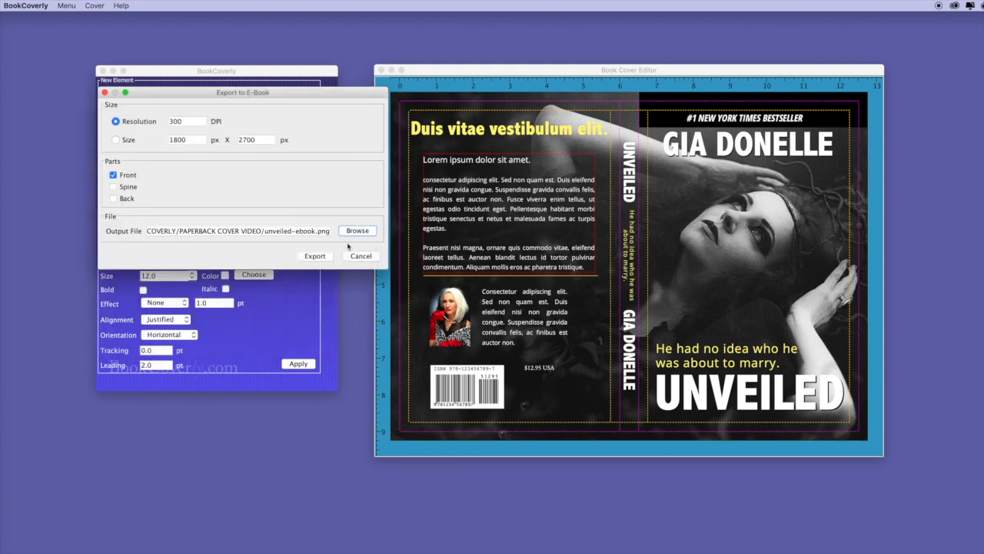
click(315, 256)
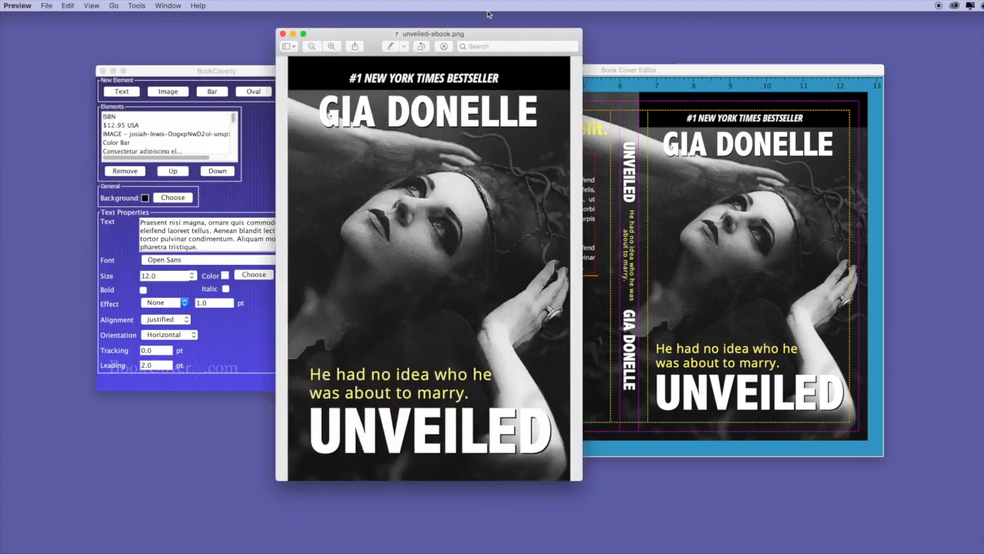
drag(483, 36, 707, 58)
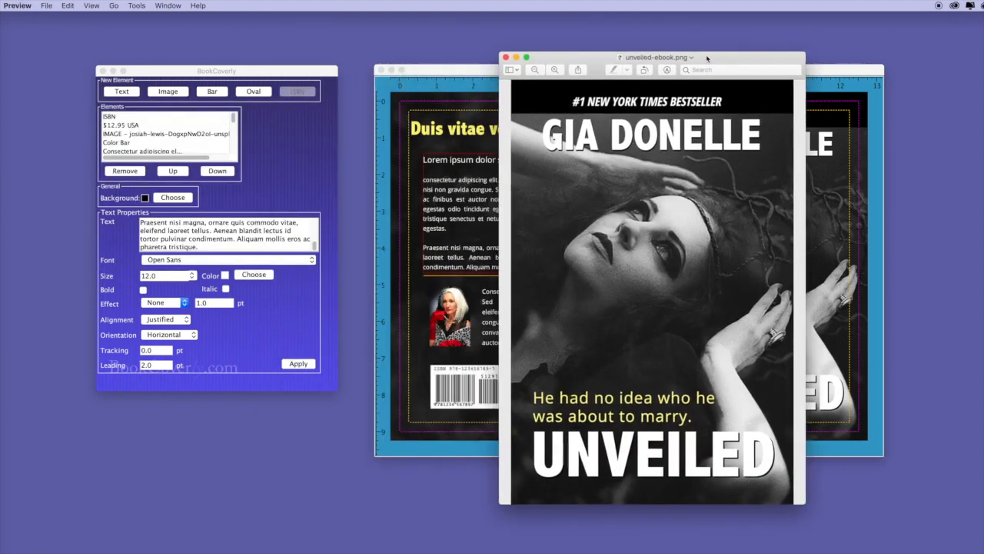